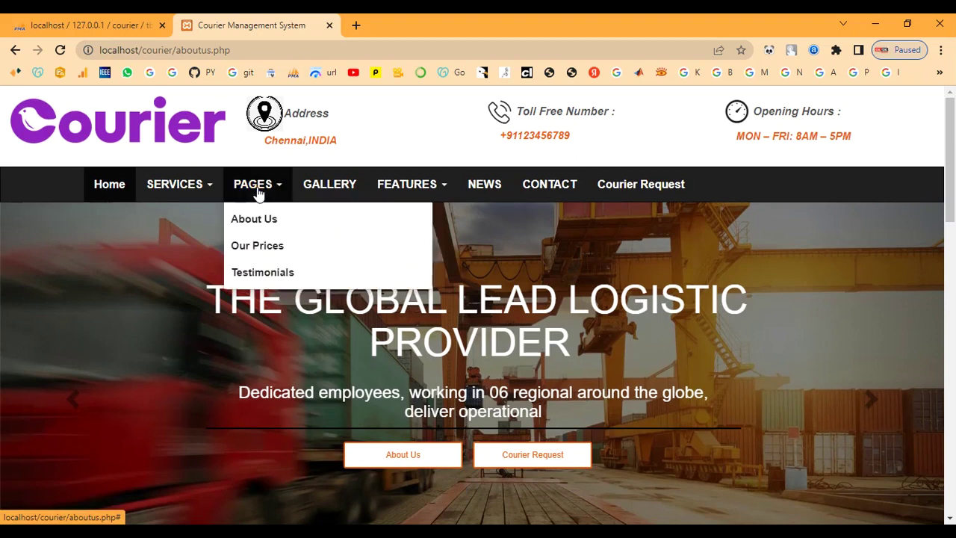
# Step: Open the Our Prices page and scroll through it
pyautogui.click(254, 248)
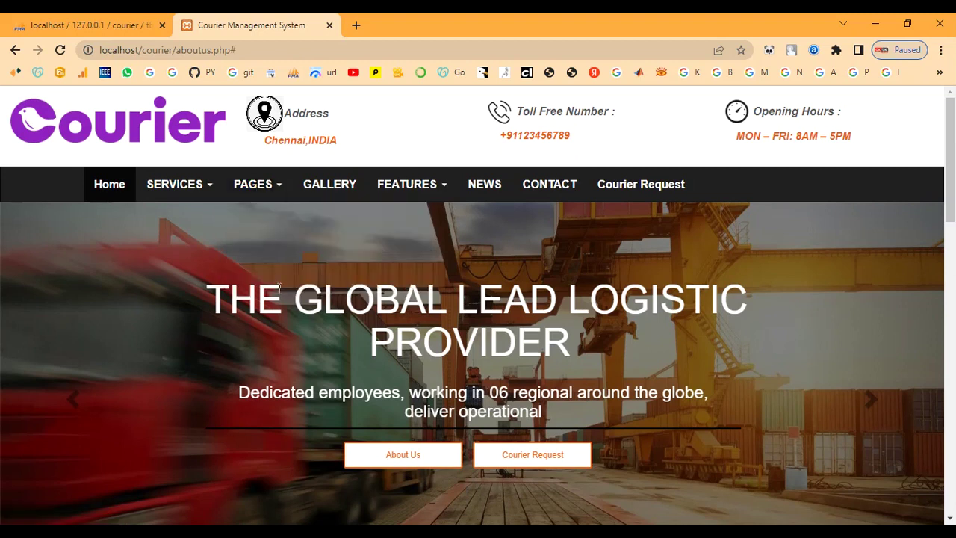
pyautogui.scroll(-7, 279, 290)
pyautogui.scroll(-6, 280, 297)
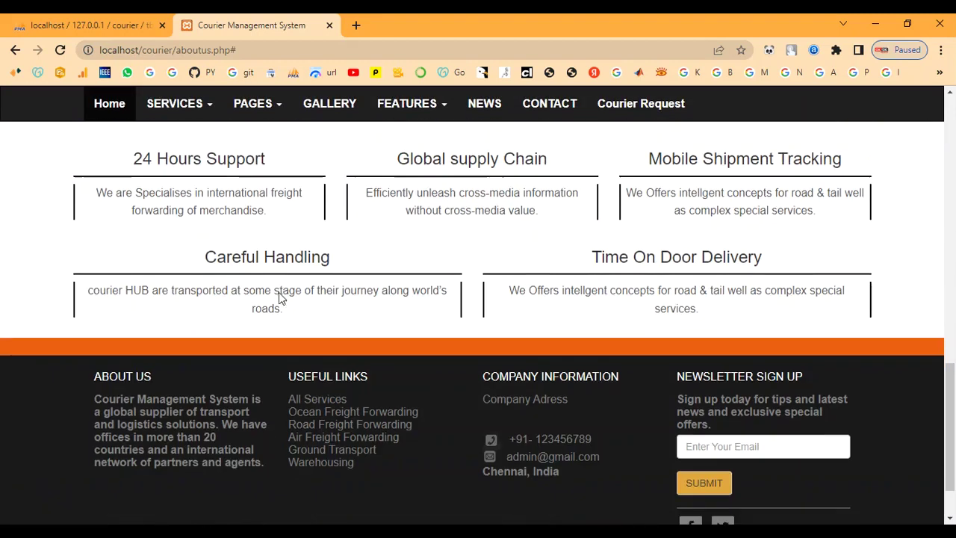
pyautogui.scroll(5, 334, 313)
pyautogui.scroll(10, 332, 310)
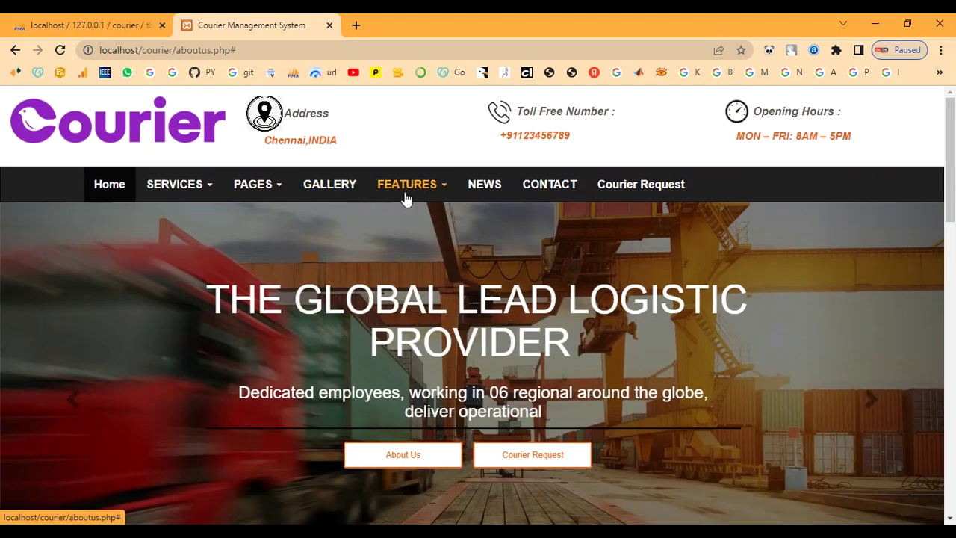
# Step: Visit the Courier Request and Track Your Shipment pages from the Features menu
pyautogui.click(410, 191)
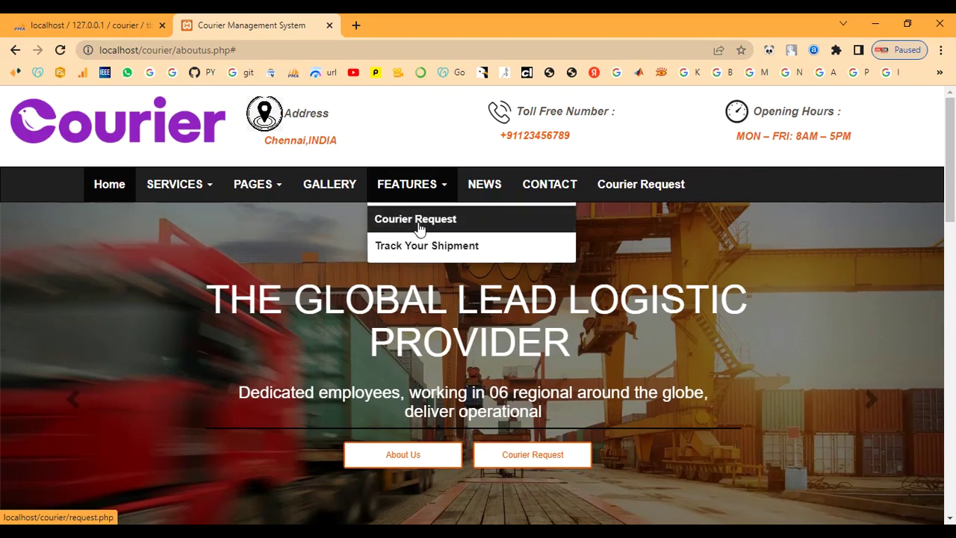
pyautogui.click(418, 224)
pyautogui.scroll(-6, 406, 277)
pyautogui.scroll(6, 406, 287)
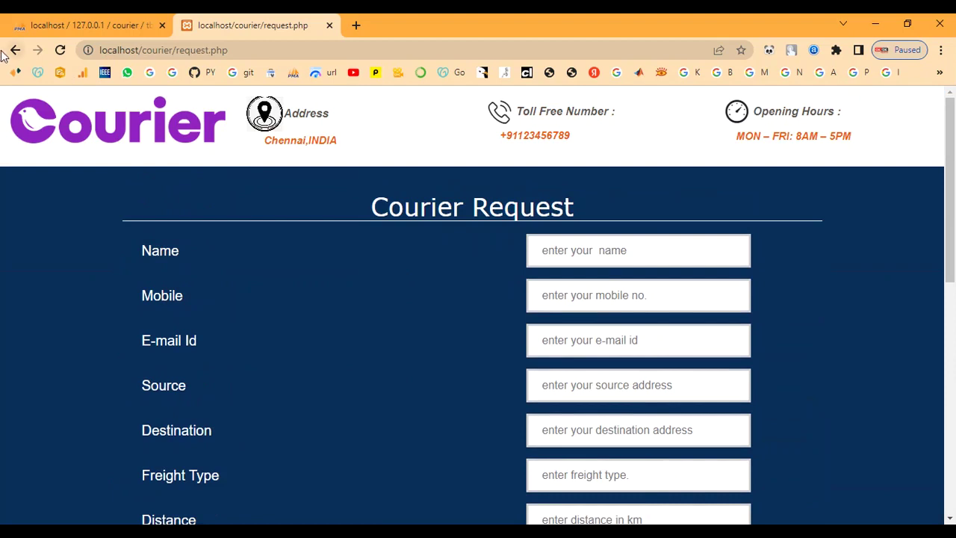
pyautogui.click(11, 52)
pyautogui.moveTo(411, 197)
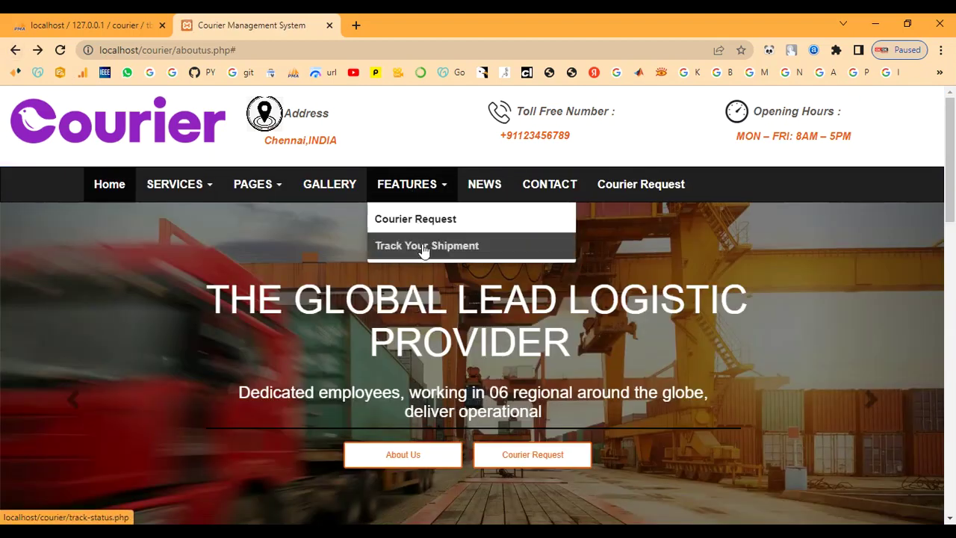
pyautogui.click(423, 246)
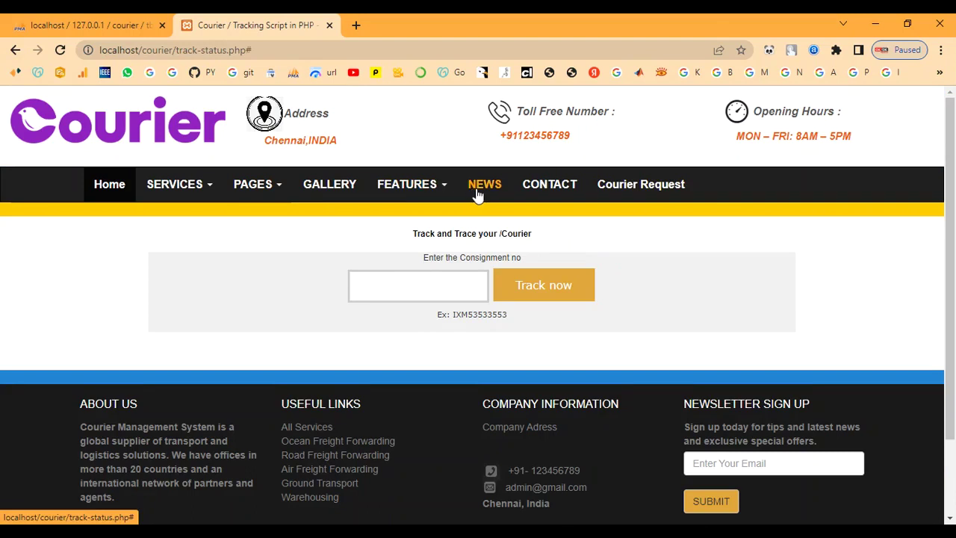
pyautogui.click(12, 50)
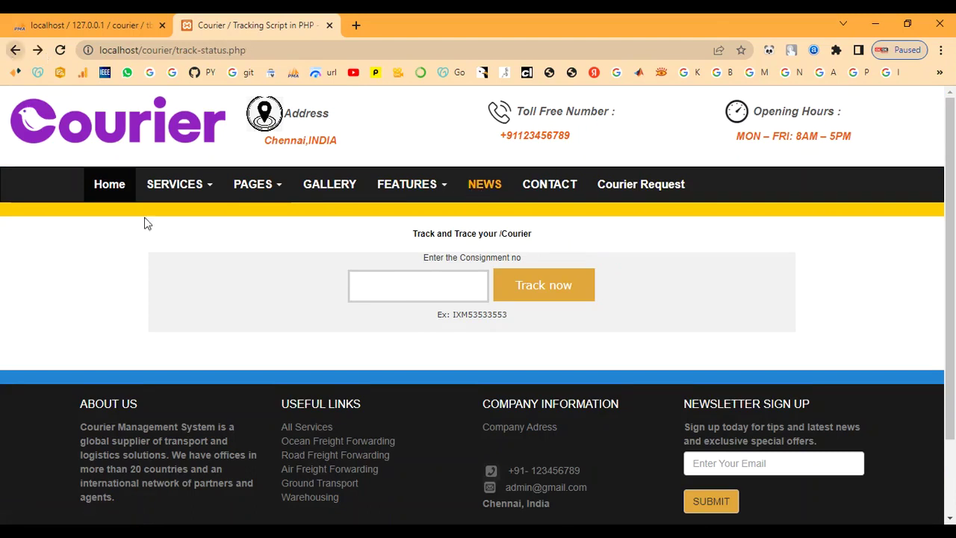
# Step: View the contact section, then return home and open the NEWS section
pyautogui.click(535, 193)
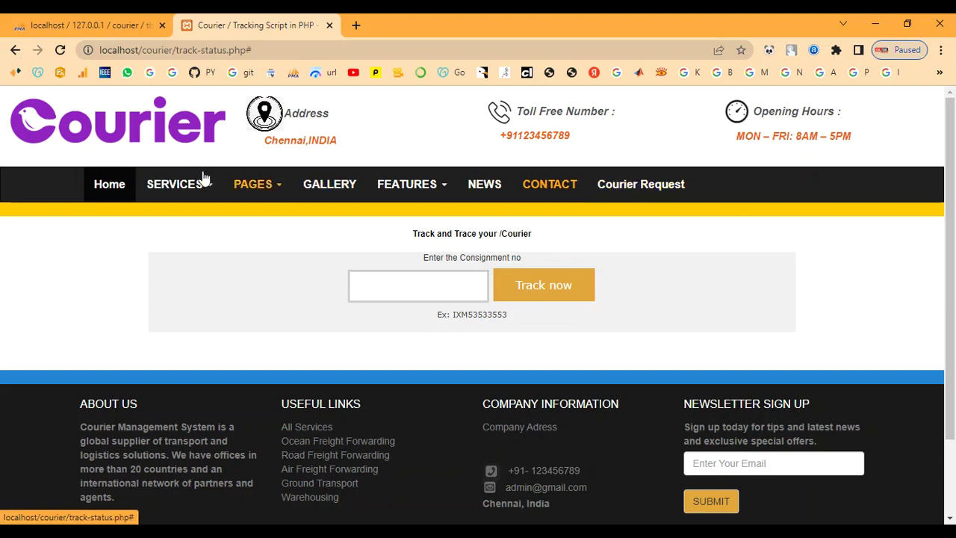
pyautogui.click(118, 187)
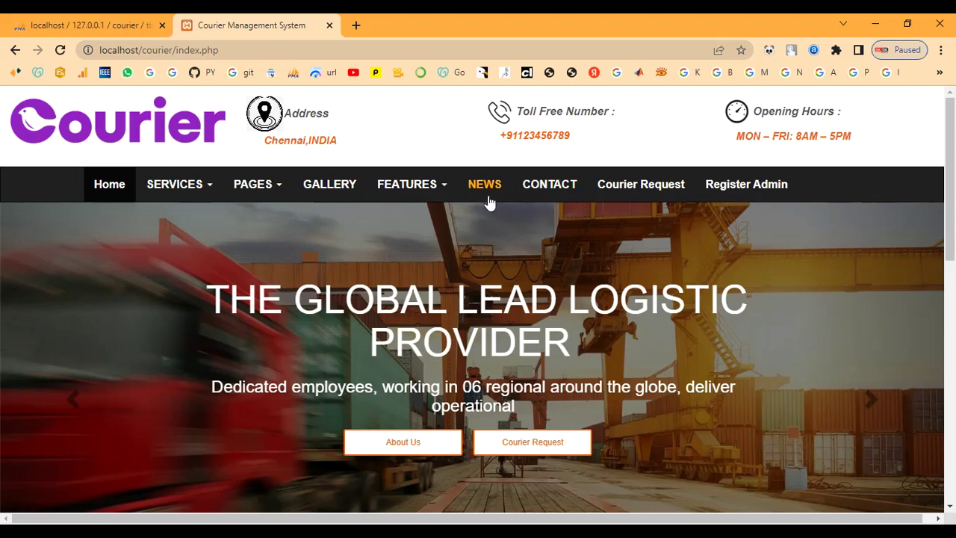
pyautogui.click(485, 189)
pyautogui.scroll(-7, 485, 226)
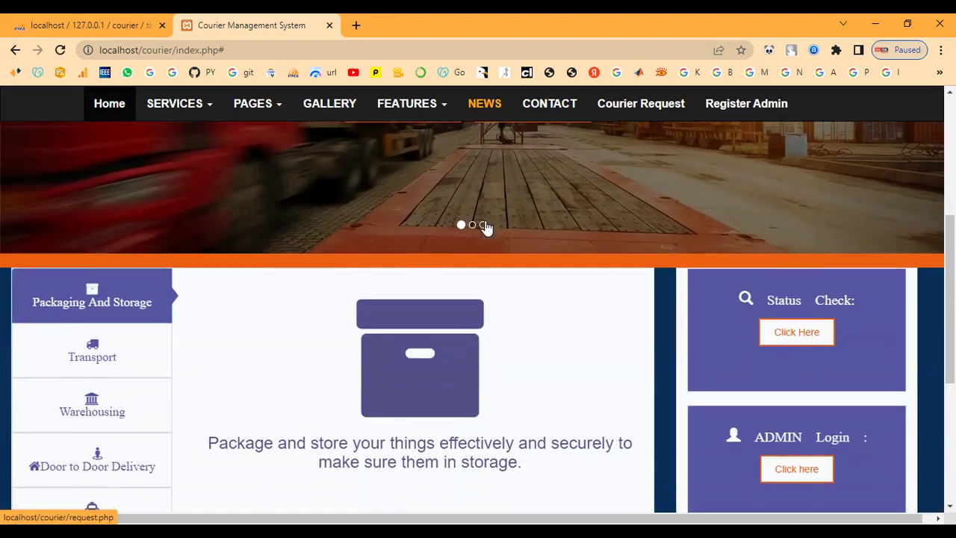
pyautogui.scroll(3, 489, 273)
pyautogui.scroll(5, 343, 337)
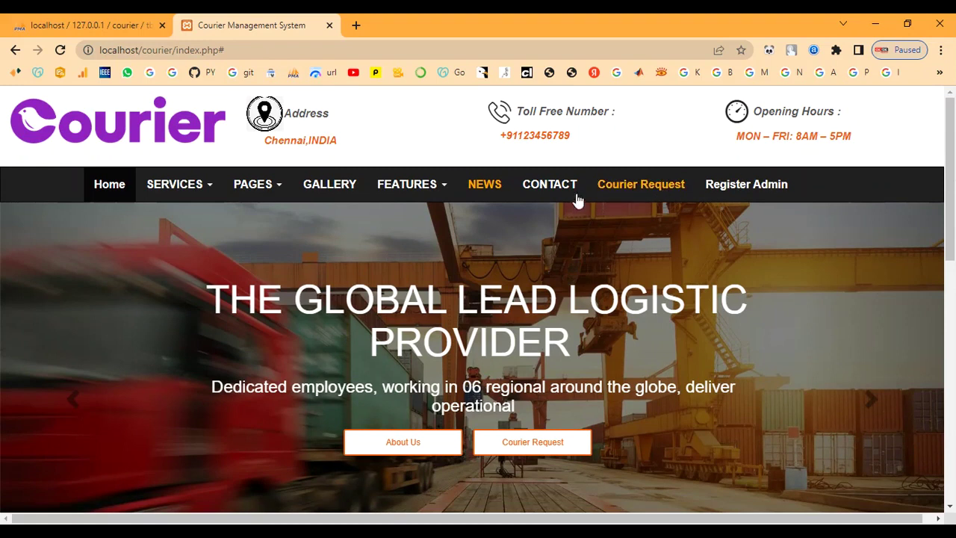
# Step: Open Register Admin and enter the name admin with address chennai
pyautogui.click(756, 190)
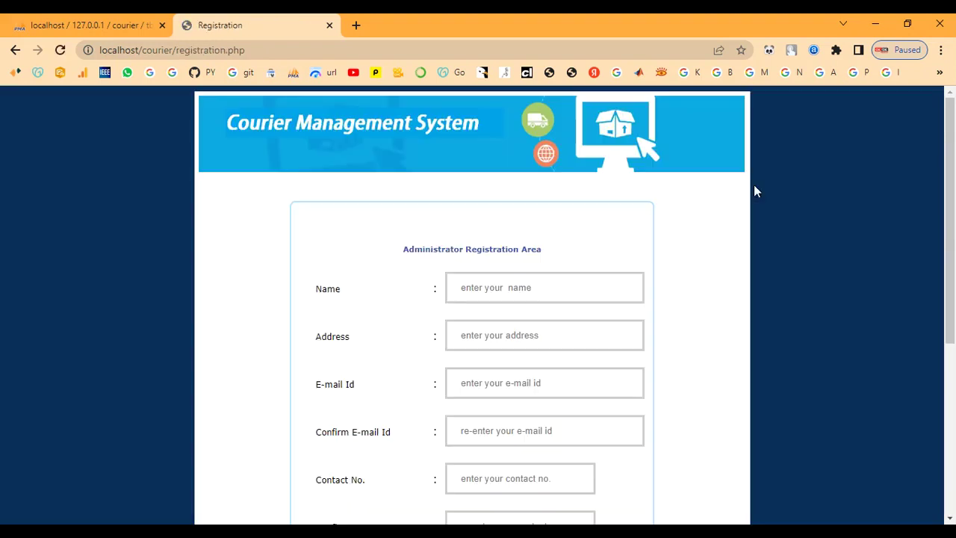
pyautogui.scroll(-1, 702, 248)
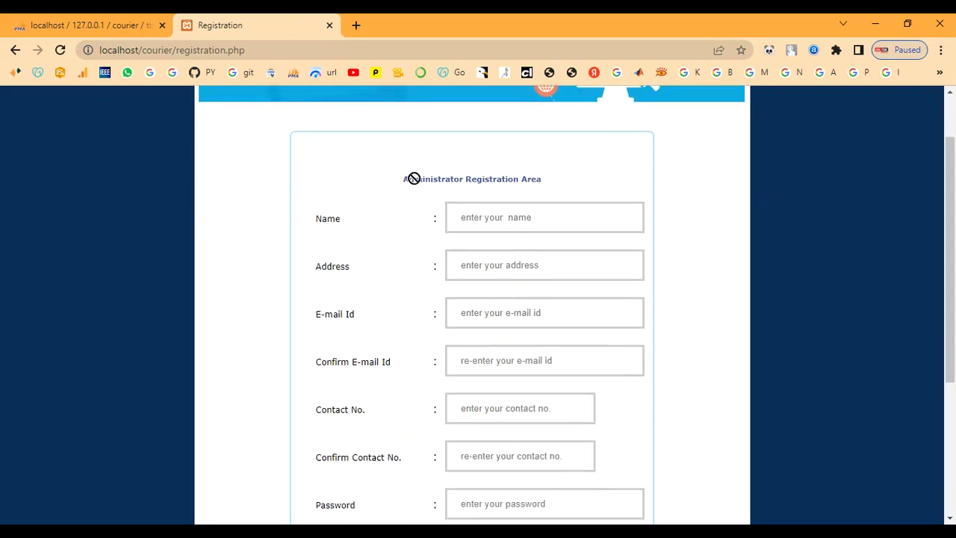
pyautogui.moveTo(540, 184); pyautogui.dragTo(428, 190)
pyautogui.click(384, 191)
pyautogui.click(505, 216)
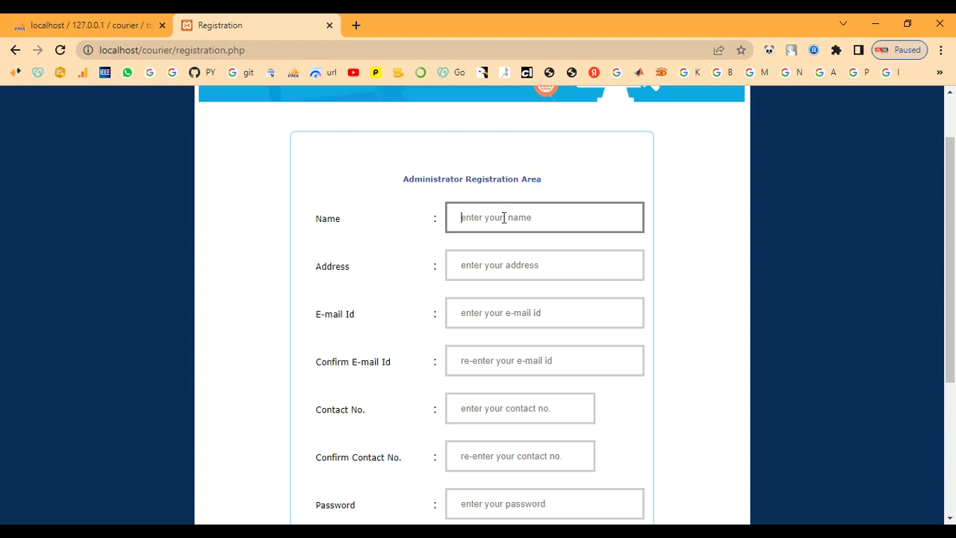
pyautogui.write('ad')
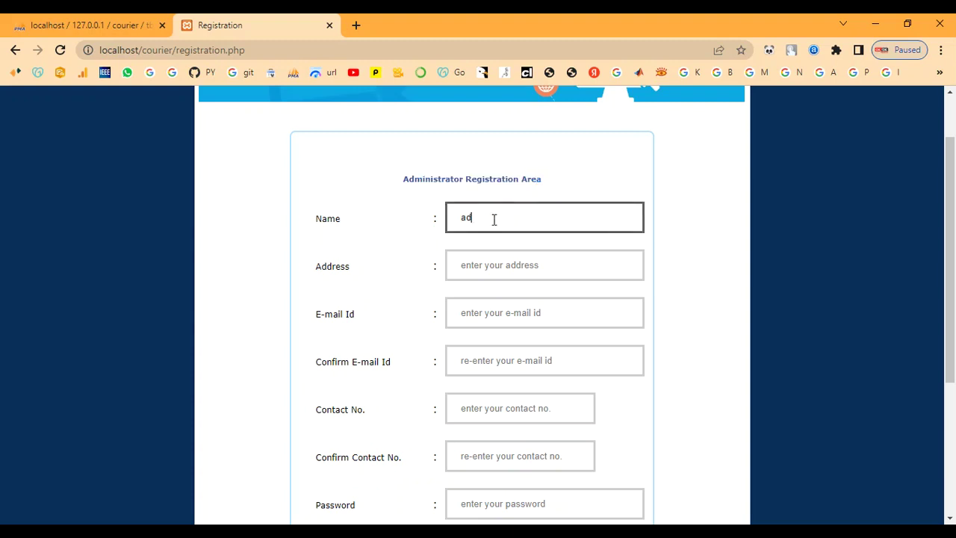
pyautogui.write('min')
pyautogui.press('Tab')
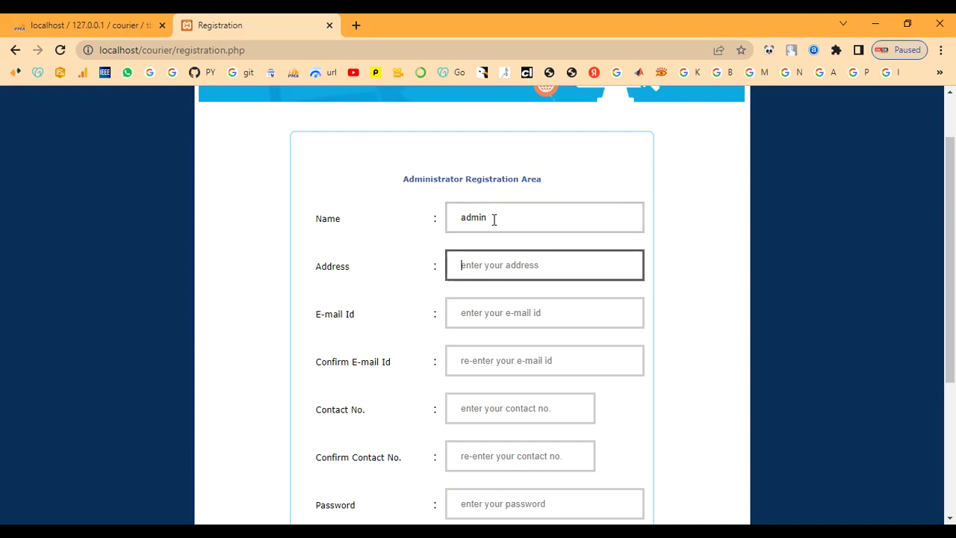
pyautogui.write('admin')
pyautogui.press('BackSpace')
pyautogui.press('BackSpace')
pyautogui.press('BackSpace')
pyautogui.press('BackSpace')
pyautogui.write('chennai')
# Step: Fill in the administrator's e-mail address and contact number, each with its confirmation
pyautogui.press('Tab')
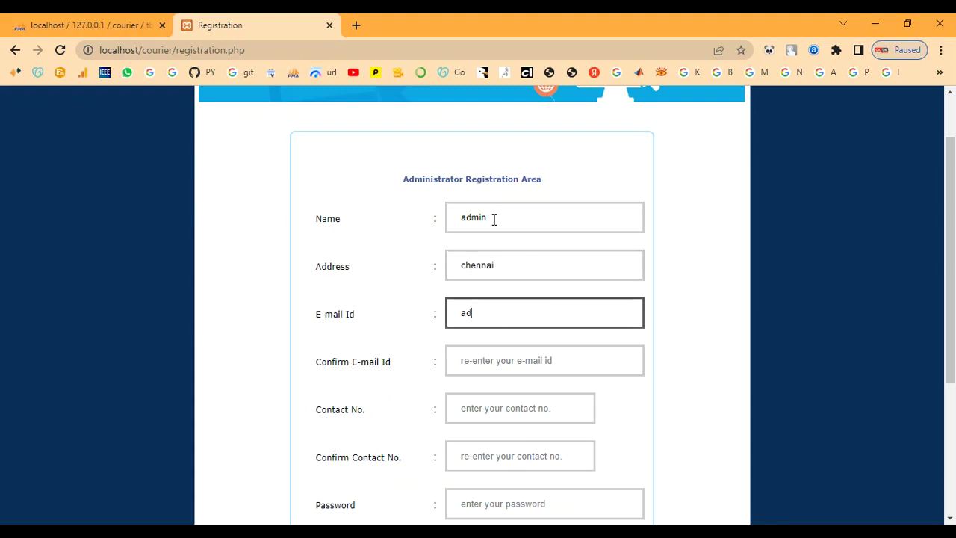
pyautogui.press('Tab')
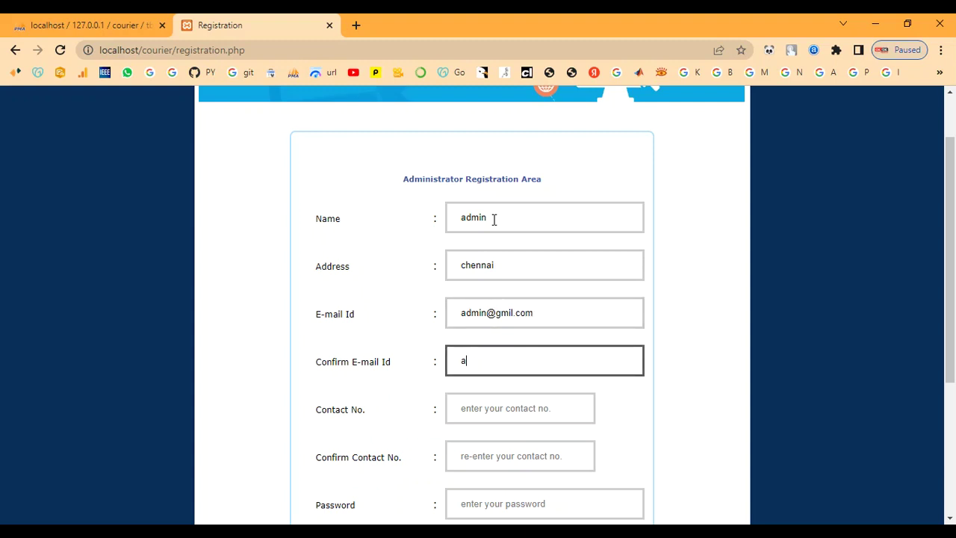
pyautogui.press('Tab')
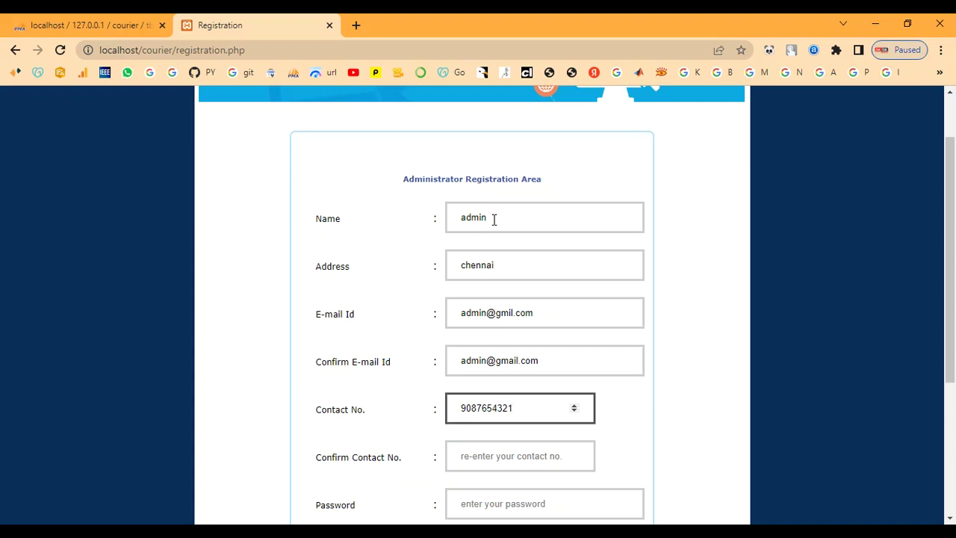
pyautogui.press('Tab')
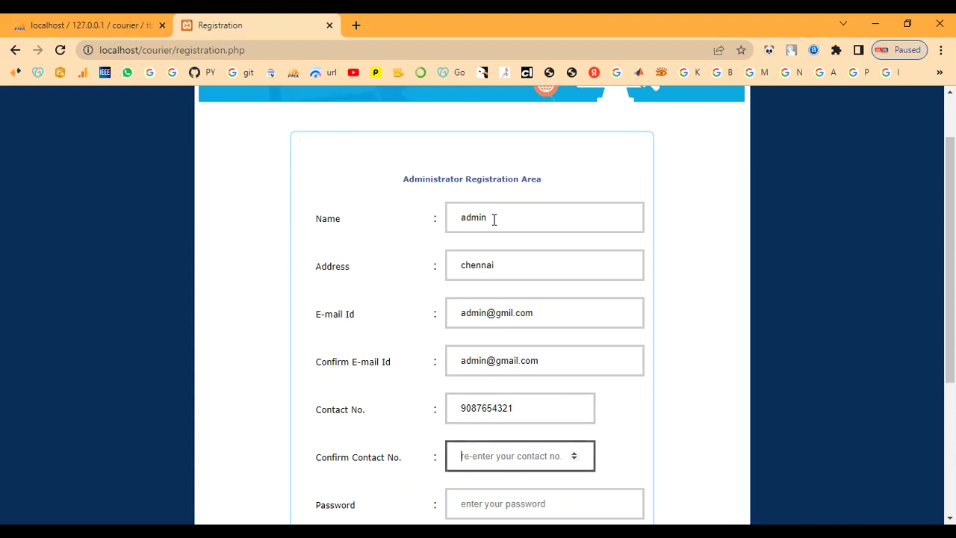
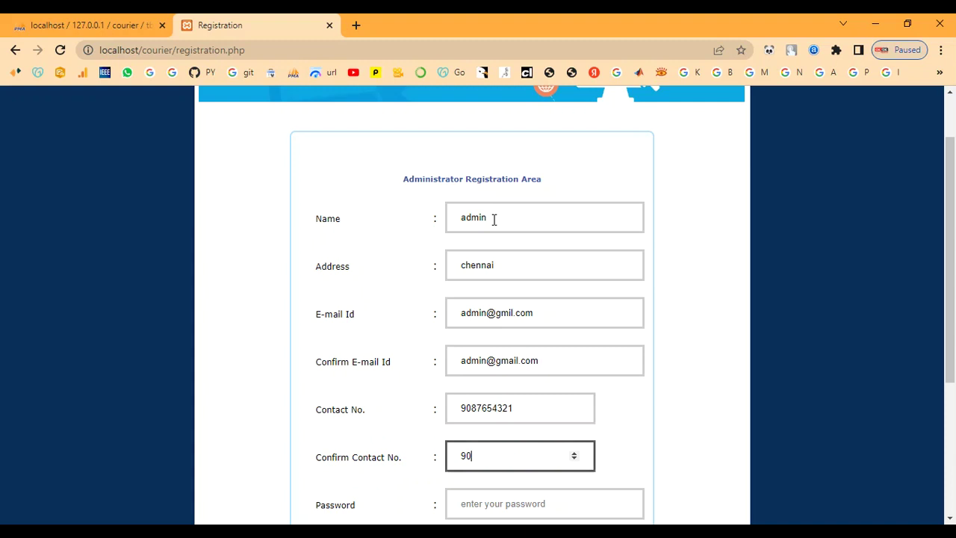
pyautogui.press('Tab')
# Step: Enter and confirm the password, choose office Fast Courier chennai, and submit
pyautogui.scroll(-2, 606, 355)
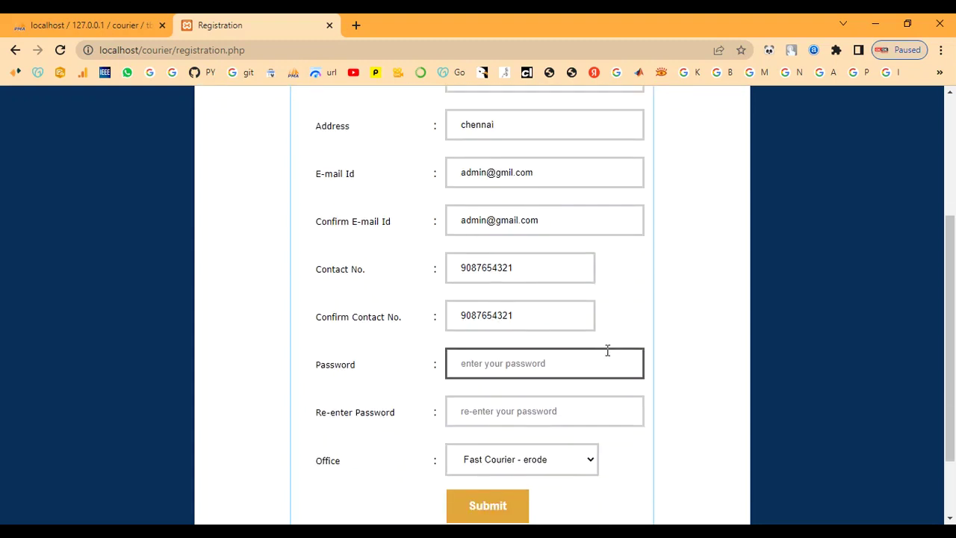
pyautogui.write('ad')
pyautogui.press('Tab')
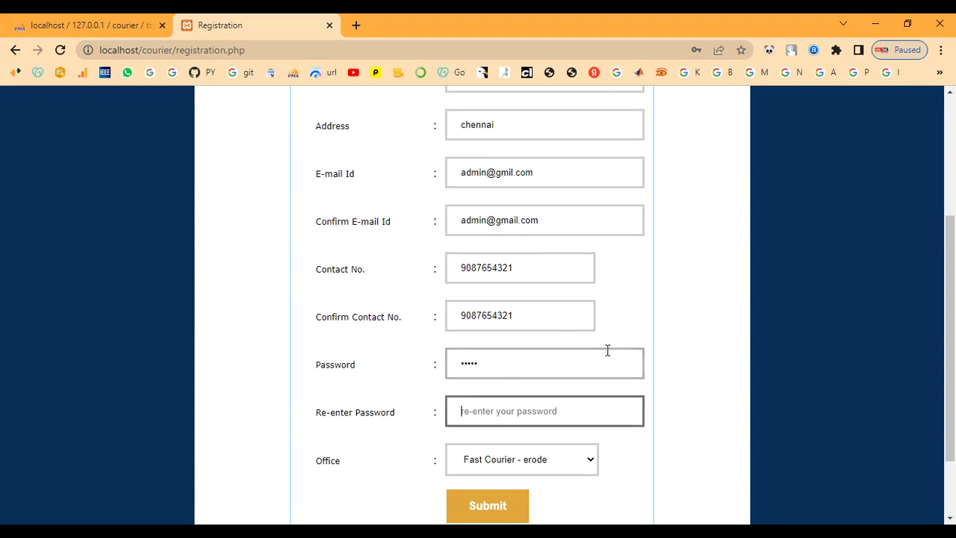
pyautogui.write('ad')
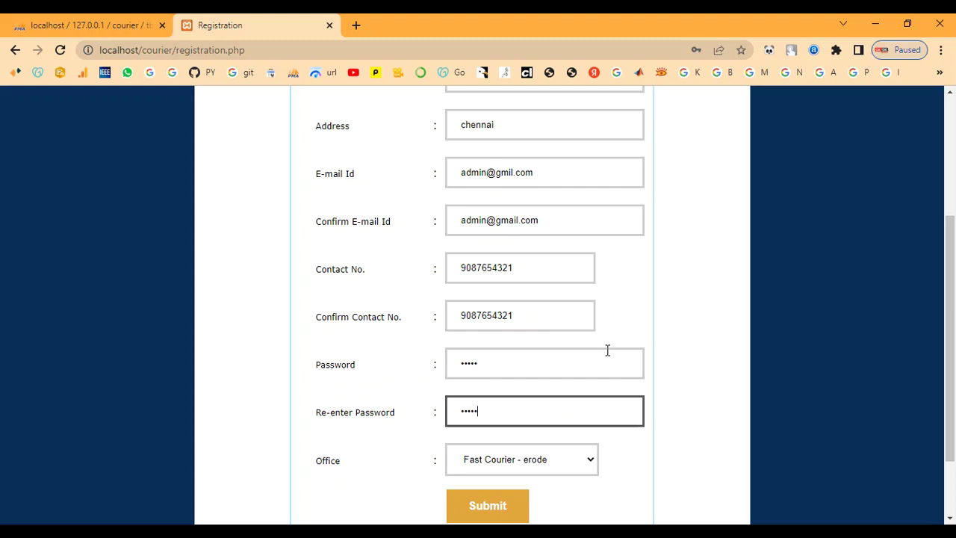
pyautogui.click(512, 461)
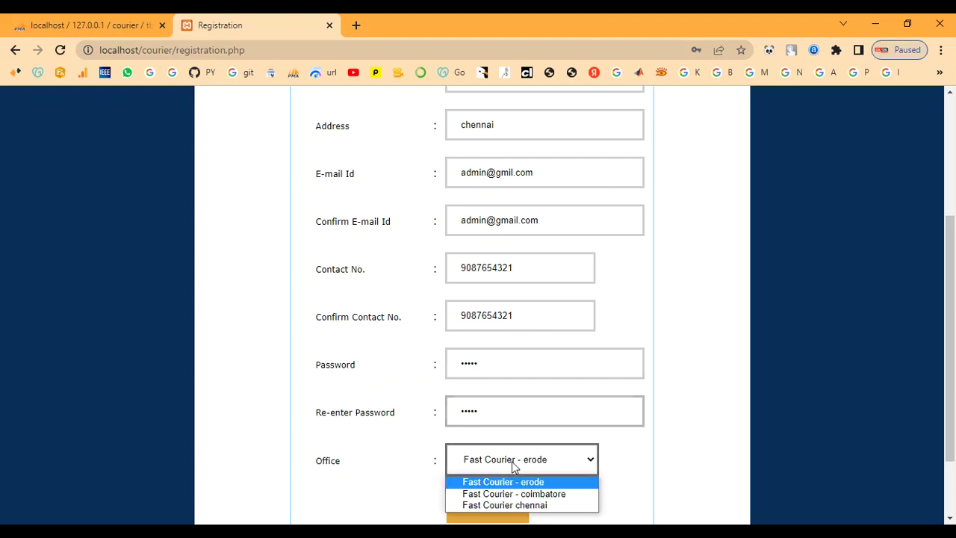
pyautogui.click(517, 506)
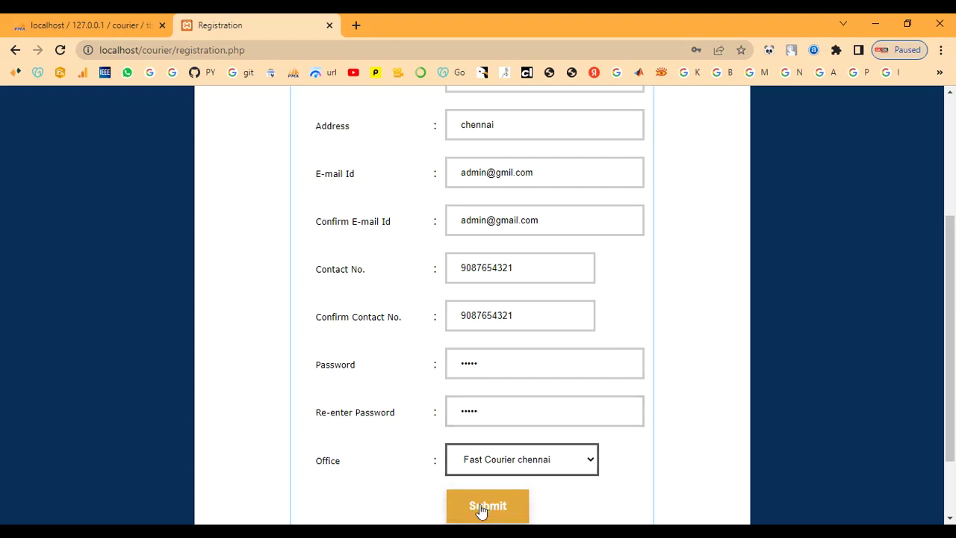
pyautogui.click(489, 508)
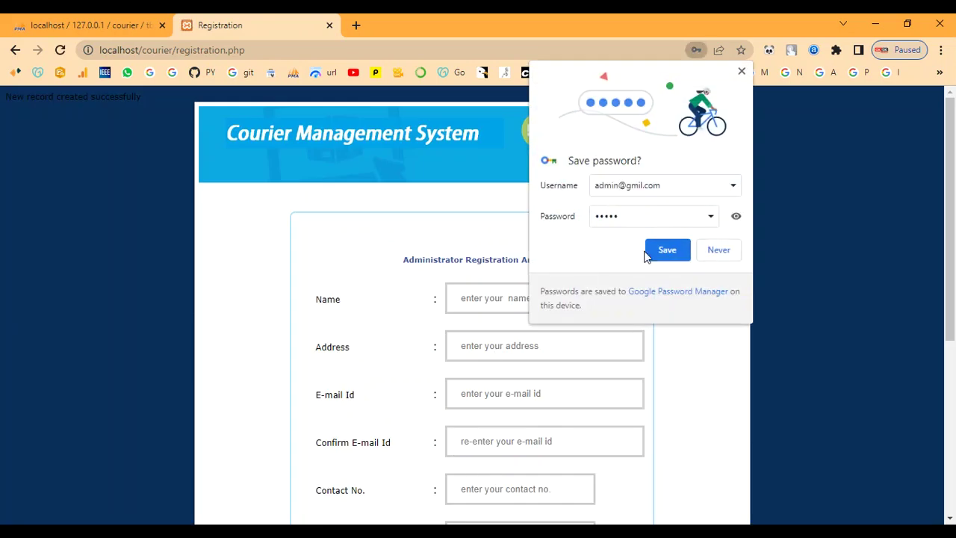
# Step: Decline saving the password and go back to the site's home page
pyautogui.click(740, 259)
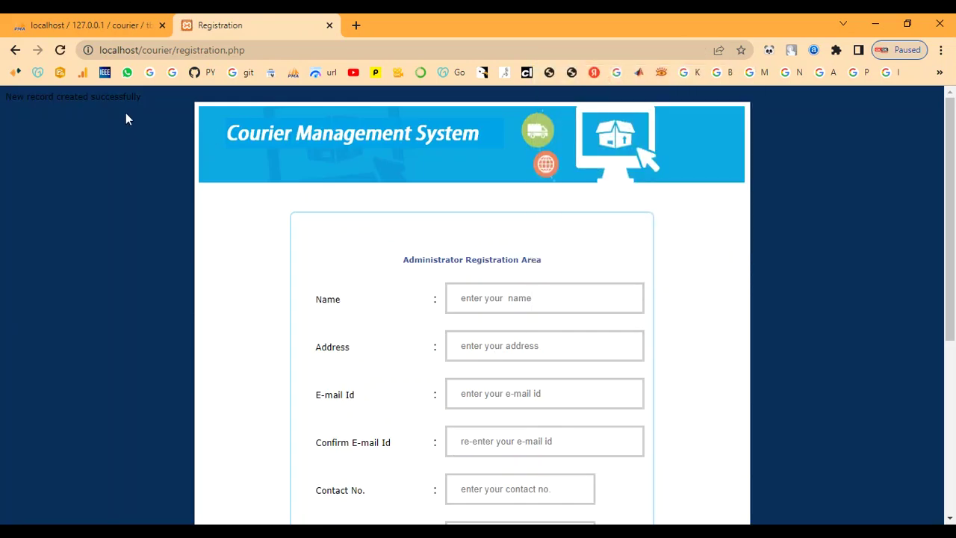
pyautogui.click(15, 51)
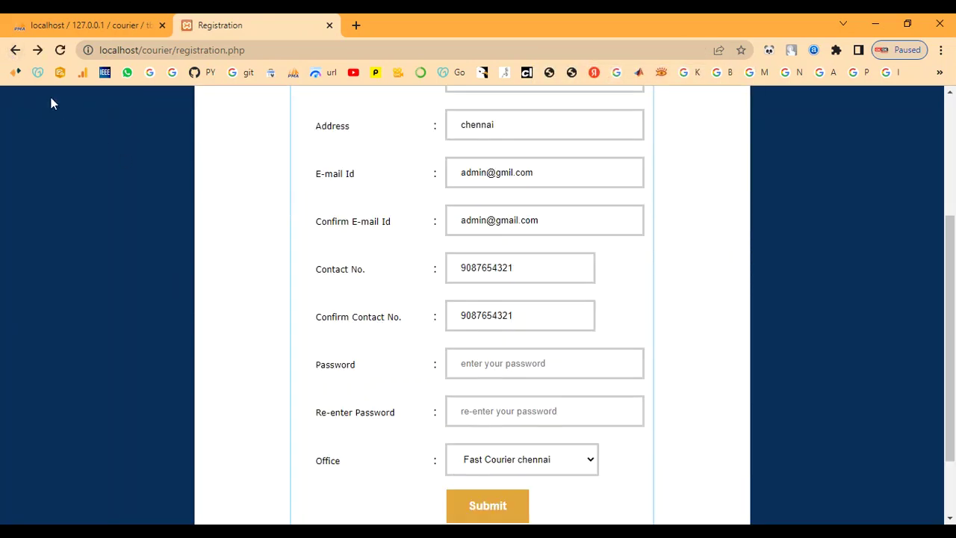
pyautogui.click(15, 51)
pyautogui.scroll(-8, 684, 362)
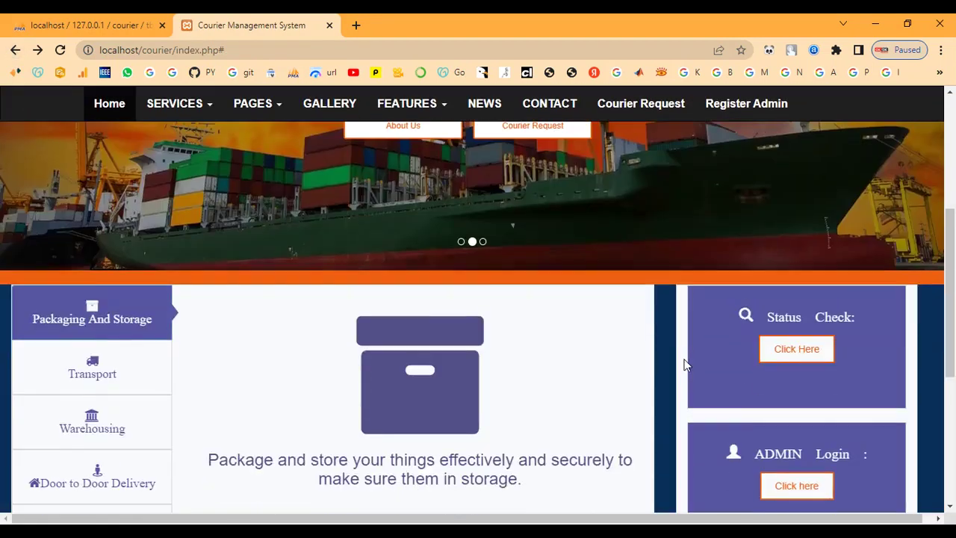
pyautogui.scroll(3, 817, 379)
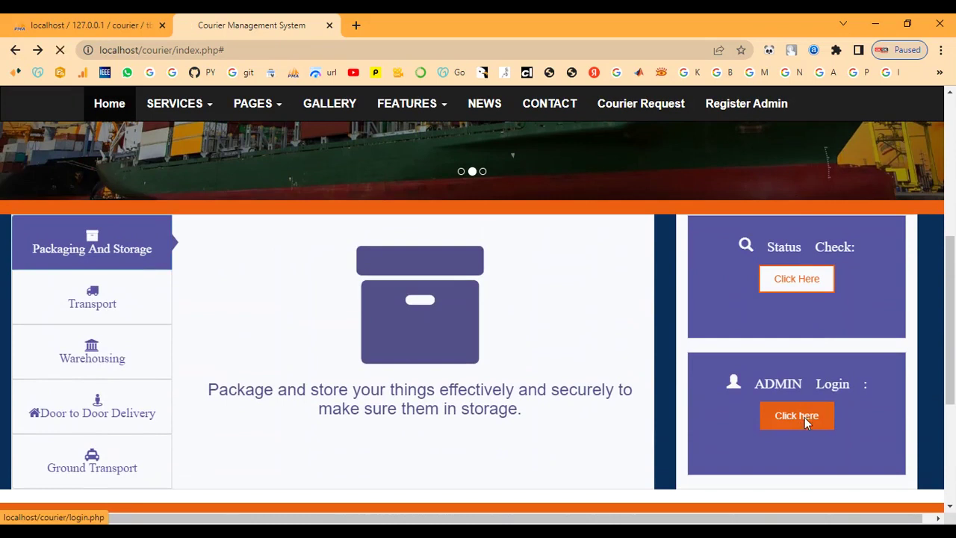
# Step: Log in as admin with the password, choosing the Fast Courier chennai office
pyautogui.click(804, 417)
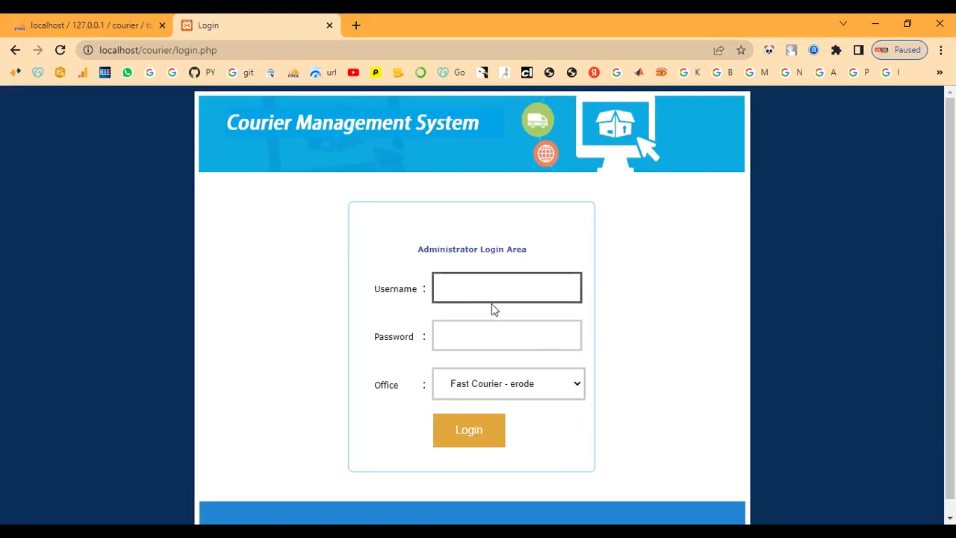
pyautogui.write('admin')
pyautogui.press('Tab')
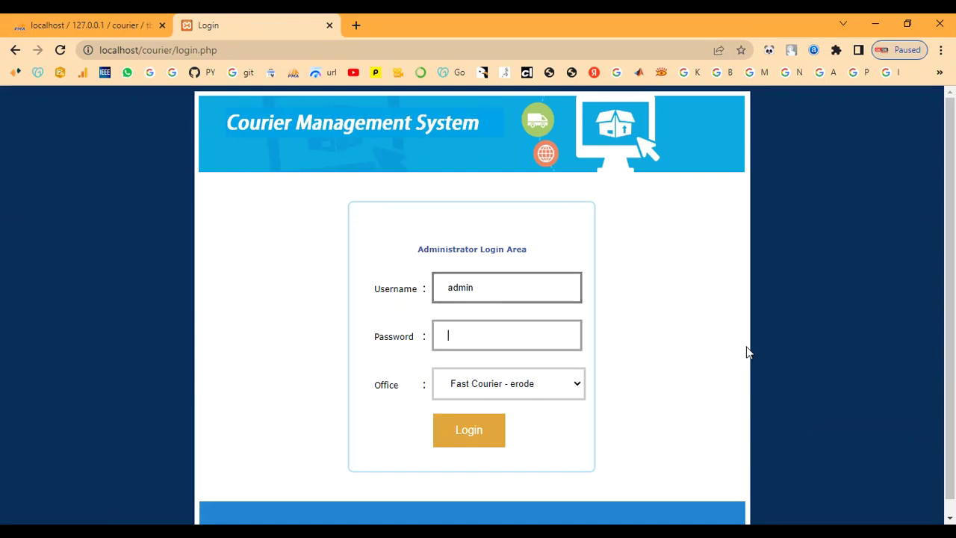
pyautogui.write('admin')
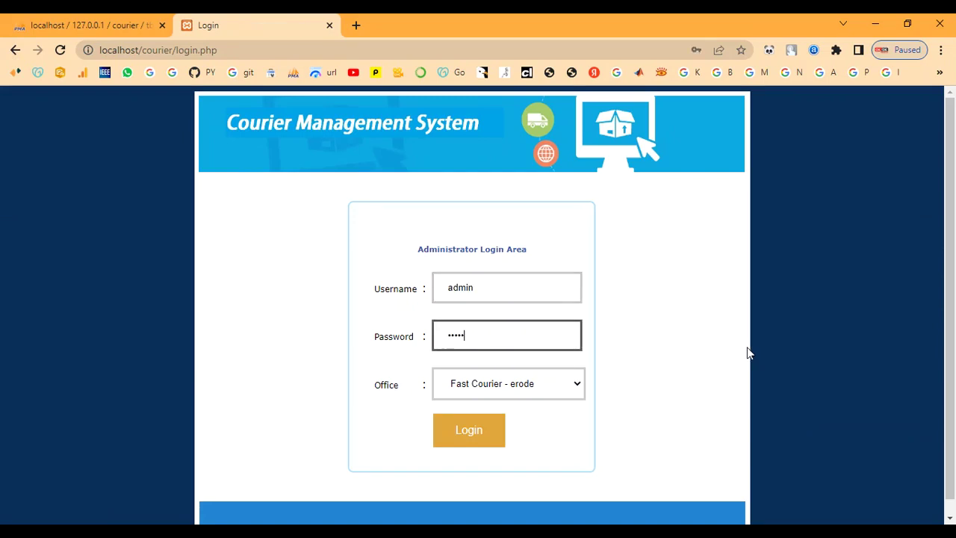
pyautogui.click(527, 388)
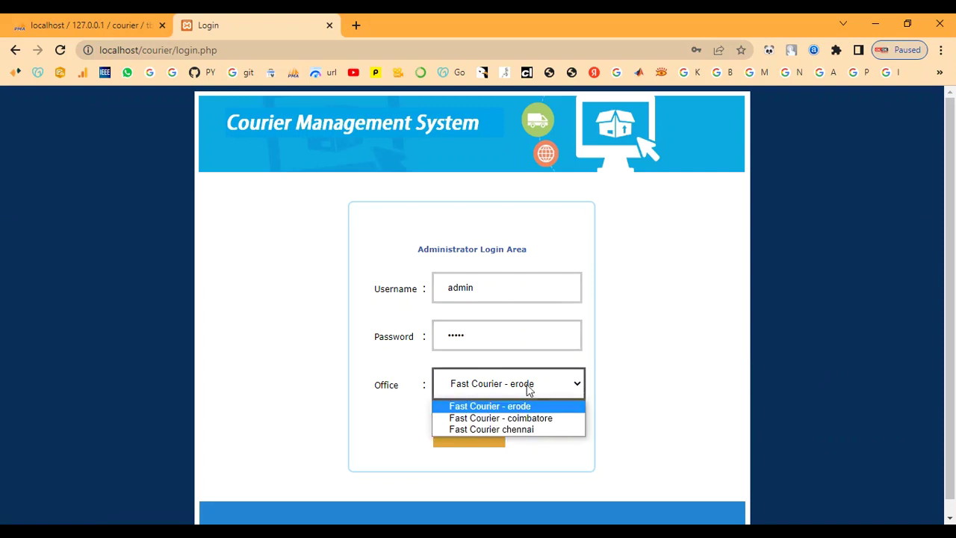
pyautogui.click(525, 430)
pyautogui.click(464, 439)
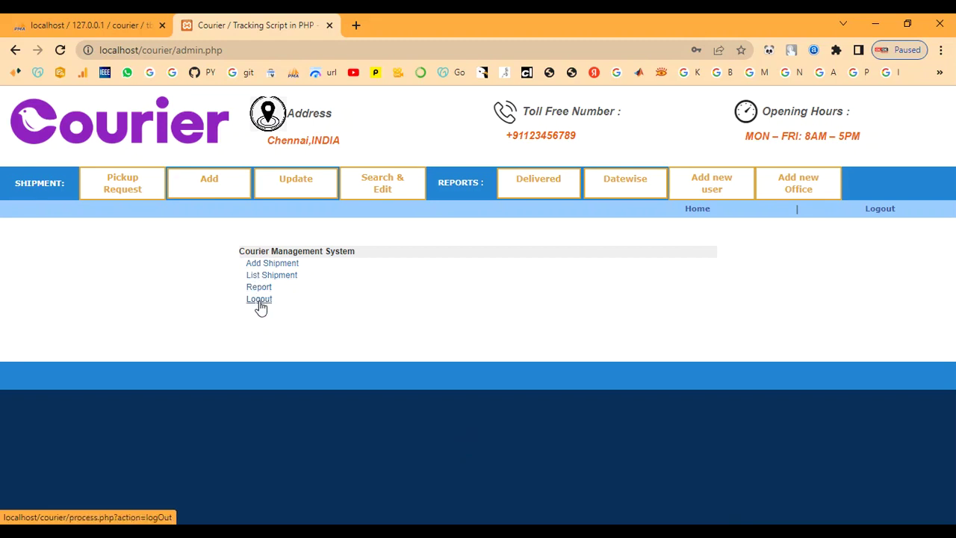
# Step: Open Add new Office and enter the office name Fast Delivery-Madhurai
pyautogui.click(797, 183)
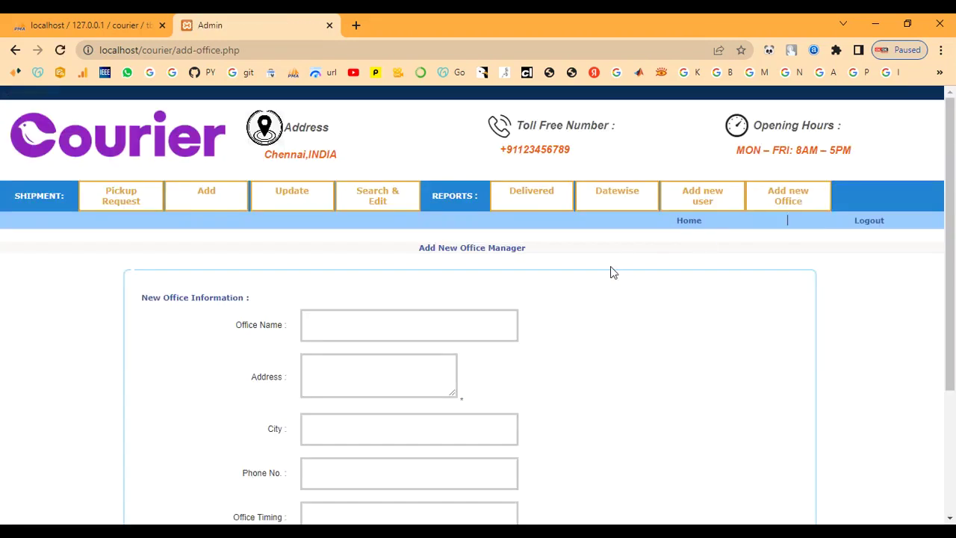
pyautogui.scroll(-2, 605, 280)
pyautogui.scroll(3, 446, 410)
pyautogui.scroll(-1, 408, 367)
pyautogui.scroll(-1, 338, 337)
pyautogui.click(322, 263)
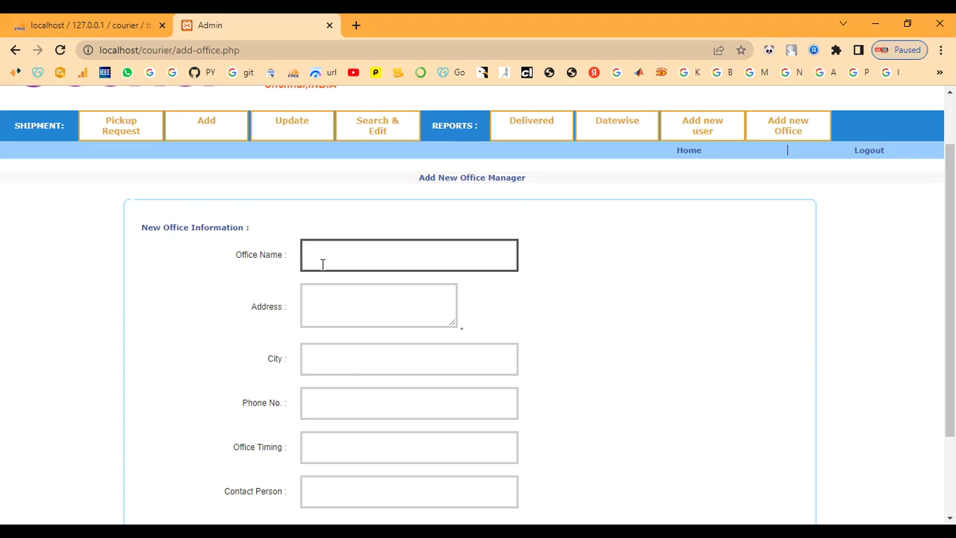
pyautogui.write('F')
pyautogui.write('a')
pyautogui.write('st D')
pyautogui.write('elivery')
pyautogui.write('s')
pyautogui.write('M')
pyautogui.write('adhurai')
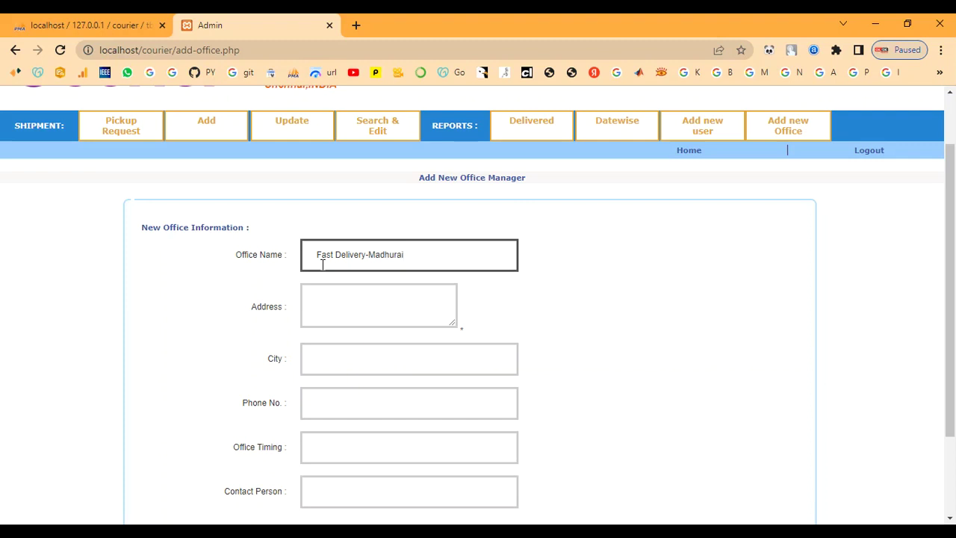
# Step: Enter address Madhurai, city Madhurai and the office phone number
pyautogui.press('Tab')
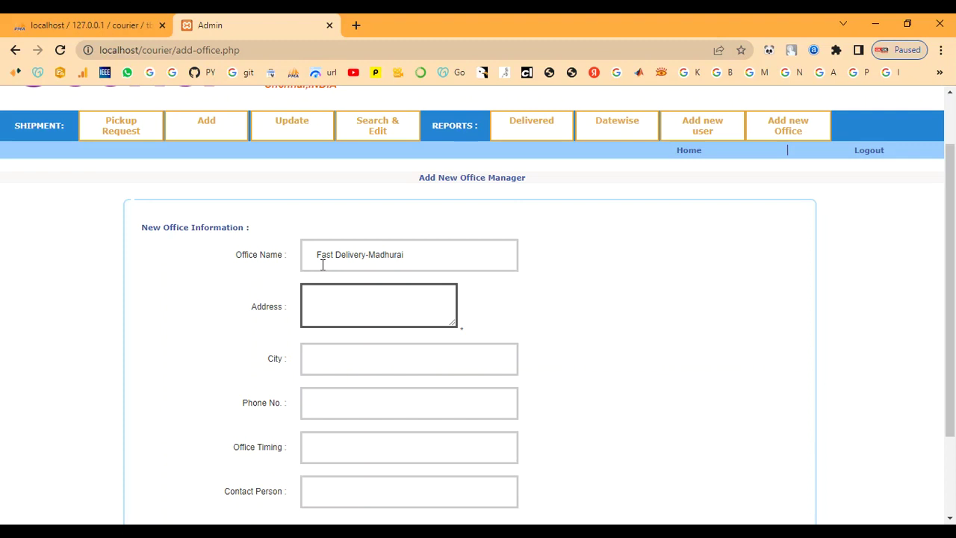
pyautogui.write('Madhurai')
pyautogui.press('Tab')
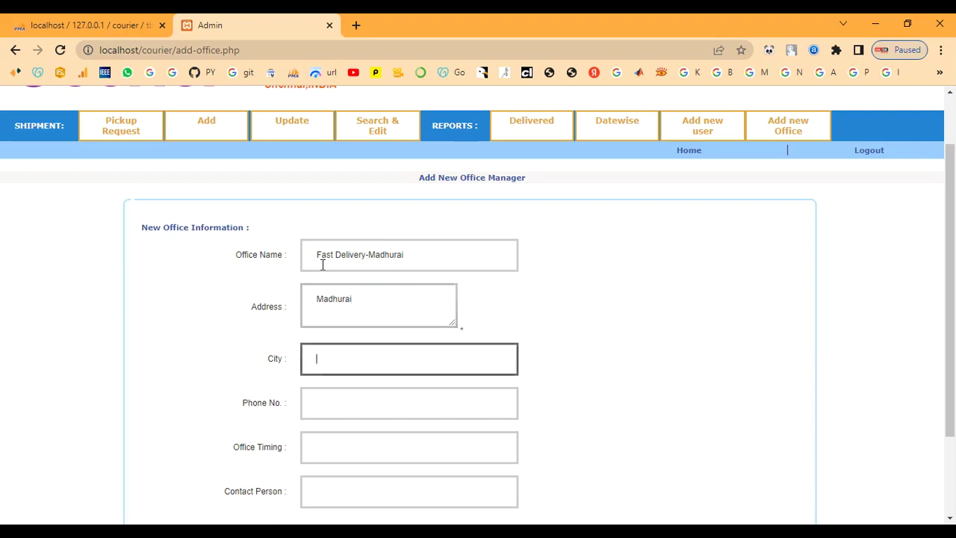
pyautogui.write('Mad')
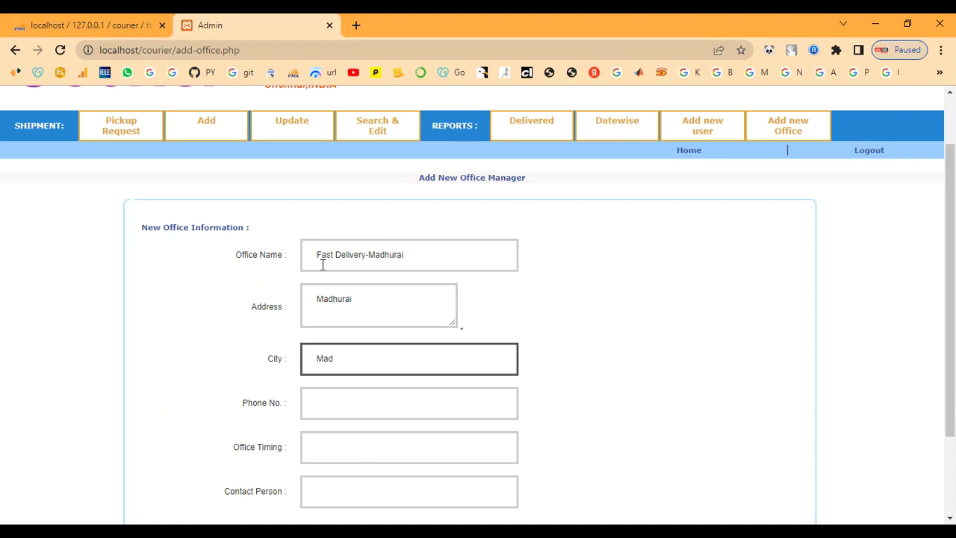
pyautogui.write('hurai')
pyautogui.press('Tab')
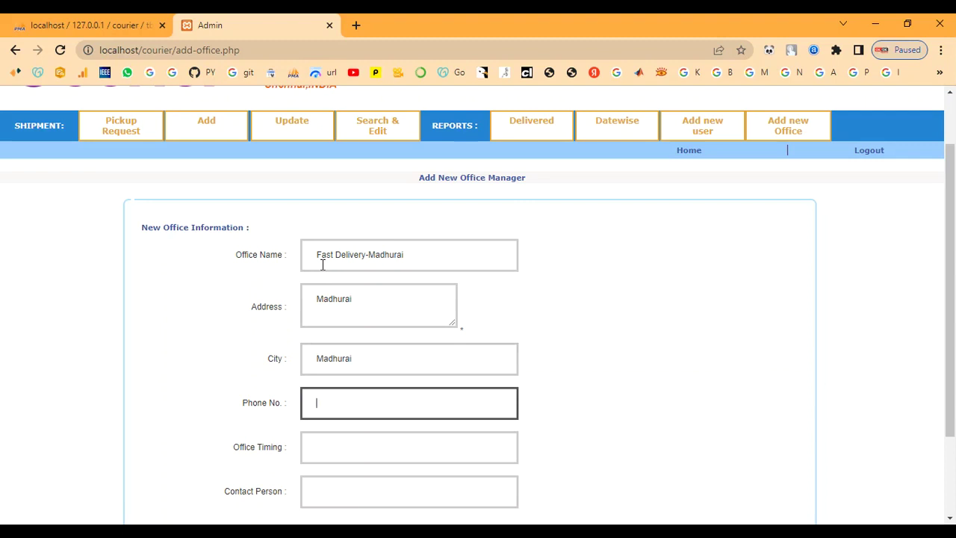
# Step: Set office timing 9.00am to 5.00pm, contact person admin, and submit the office
pyautogui.press('Tab')
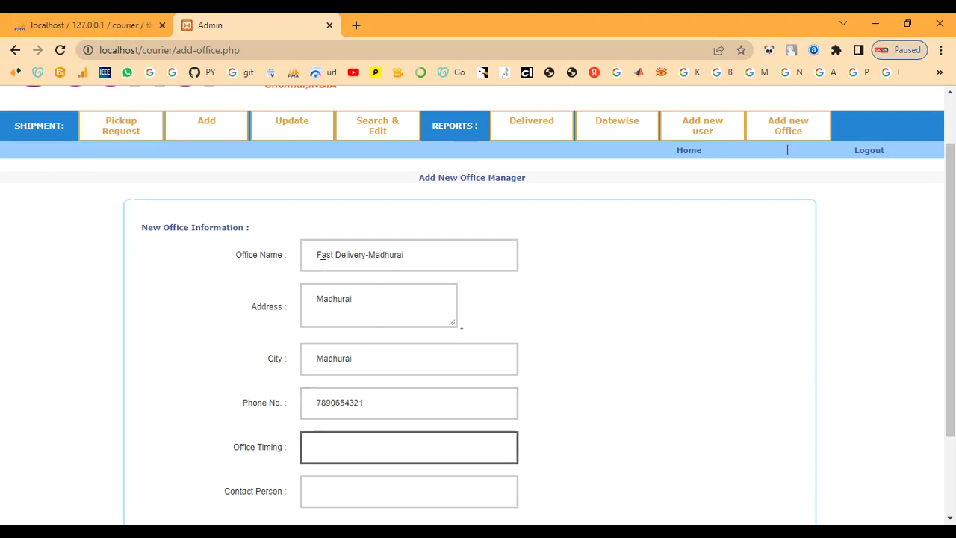
pyautogui.write('9.00am to')
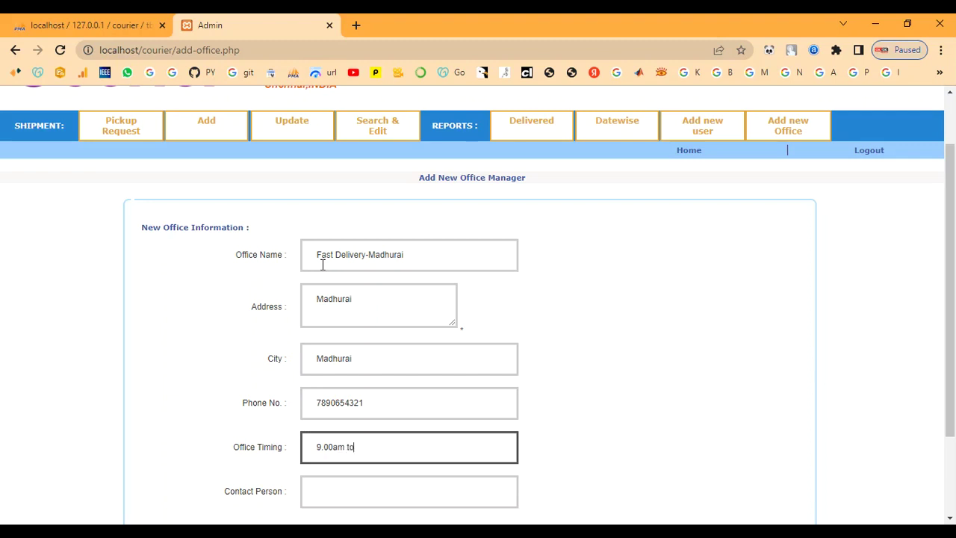
pyautogui.write(' 5.00pm')
pyautogui.press('Tab')
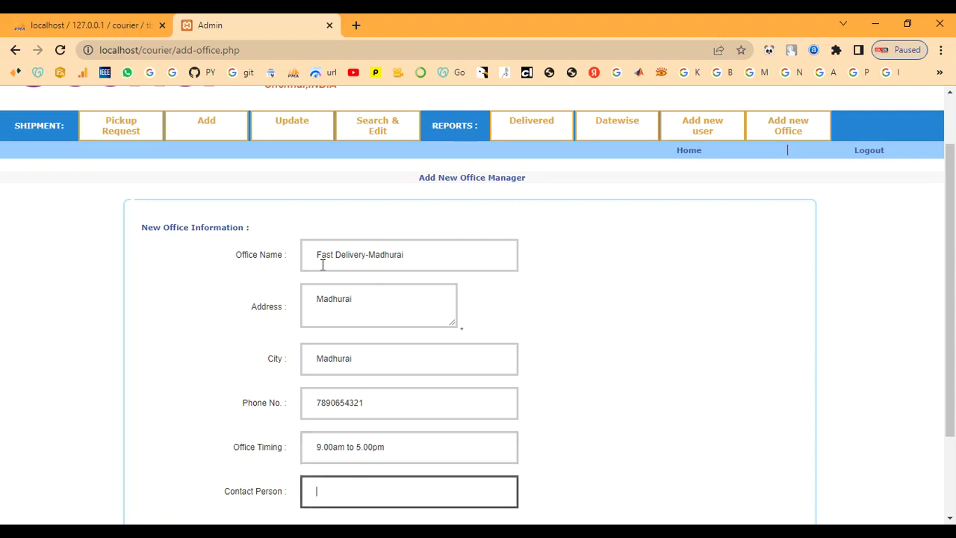
pyautogui.scroll(-3, 493, 351)
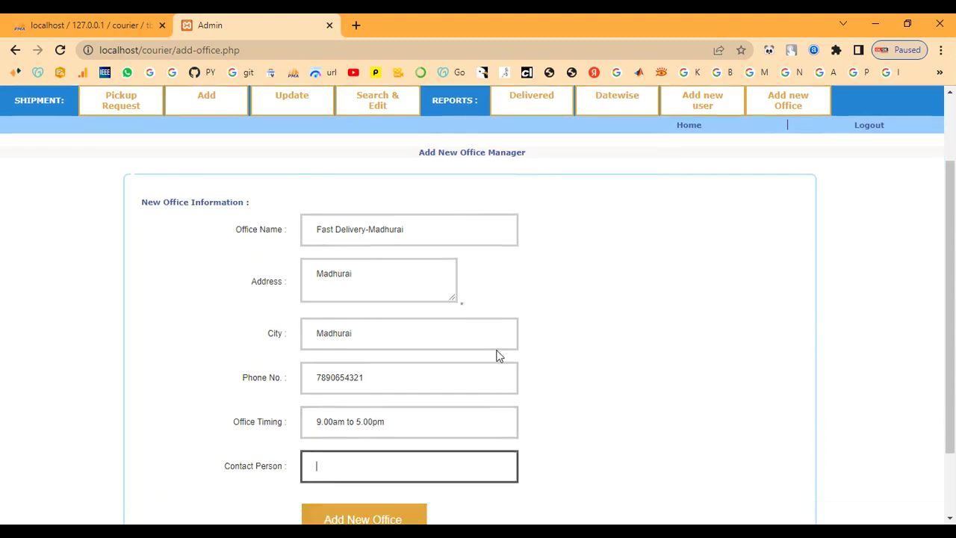
pyautogui.write('admin')
pyautogui.scroll(2, 499, 351)
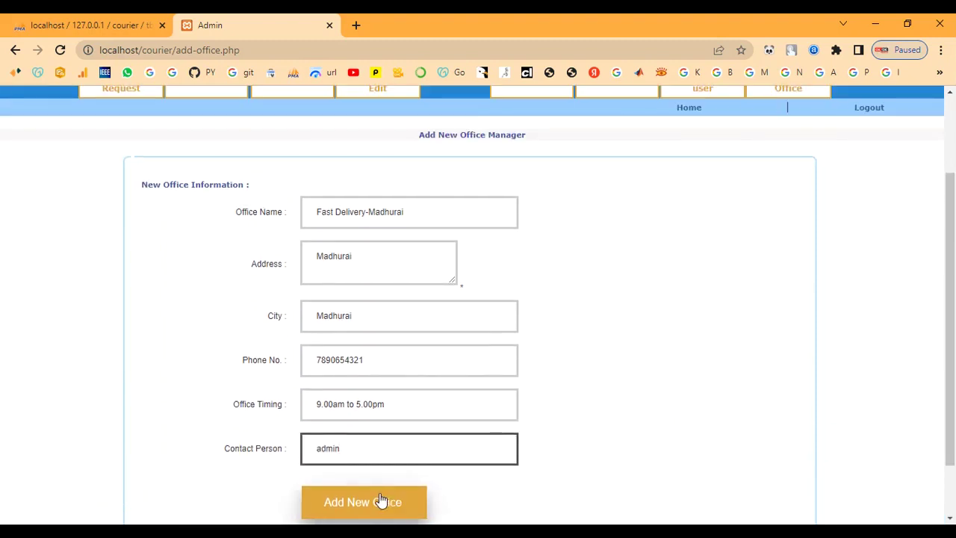
pyautogui.click(381, 500)
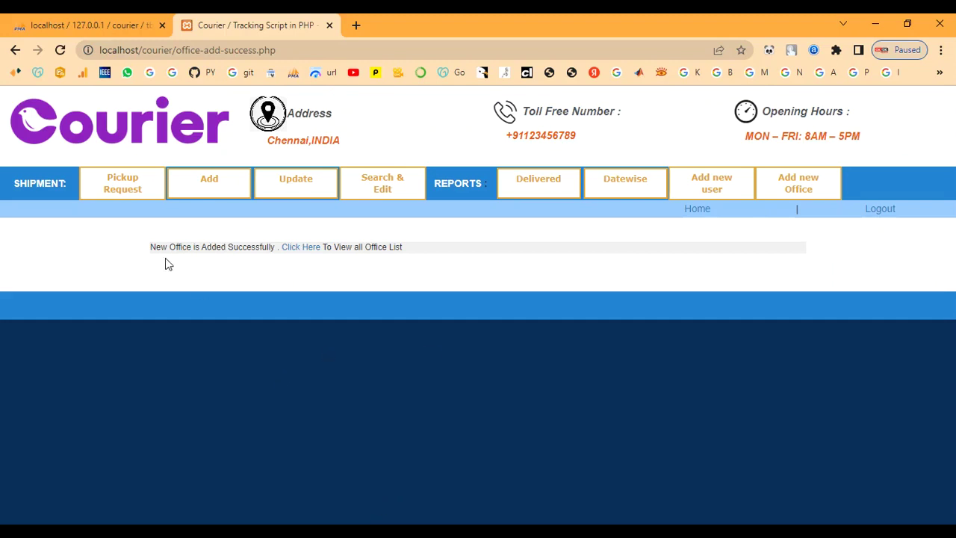
# Step: Open the office list from the success message and check the Fast Delivery-Madhurai row
pyautogui.moveTo(151, 248); pyautogui.dragTo(436, 262)
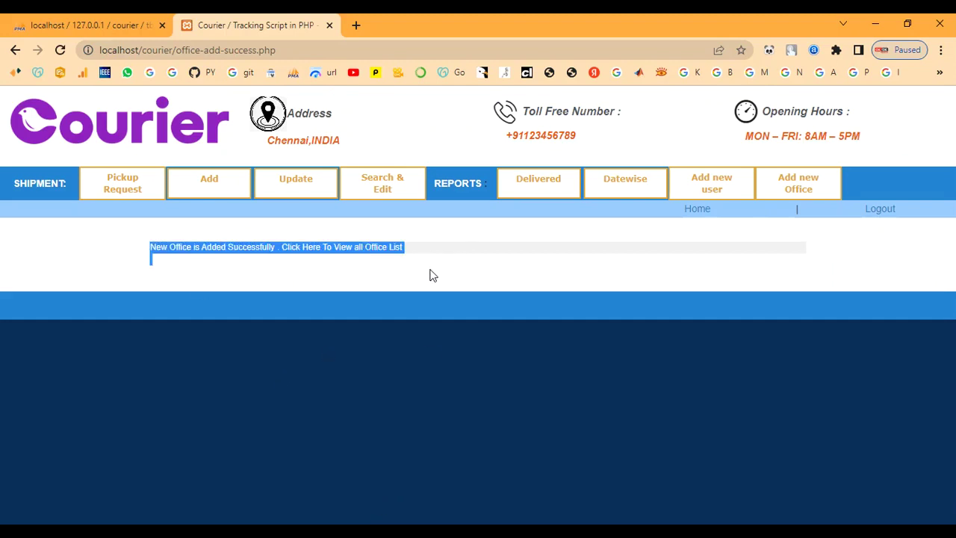
pyautogui.click(451, 268)
pyautogui.click(310, 251)
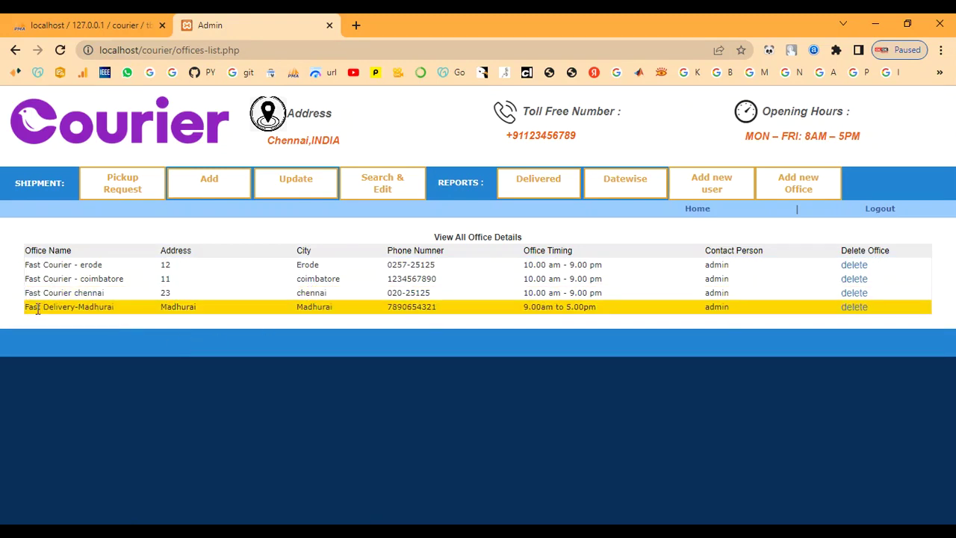
pyautogui.moveTo(23, 310); pyautogui.dragTo(832, 335)
pyautogui.click(274, 239)
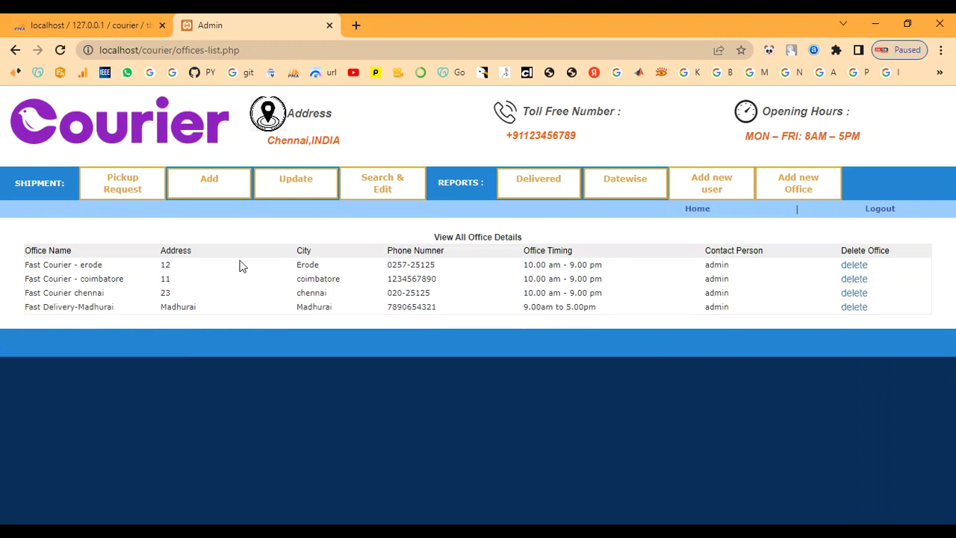
pyautogui.tripleClick(429, 306)
pyautogui.click(427, 330)
# Step: Show the Pickup Request list, which is empty
pyautogui.click(120, 192)
pyautogui.moveTo(367, 252); pyautogui.dragTo(695, 254)
pyautogui.click(695, 254)
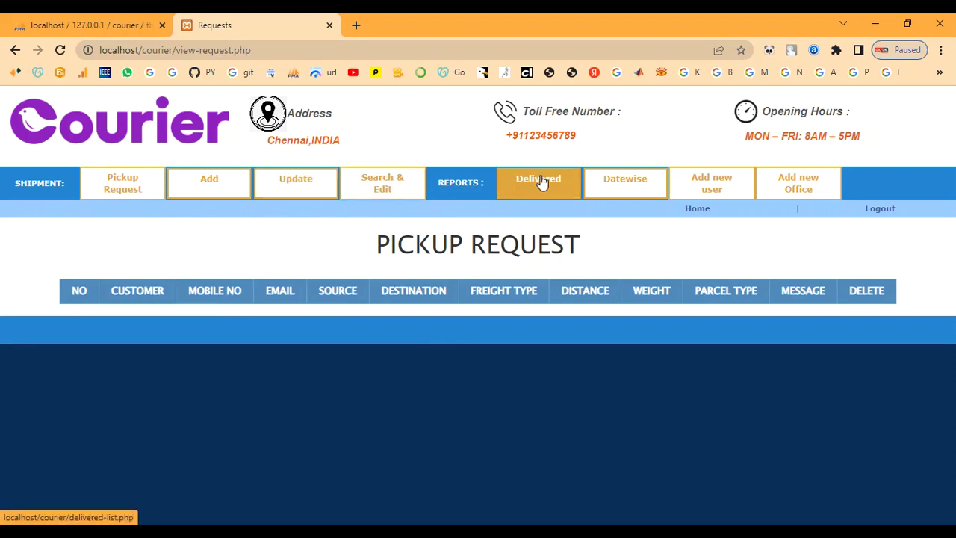
# Step: Check that Add new user's Office list includes Fast Delivery-Madhurai, then go back
pyautogui.click(695, 186)
pyautogui.scroll(-4, 474, 348)
pyautogui.scroll(4, 474, 348)
pyautogui.moveTo(394, 250); pyautogui.dragTo(664, 247)
pyautogui.click(638, 316)
pyautogui.scroll(-4, 638, 316)
pyautogui.click(546, 391)
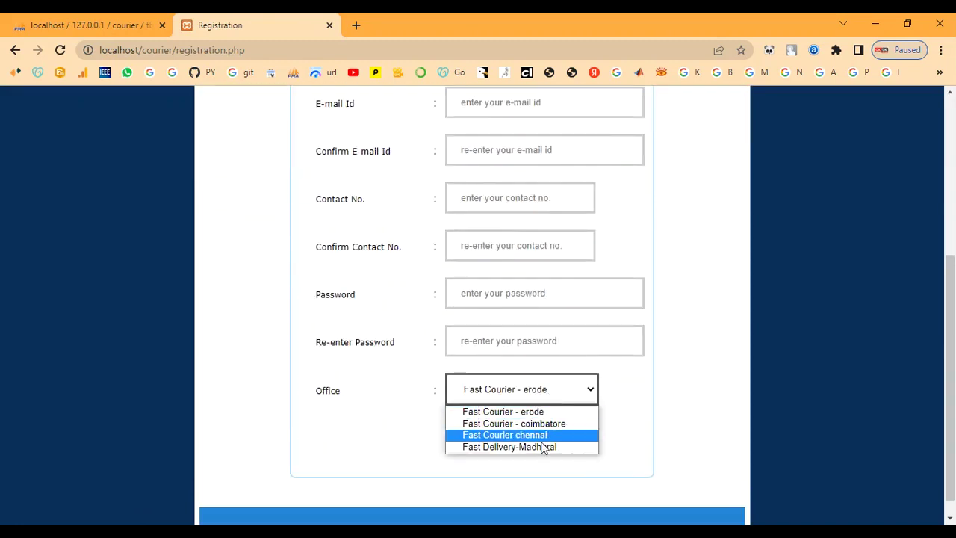
pyautogui.scroll(4, 630, 394)
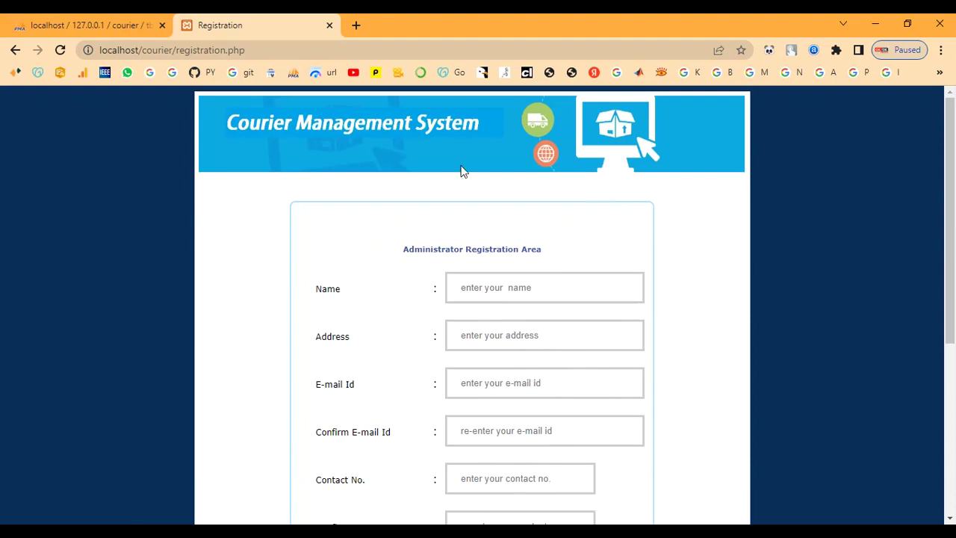
pyautogui.click(13, 54)
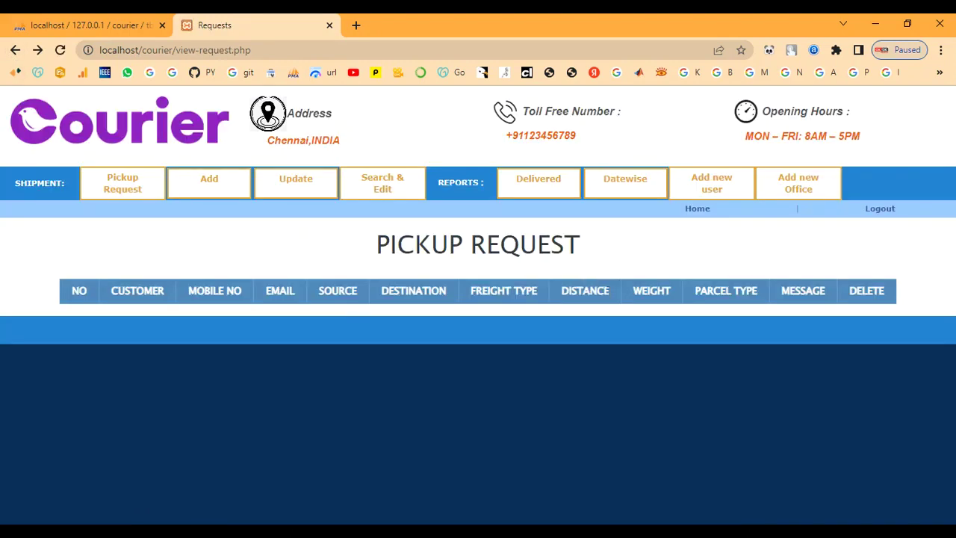
# Step: Log out and load the public home page at localhost/courier/
pyautogui.click(876, 209)
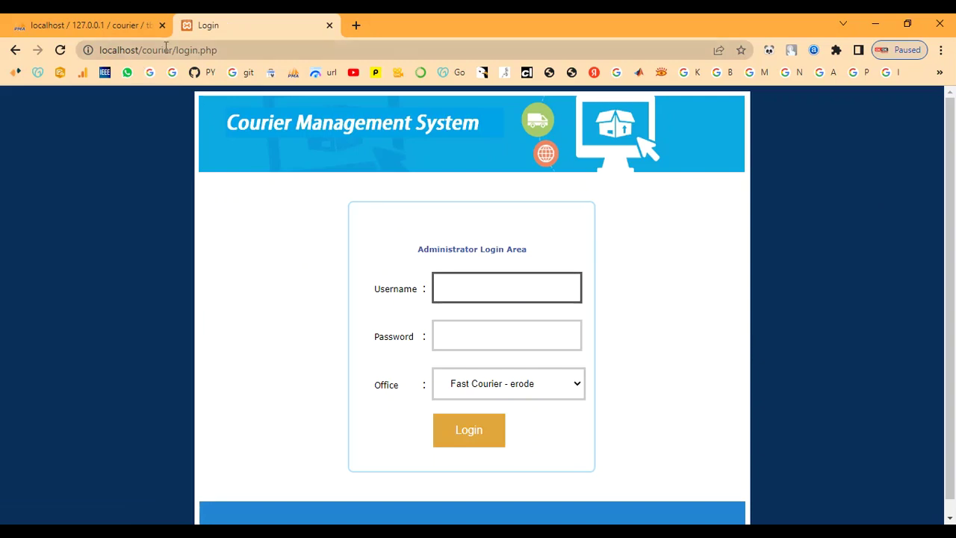
pyautogui.moveTo(175, 50); pyautogui.dragTo(217, 49)
pyautogui.press('BackSpace')
pyautogui.press('Return')
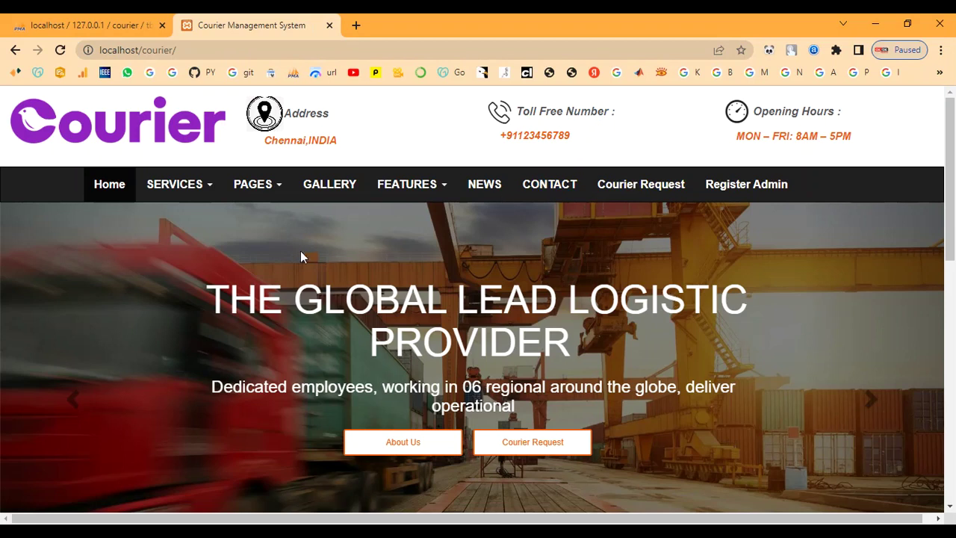
# Step: On the Courier Request form, enter the sender's name, mobile number and e-mail address
pyautogui.click(526, 443)
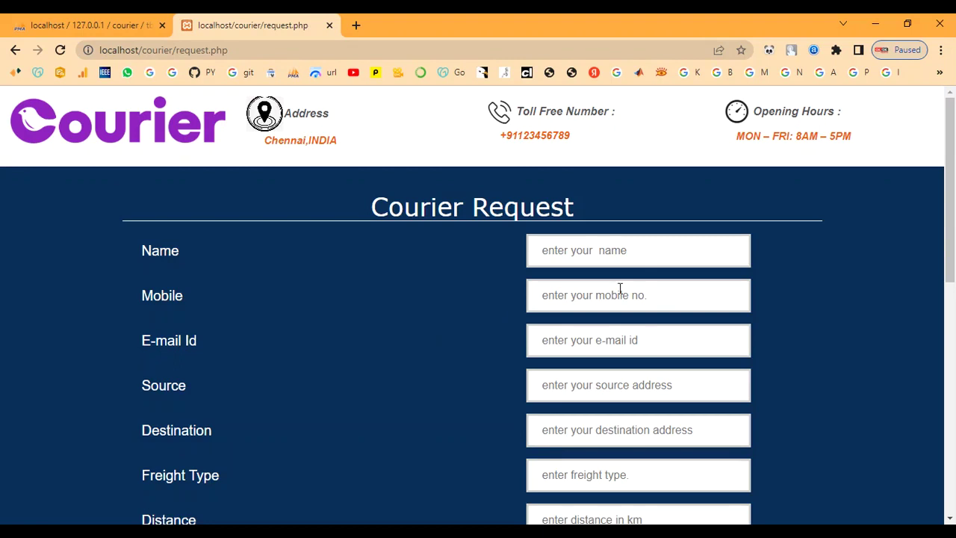
pyautogui.click(574, 250)
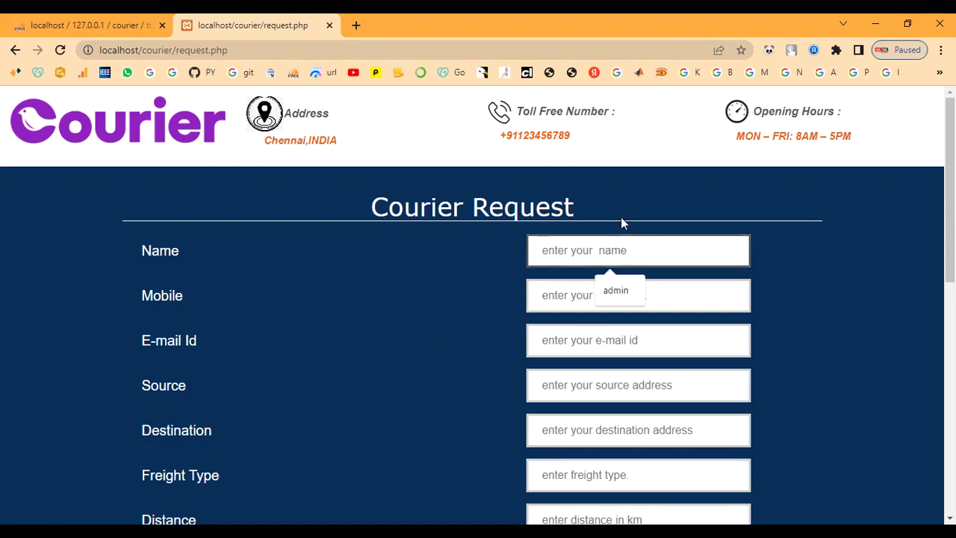
pyautogui.write('ram')
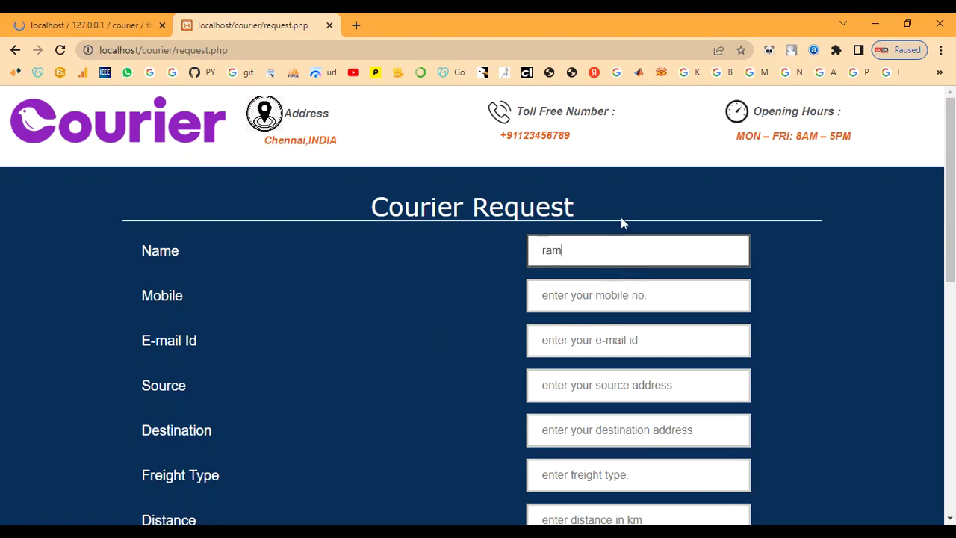
pyautogui.press('Tab')
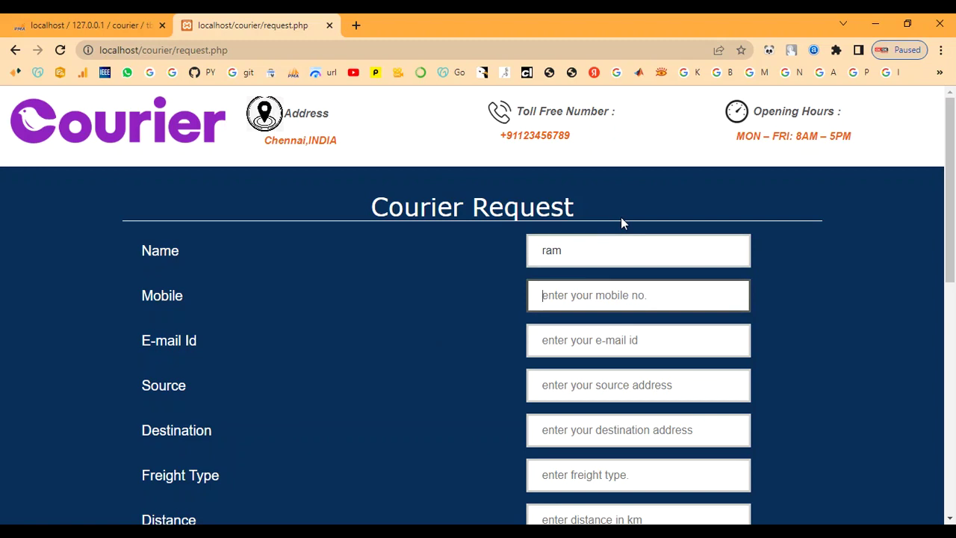
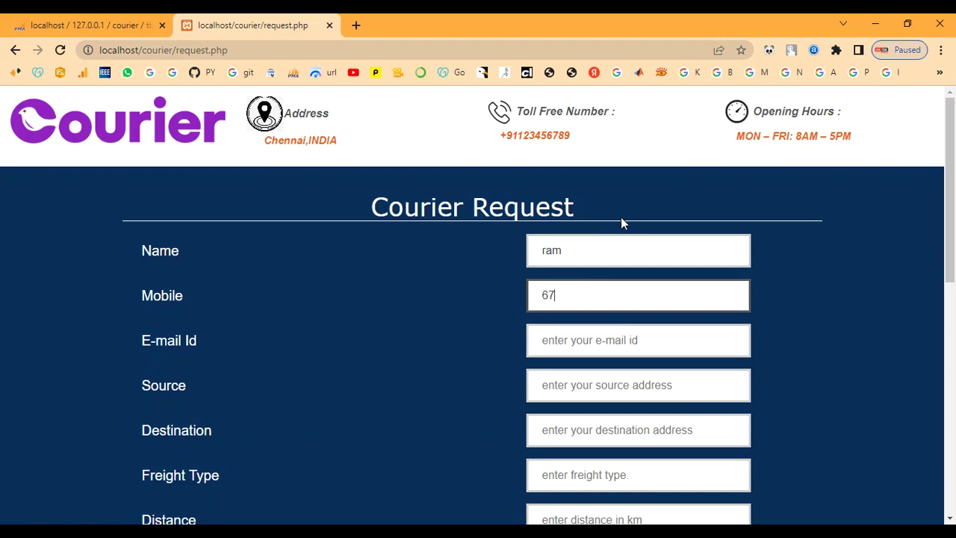
pyautogui.press('Tab')
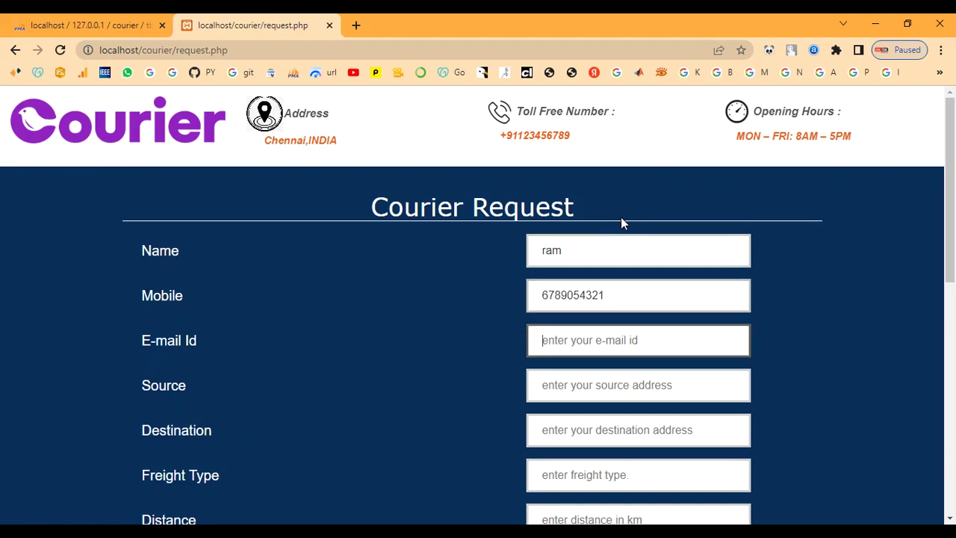
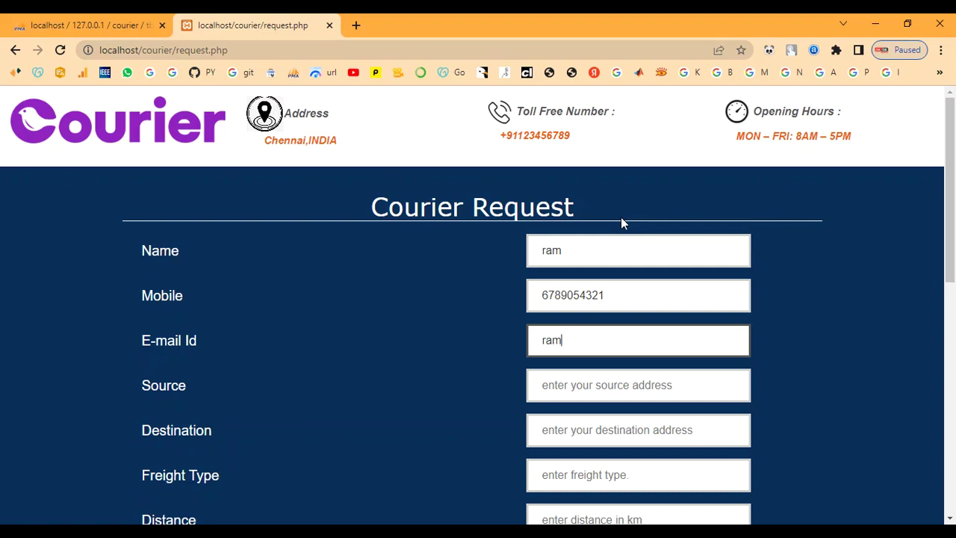
pyautogui.press('Tab')
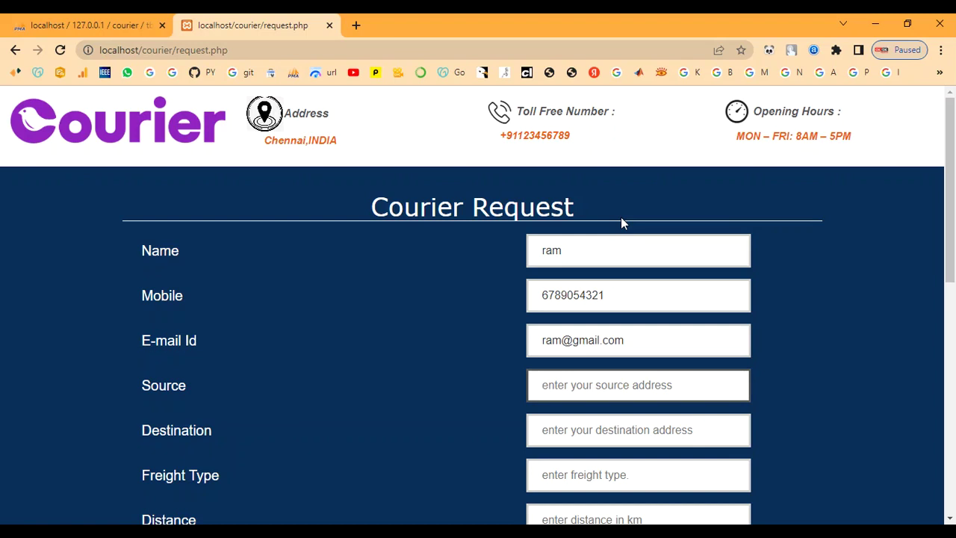
pyautogui.scroll(-1, 621, 217)
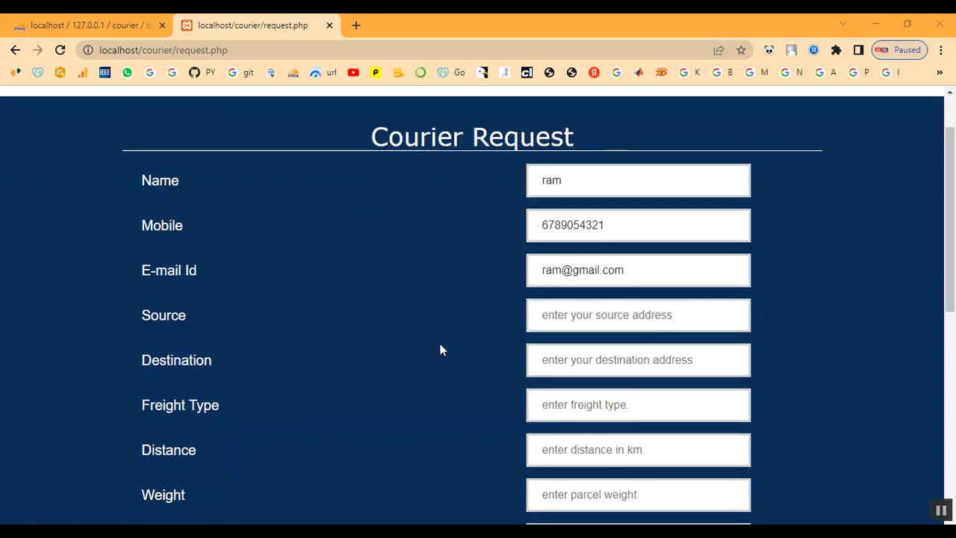
pyautogui.click(645, 318)
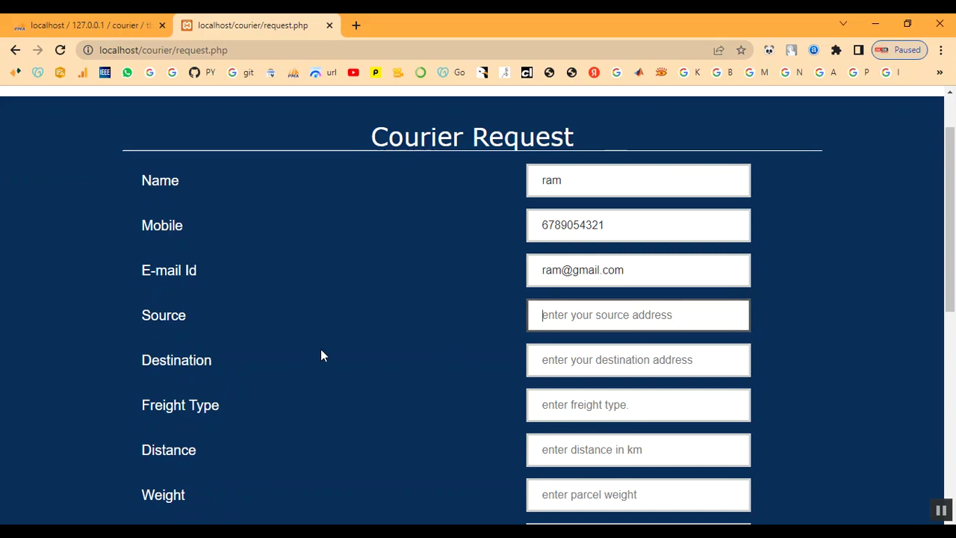
# Step: Enter Source chennai, Destination coimbatore, Freight Type 90, Distance 100 and weight 1kg
pyautogui.write('chen')
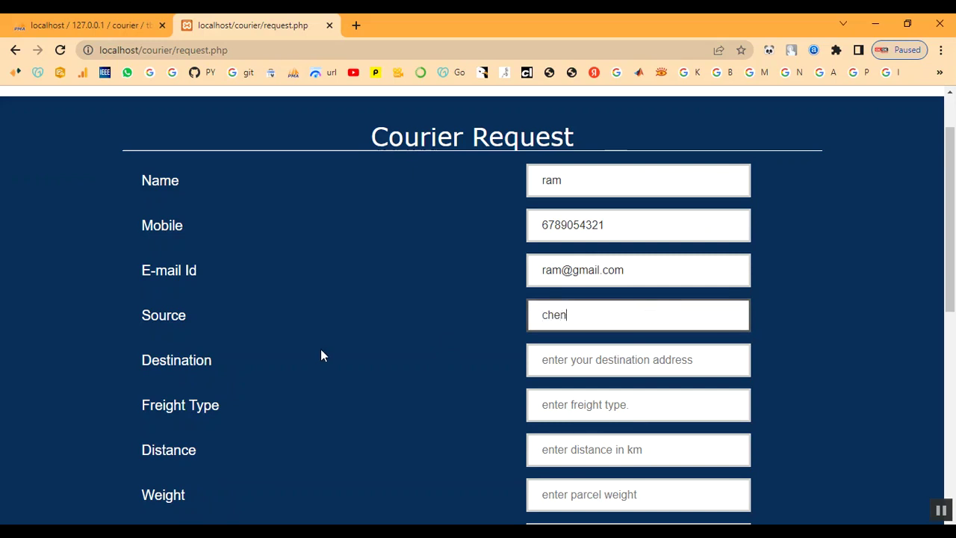
pyautogui.write('nai')
pyautogui.press('Tab')
pyautogui.write('coimb')
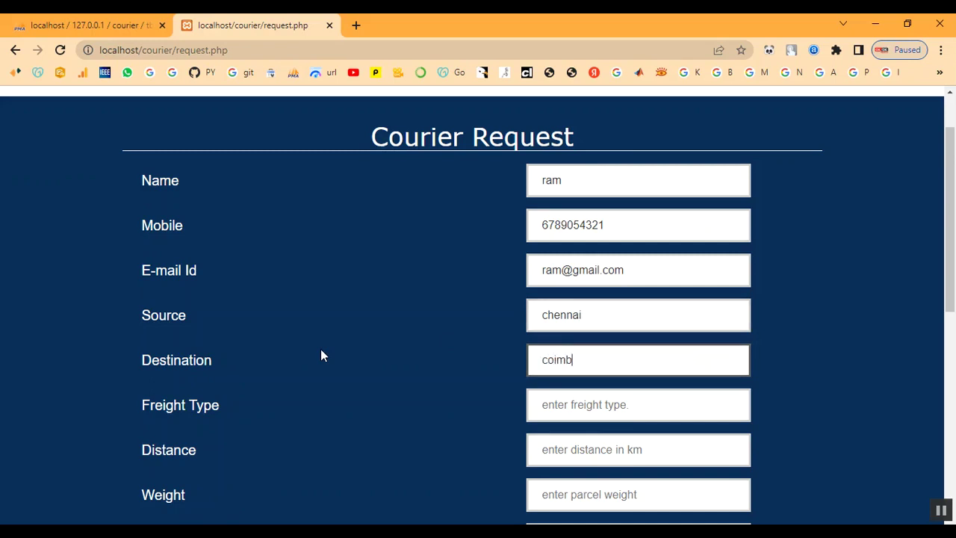
pyautogui.write('atore')
pyautogui.press('Tab')
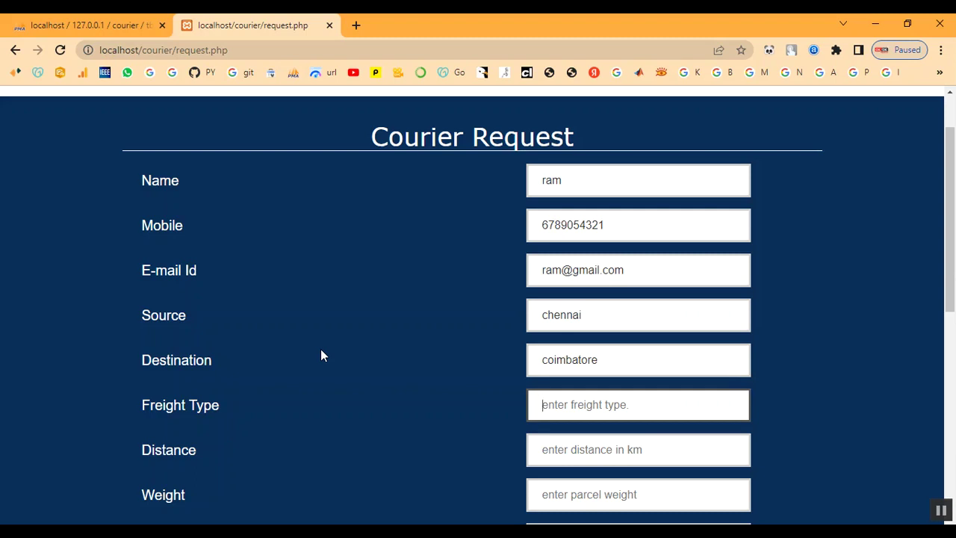
pyautogui.write('90')
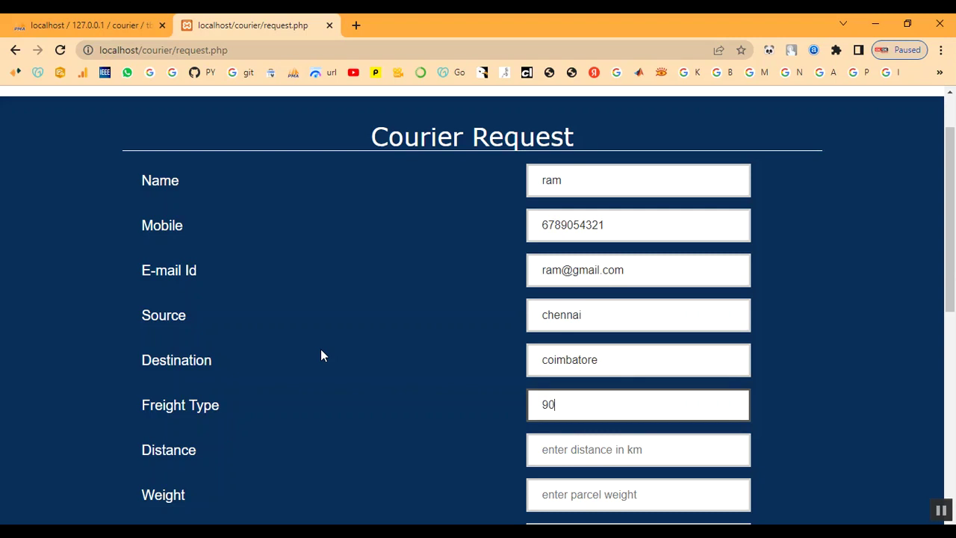
pyautogui.press('Tab')
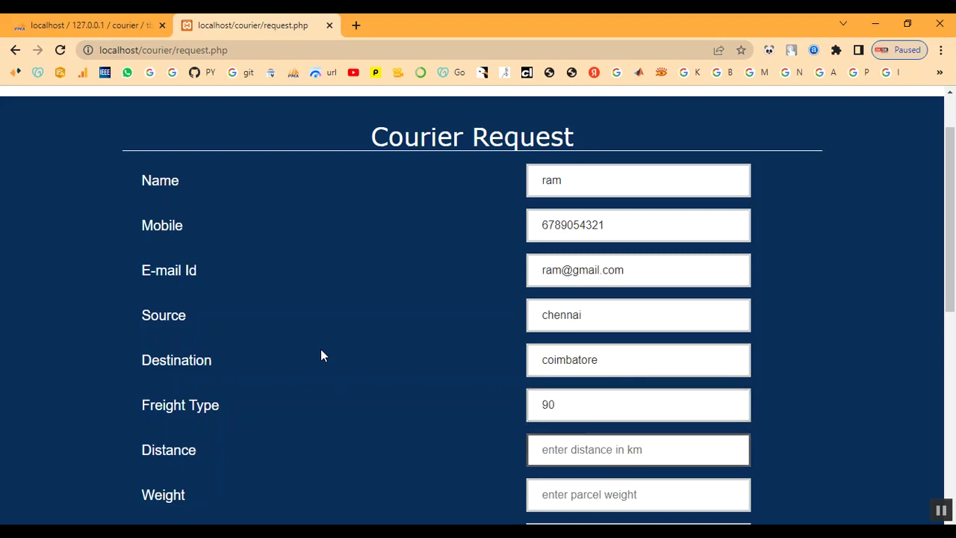
pyautogui.write('5')
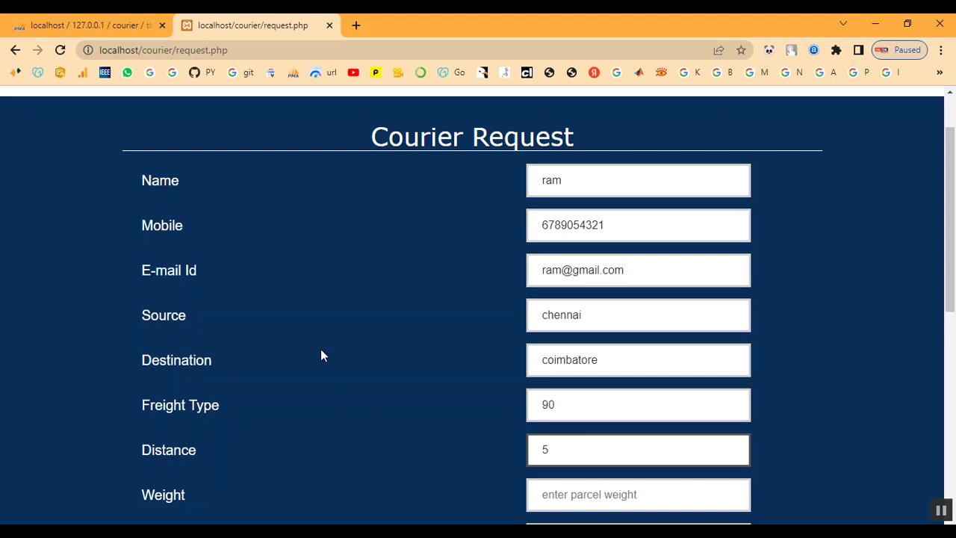
pyautogui.press('BackSpace')
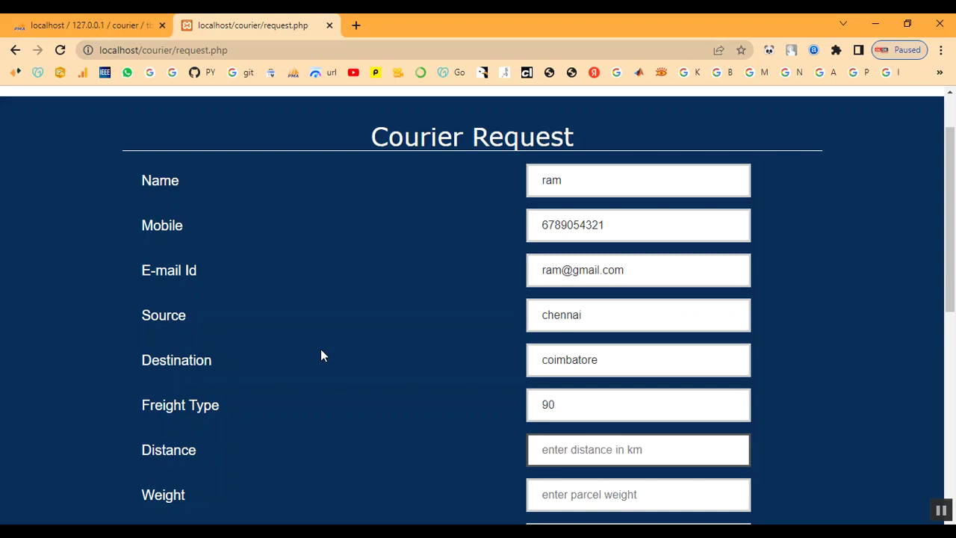
pyautogui.write('100')
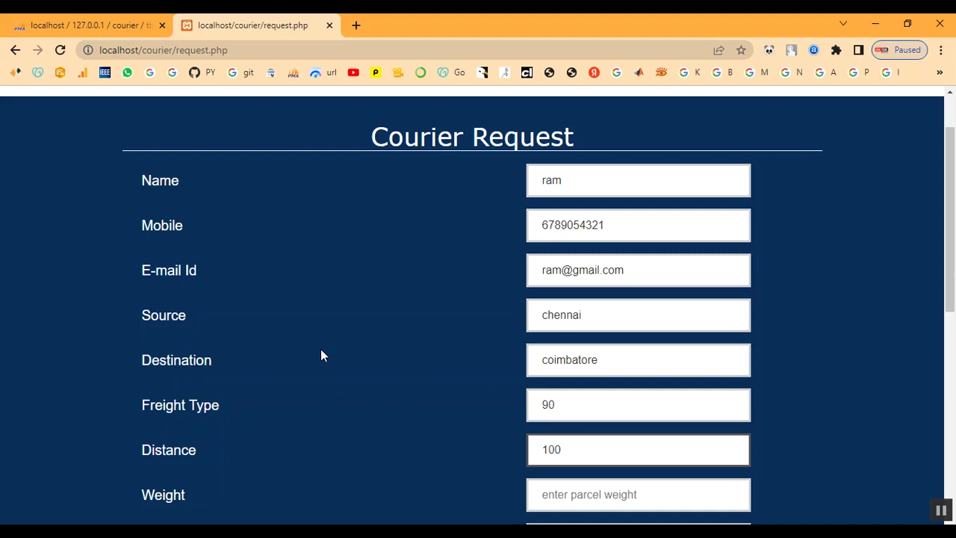
pyautogui.press('Tab')
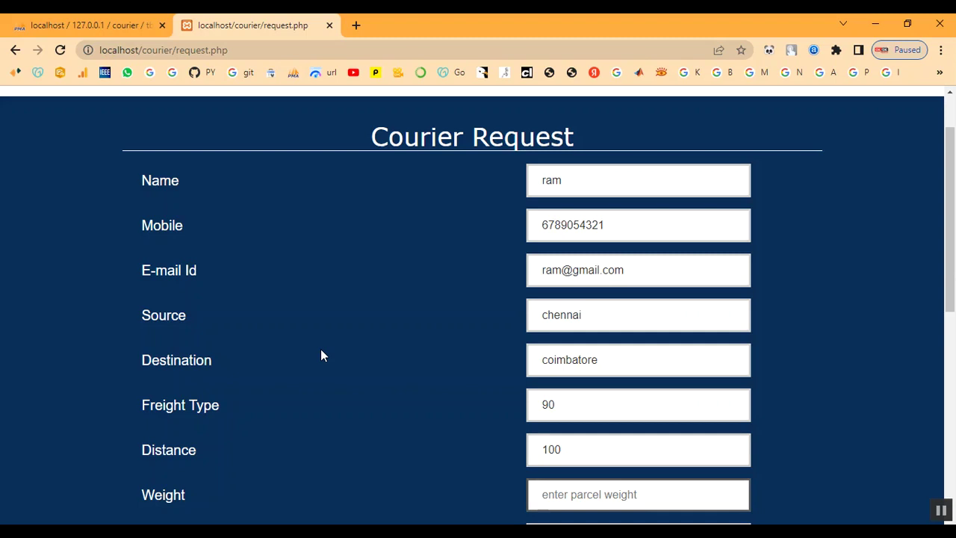
pyautogui.write('1')
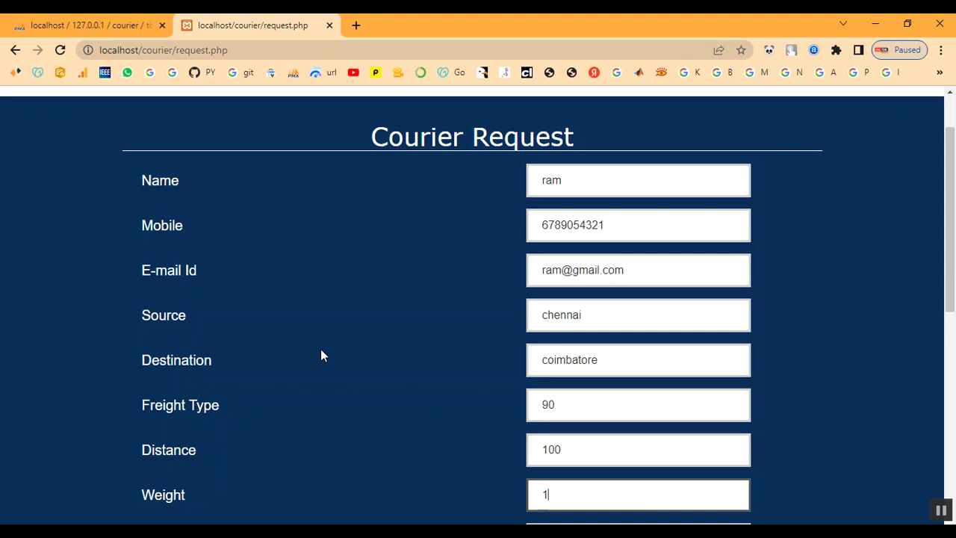
pyautogui.write('kg')
# Step: Set Parcel Type to Document and Message to 'My parcel', then submit the request
pyautogui.scroll(-3, 502, 413)
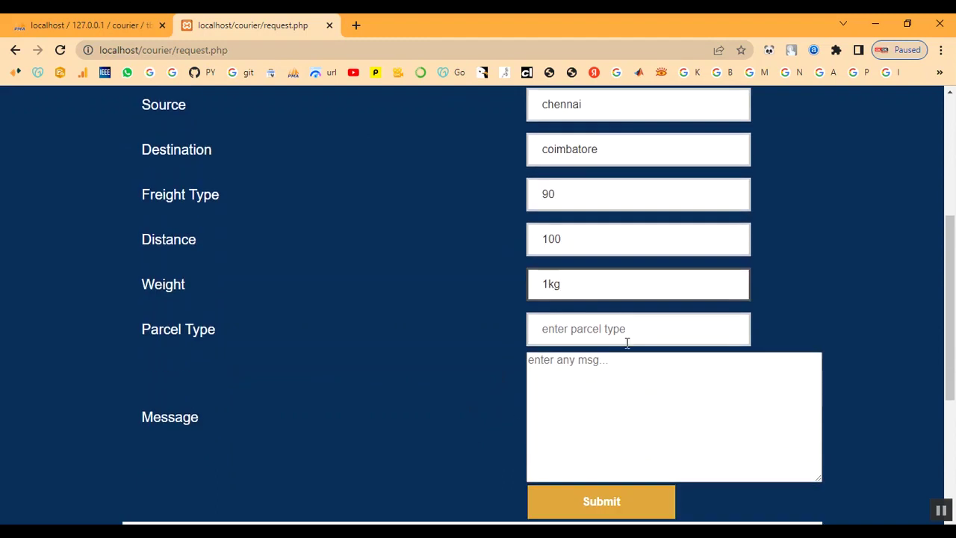
pyautogui.click(627, 331)
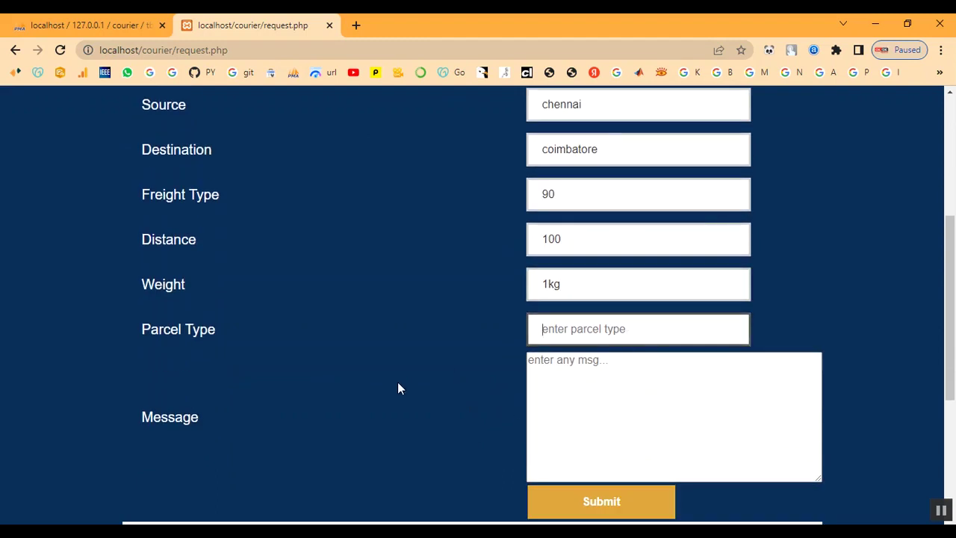
pyautogui.write('Document')
pyautogui.press('Tab')
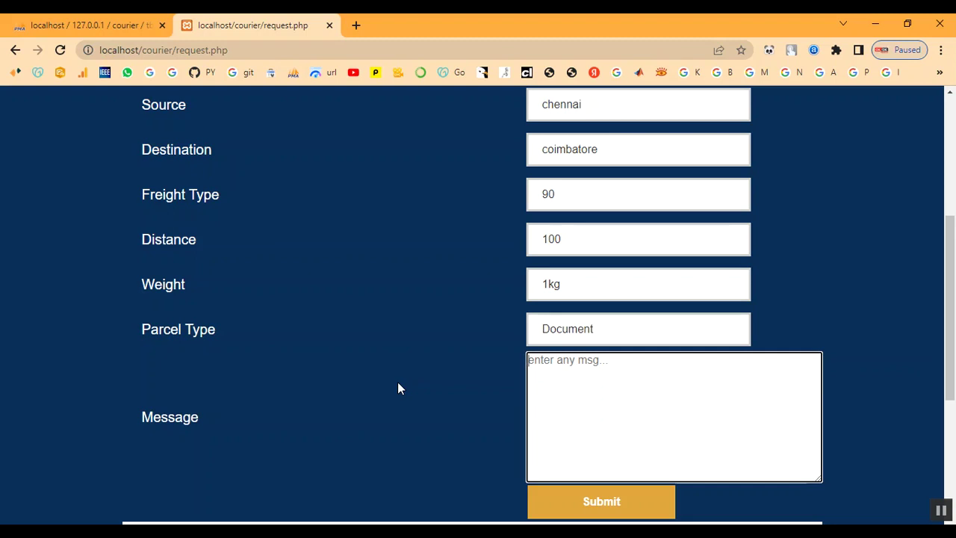
pyautogui.write('My parcel')
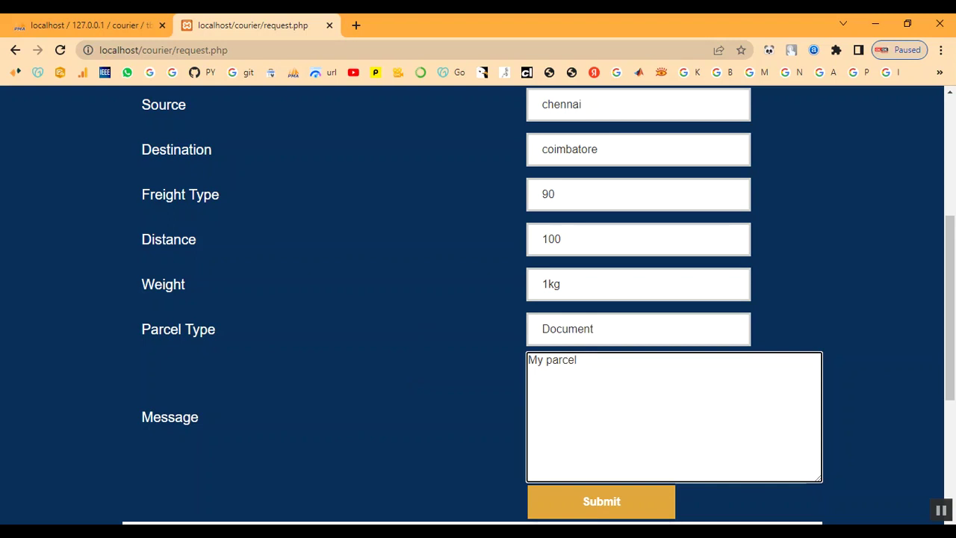
pyautogui.click(600, 515)
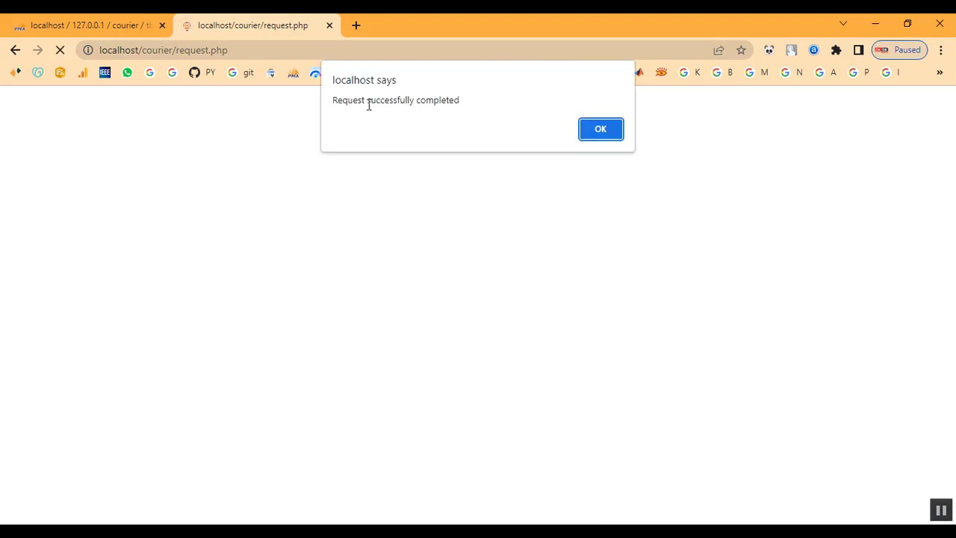
# Step: Dismiss the 'Request successfully completed' alert and reload localhost/courier/, scrolling to ADMIN Login
pyautogui.moveTo(333, 100); pyautogui.dragTo(508, 108)
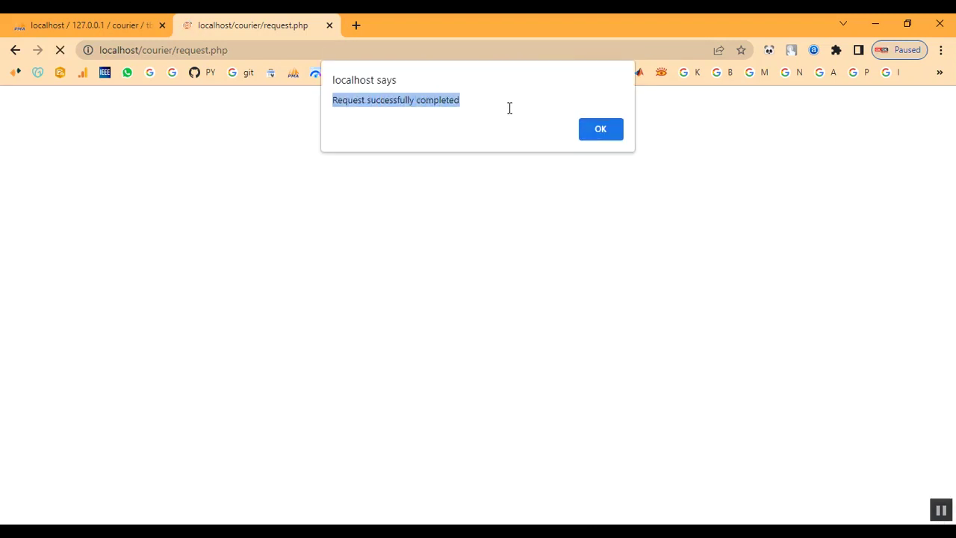
pyautogui.click(610, 130)
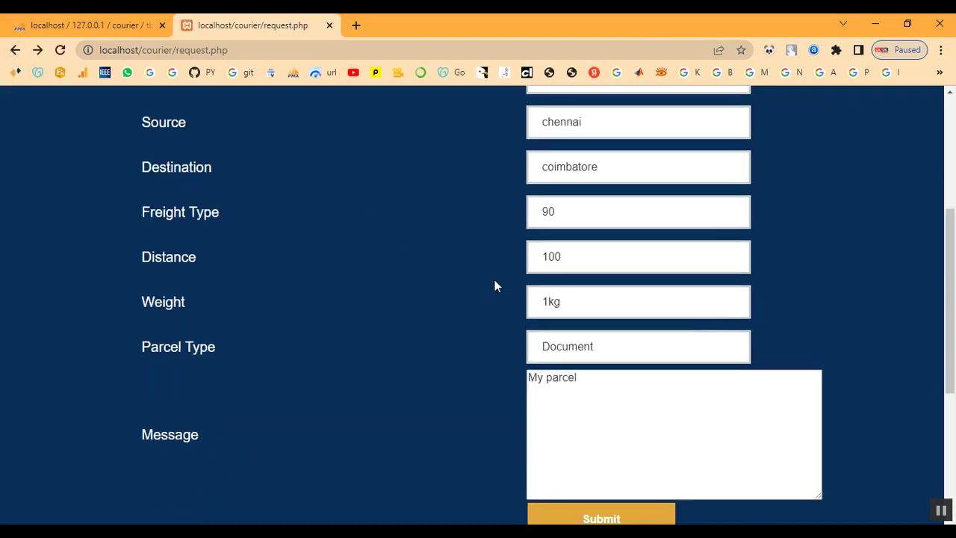
pyautogui.moveTo(173, 50); pyautogui.dragTo(289, 66)
pyautogui.press('BackSpace')
pyautogui.press('Return')
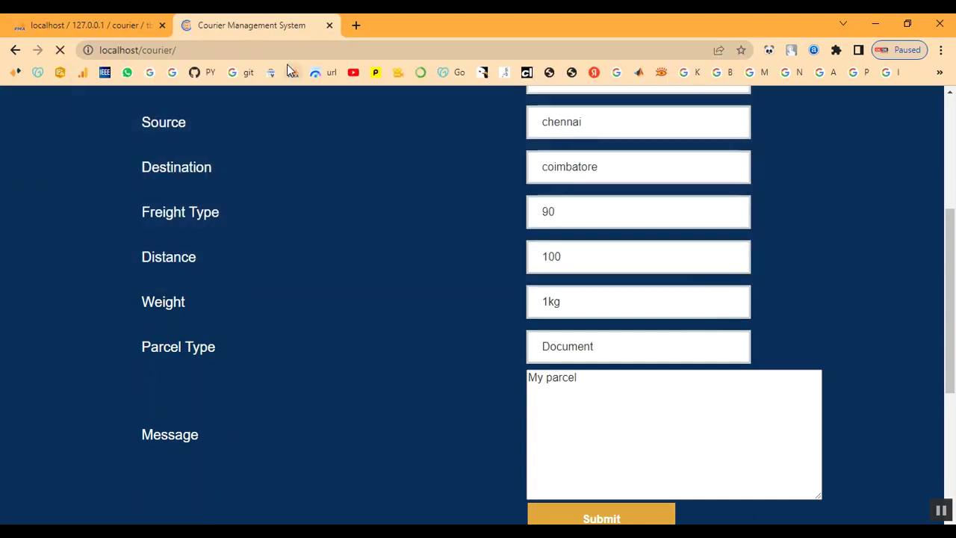
pyautogui.scroll(-3, 365, 259)
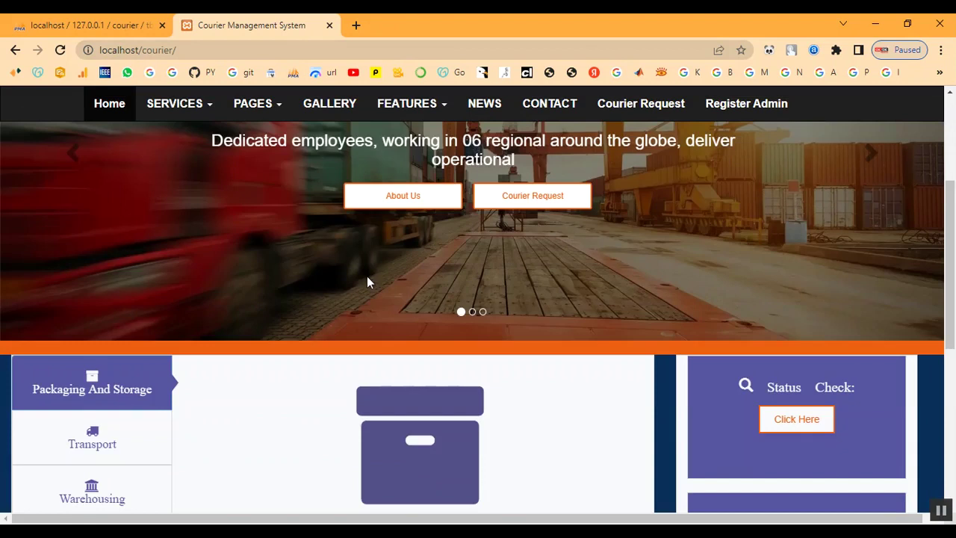
pyautogui.scroll(-5, 448, 329)
pyautogui.scroll(5, 519, 363)
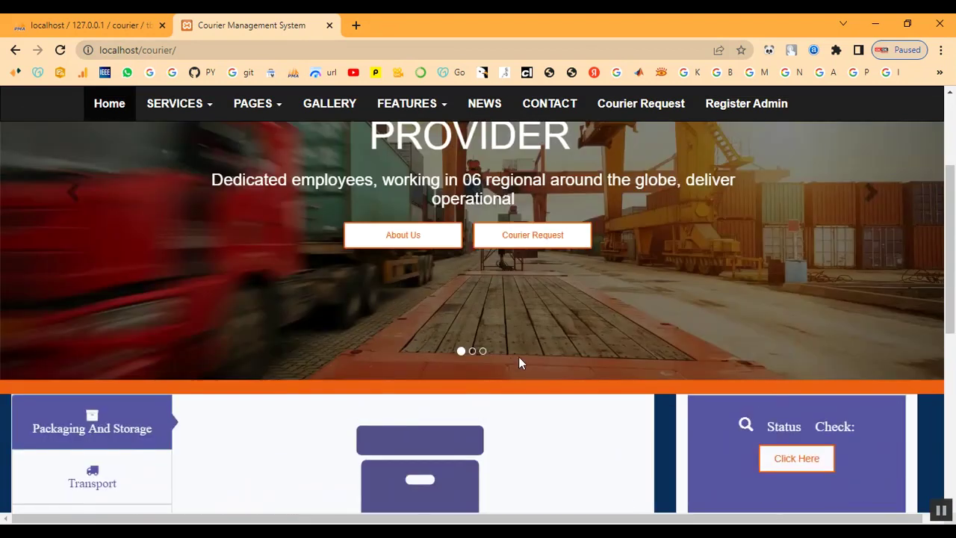
pyautogui.scroll(-2, 598, 378)
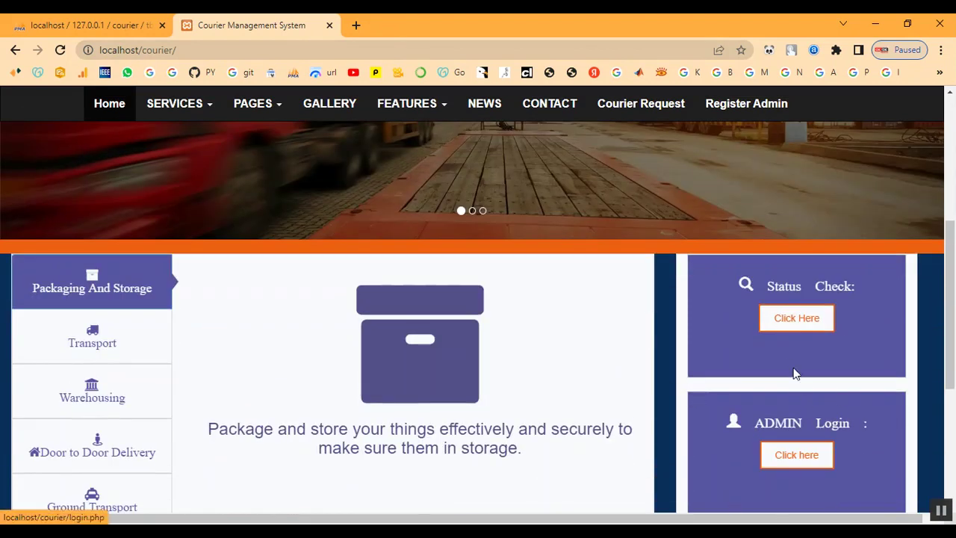
# Step: Log in as administrator with the admin credentials under the Fast Courier chennai office
pyautogui.click(801, 455)
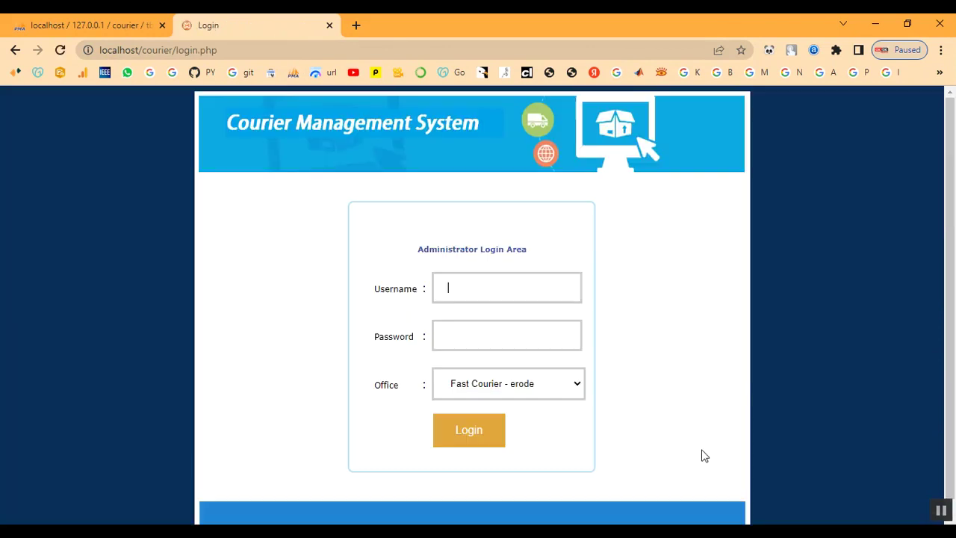
pyautogui.write('a')
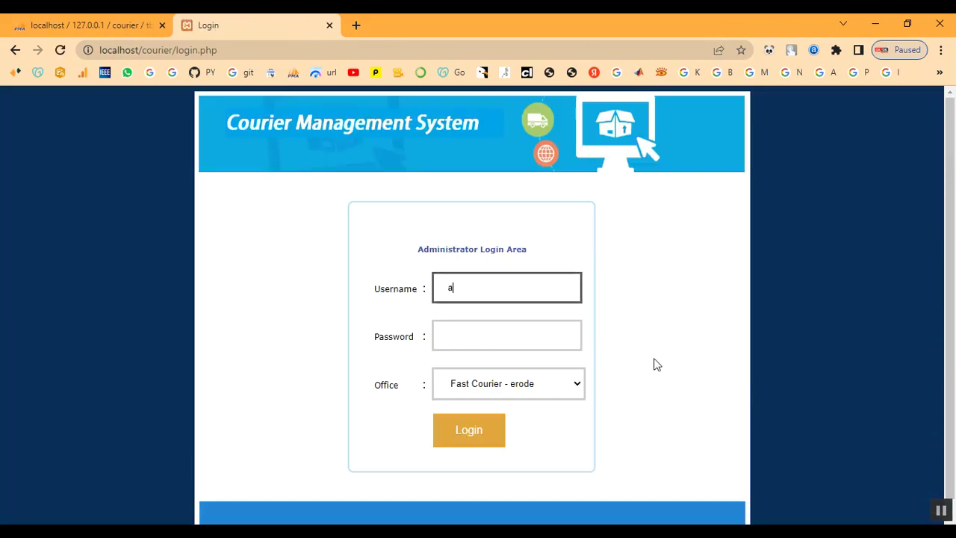
pyautogui.write('dmin')
pyautogui.press('Tab')
pyautogui.write('admin')
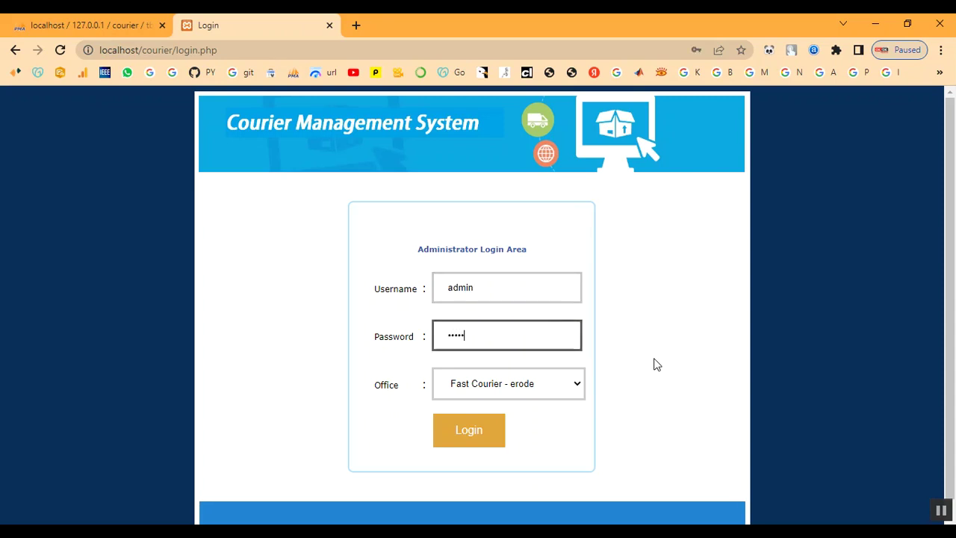
pyautogui.click(515, 385)
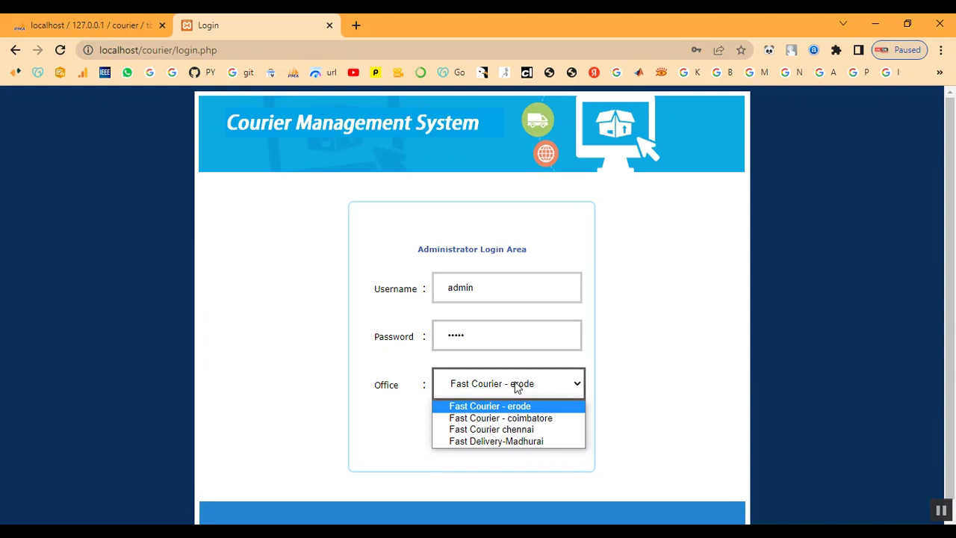
pyautogui.click(516, 431)
pyautogui.click(469, 432)
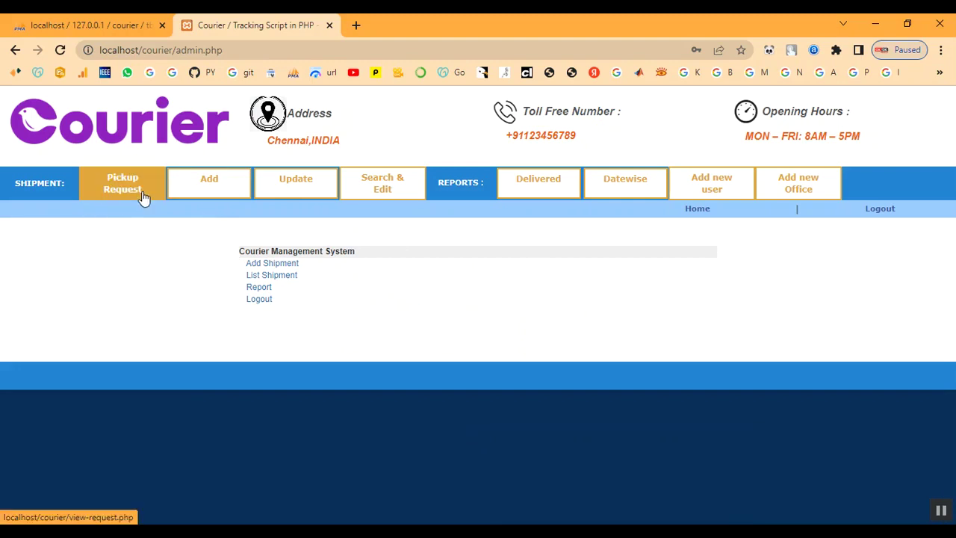
# Step: Review the single chennai-to-coimbatore pickup request, then go to adding a new shipment
pyautogui.click(145, 198)
pyautogui.moveTo(81, 316); pyautogui.dragTo(861, 317)
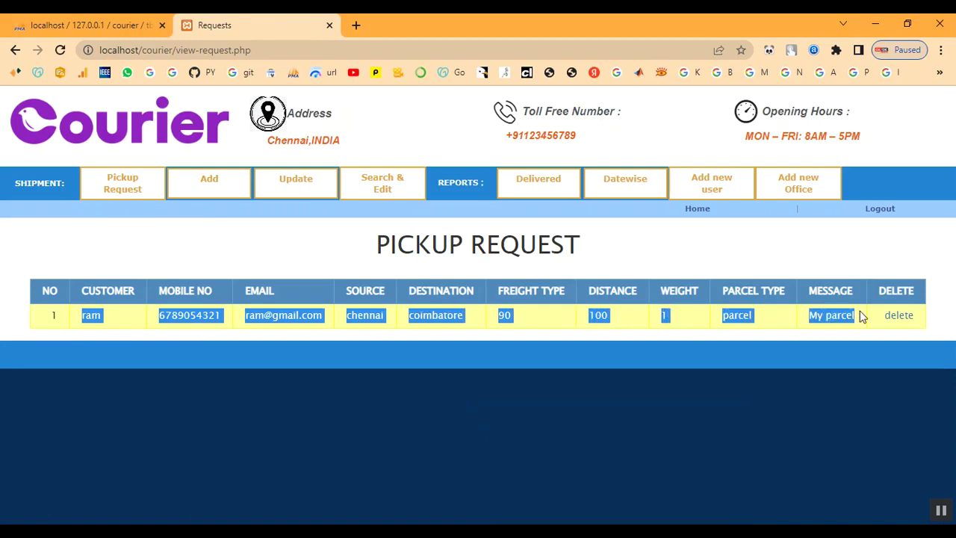
pyautogui.click(684, 267)
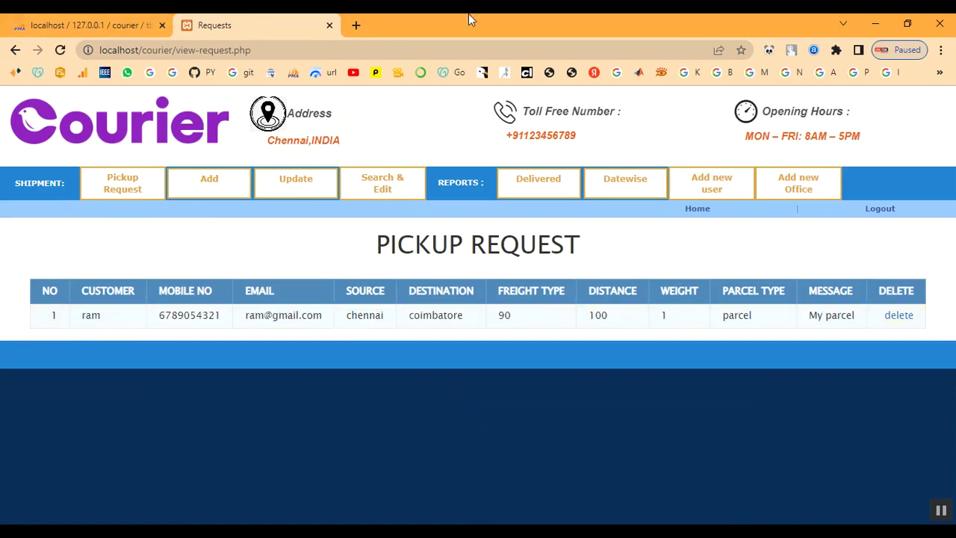
pyautogui.click(232, 195)
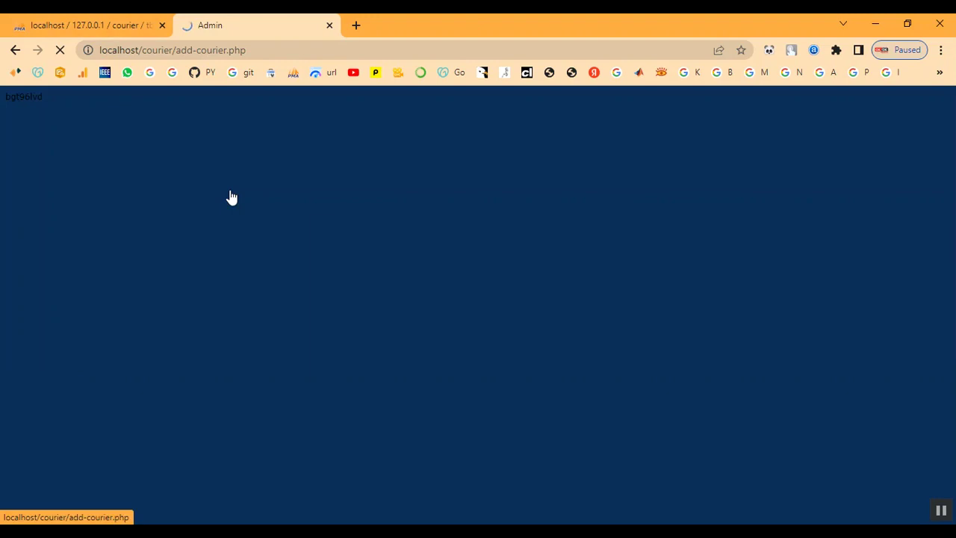
# Step: Enter the shipper's name, phone number and chennai address
pyautogui.scroll(-2, 251, 247)
pyautogui.click(346, 185)
pyautogui.write('ram')
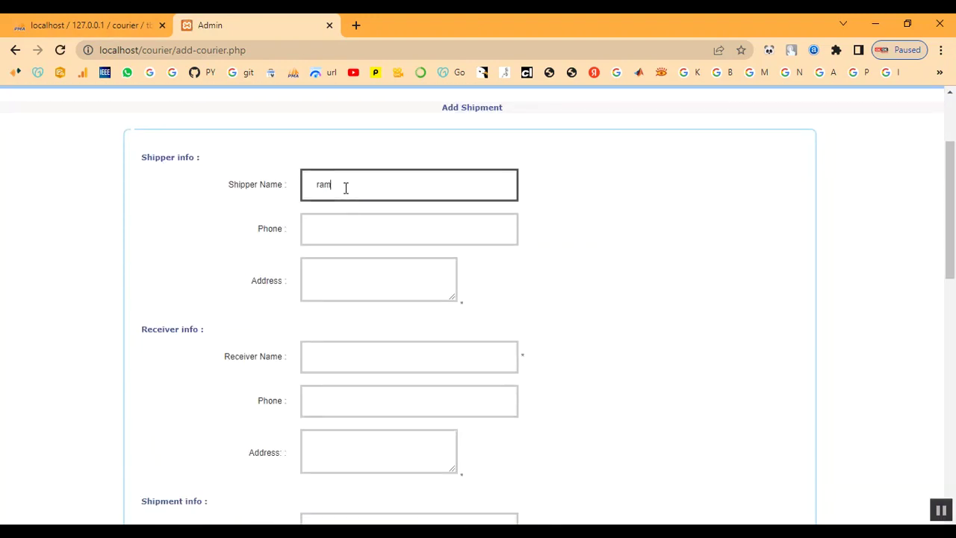
pyautogui.press('Tab')
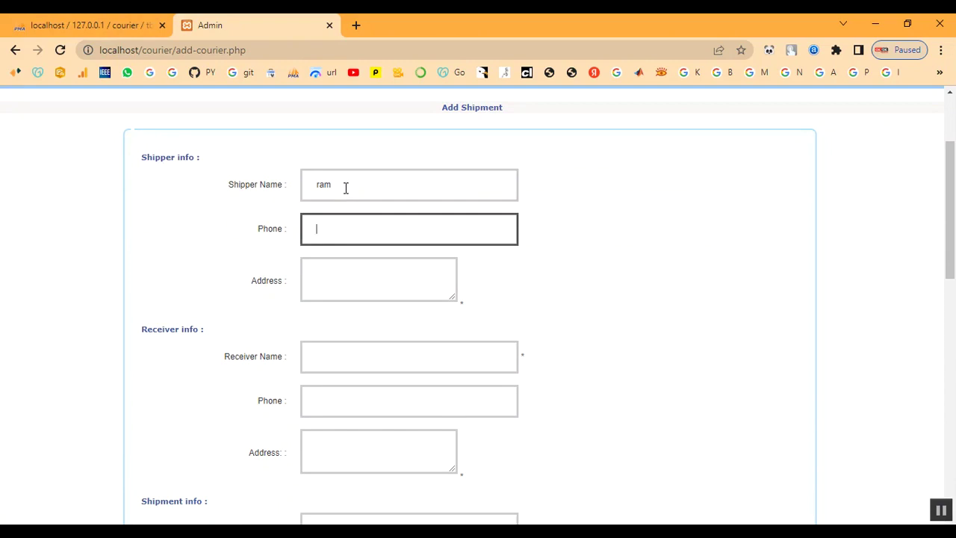
pyautogui.press('Tab')
pyautogui.write('chennai')
# Step: Enter the receiver's name, phone number and coimbatore address
pyautogui.press('Tab')
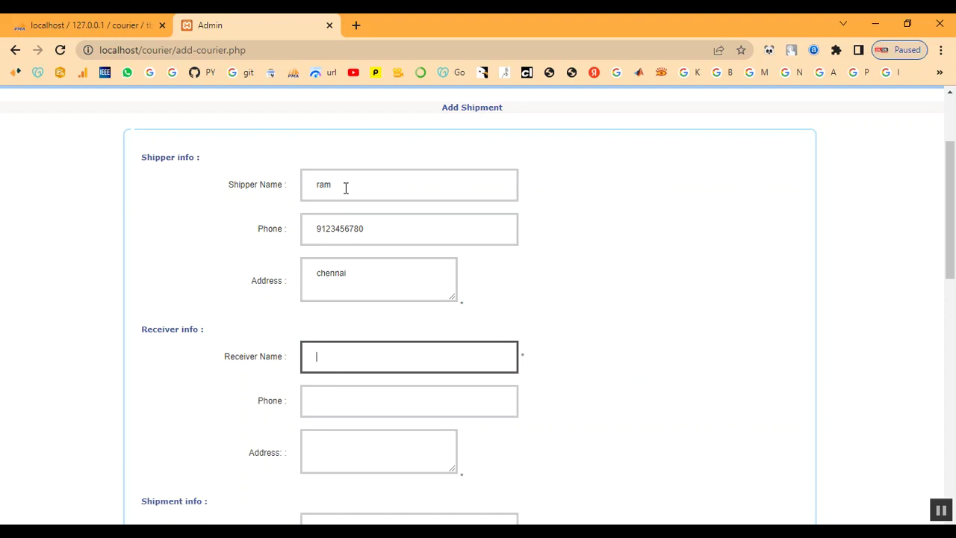
pyautogui.write('abu')
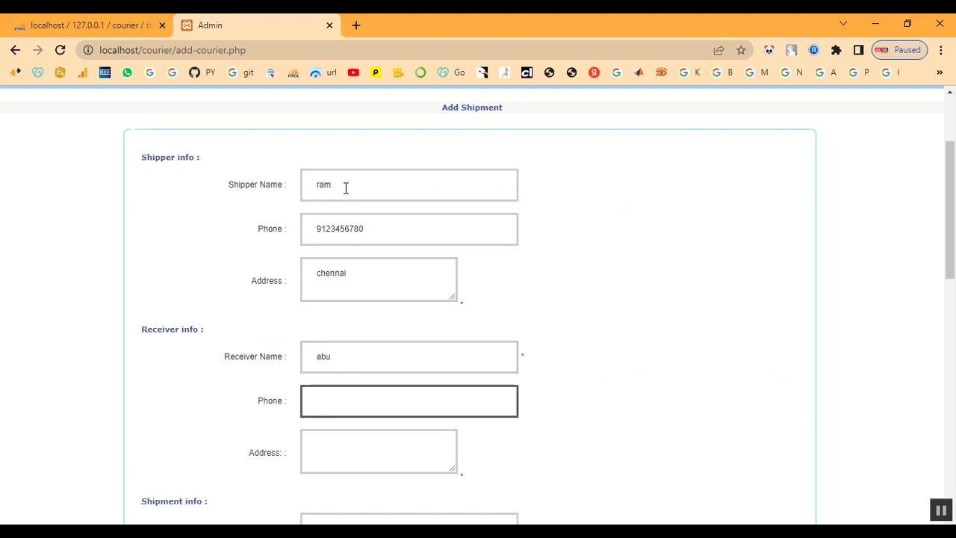
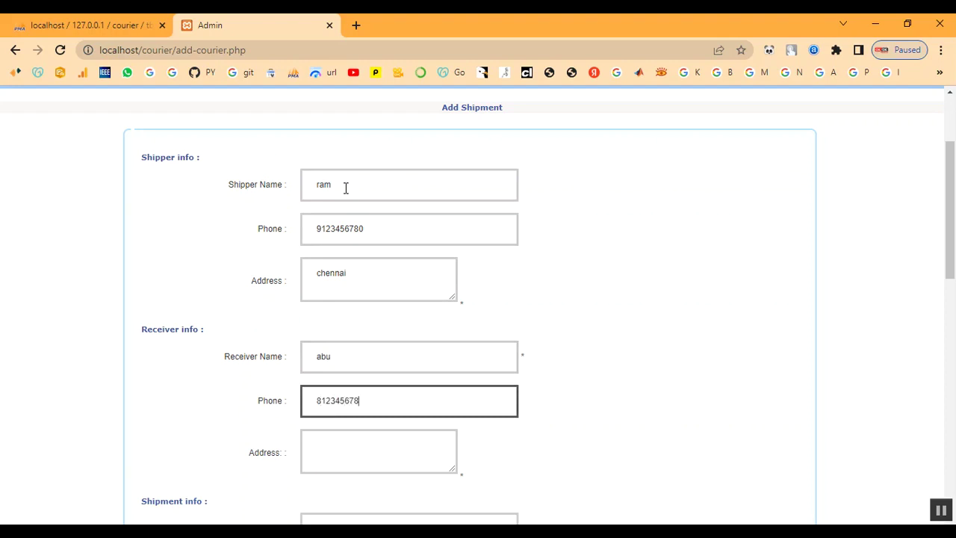
pyautogui.press('Tab')
pyautogui.write('coi')
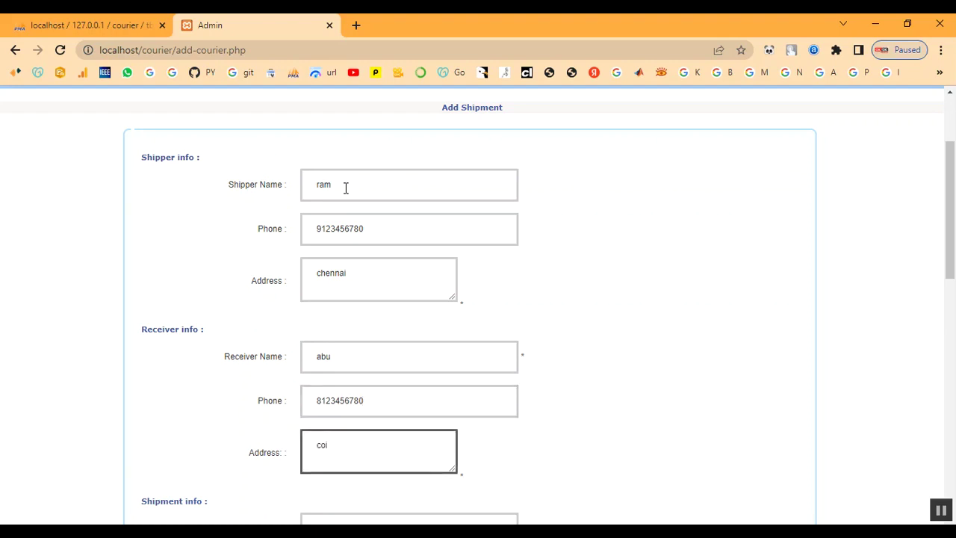
pyautogui.write('mbatore')
pyautogui.scroll(-3, 480, 216)
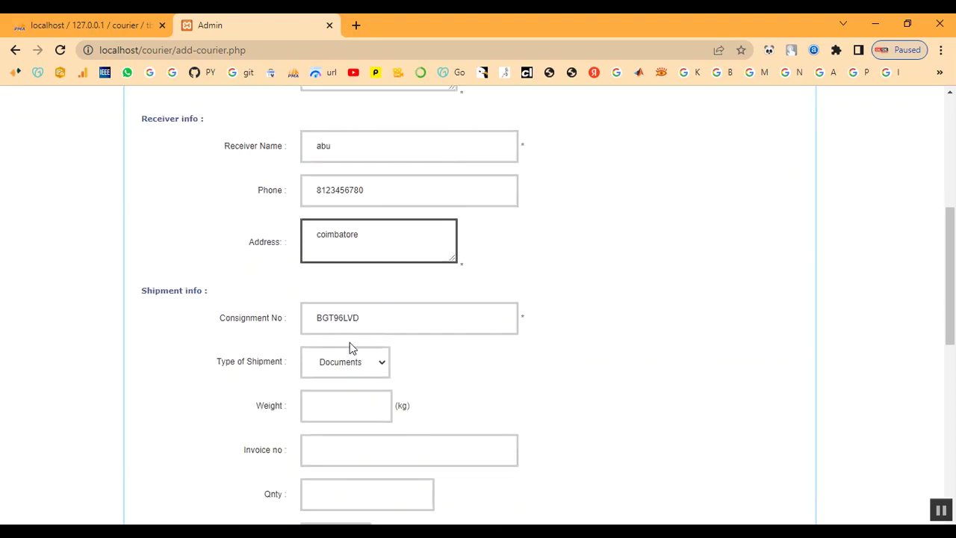
# Step: Keep shipment BGT96LVD's type as Documents and set its weight to 1 kg
pyautogui.moveTo(313, 318); pyautogui.dragTo(374, 318)
pyautogui.click(378, 318)
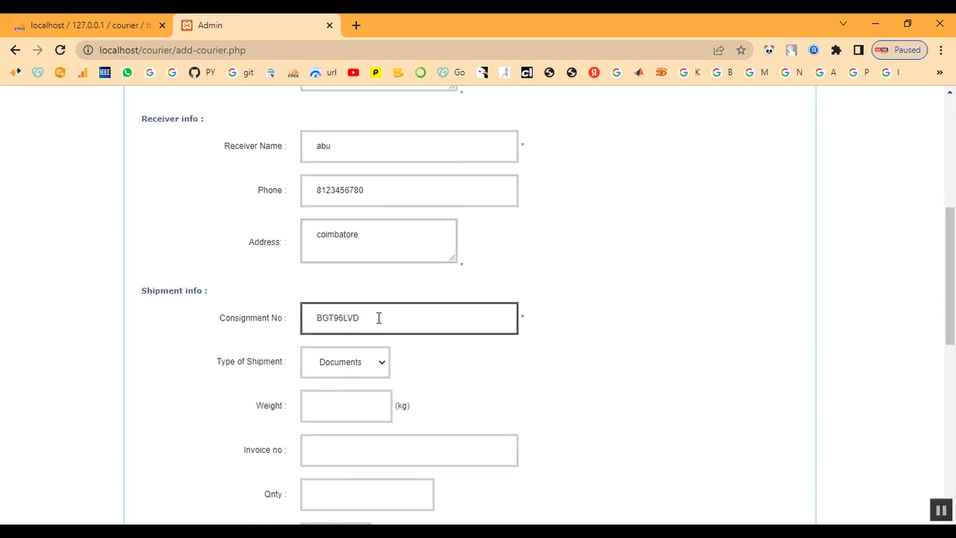
pyautogui.moveTo(143, 290); pyautogui.dragTo(207, 289)
pyautogui.click(246, 297)
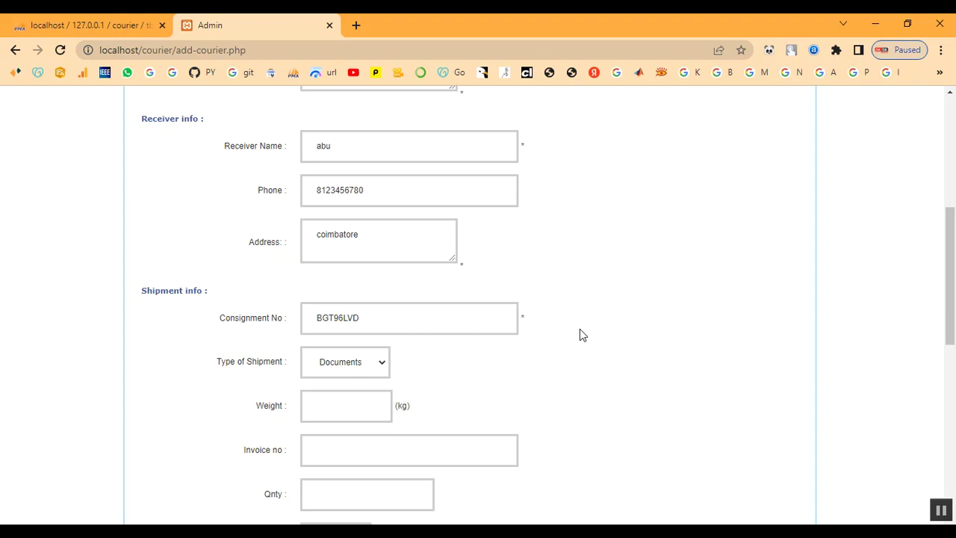
pyautogui.click(338, 369)
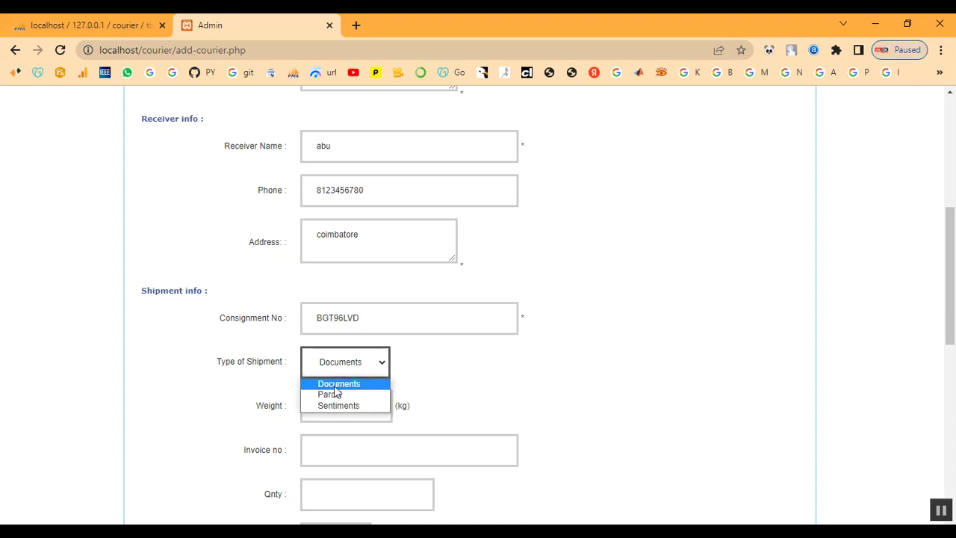
pyautogui.click(336, 385)
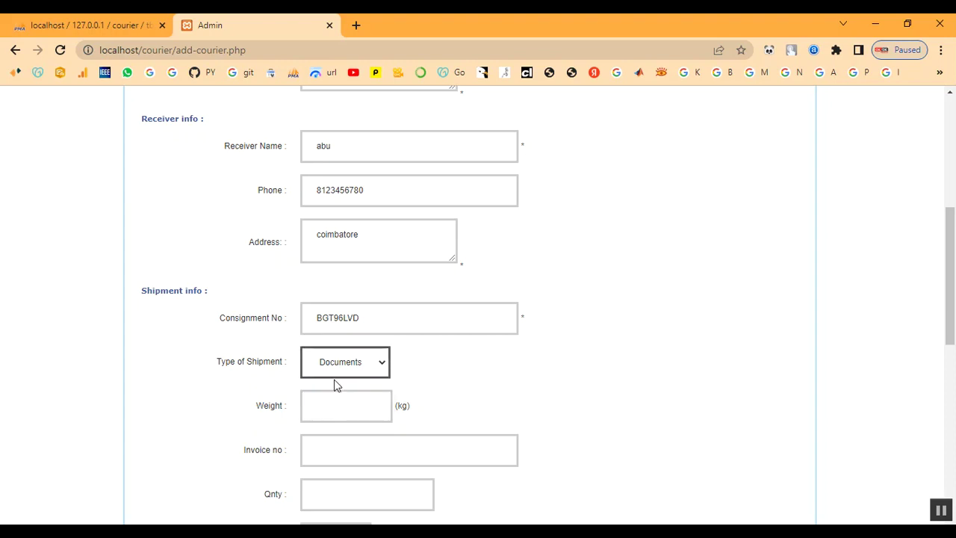
pyautogui.click(341, 410)
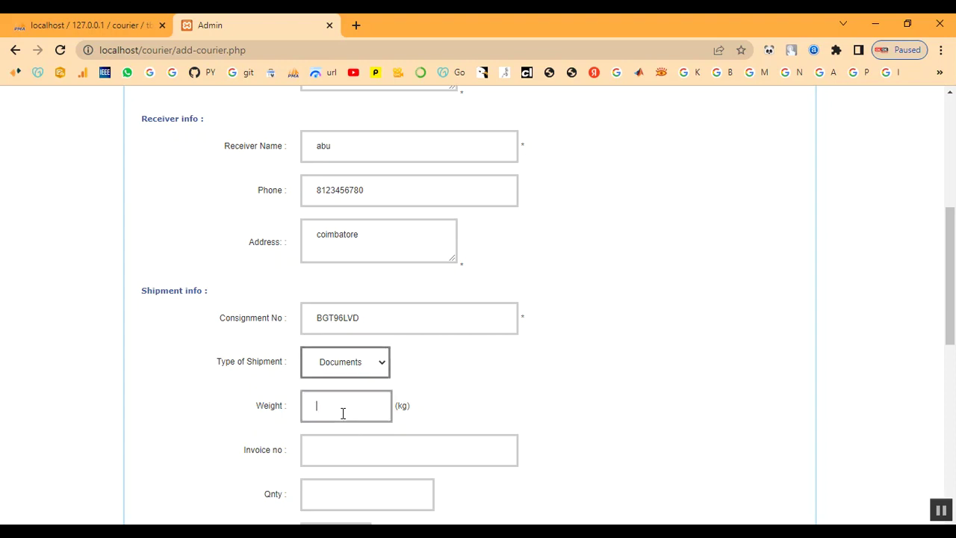
pyautogui.write('1')
pyautogui.scroll(-1, 387, 432)
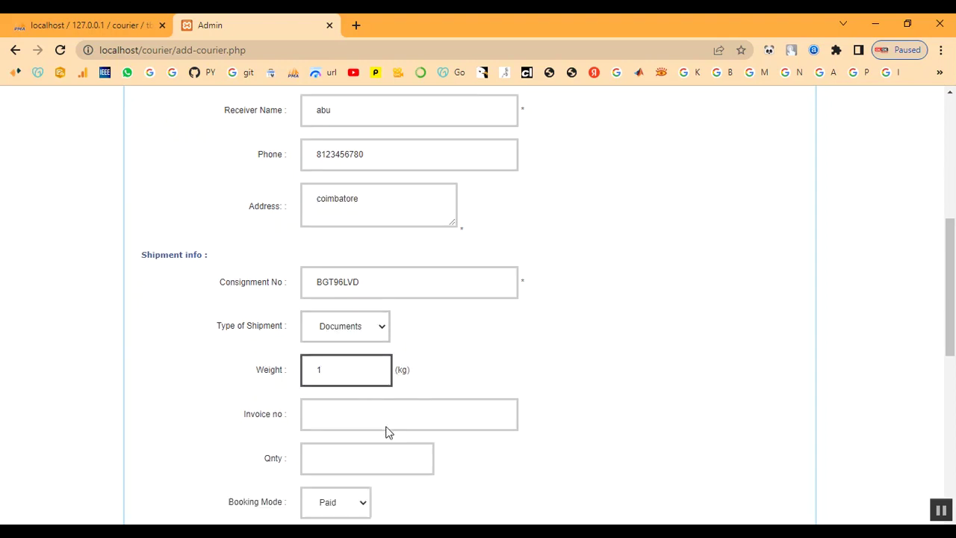
pyautogui.scroll(-1, 388, 432)
# Step: Enter the shipment's invoice number and a quantity of 1
pyautogui.click(332, 388)
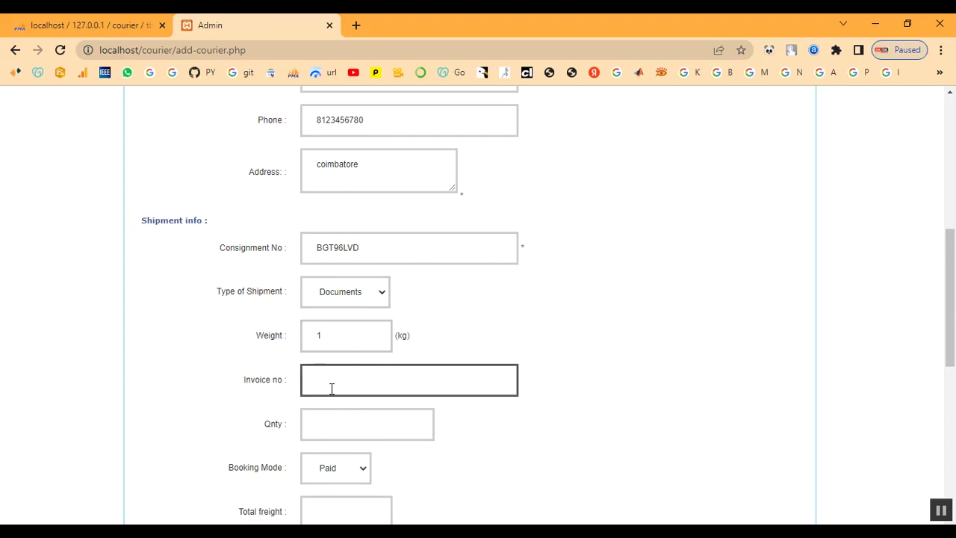
pyautogui.write('456')
pyautogui.click(334, 423)
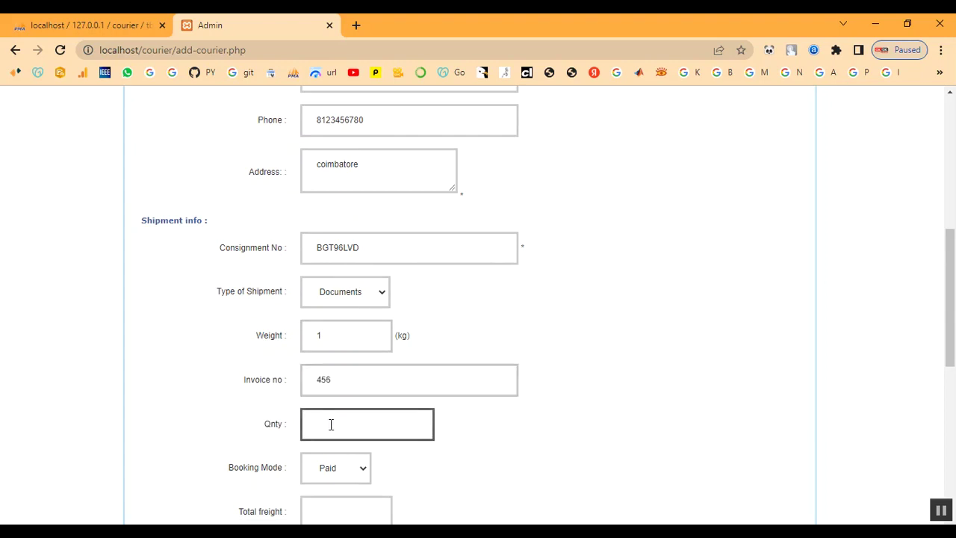
pyautogui.write('1')
pyautogui.scroll(-1, 169, 293)
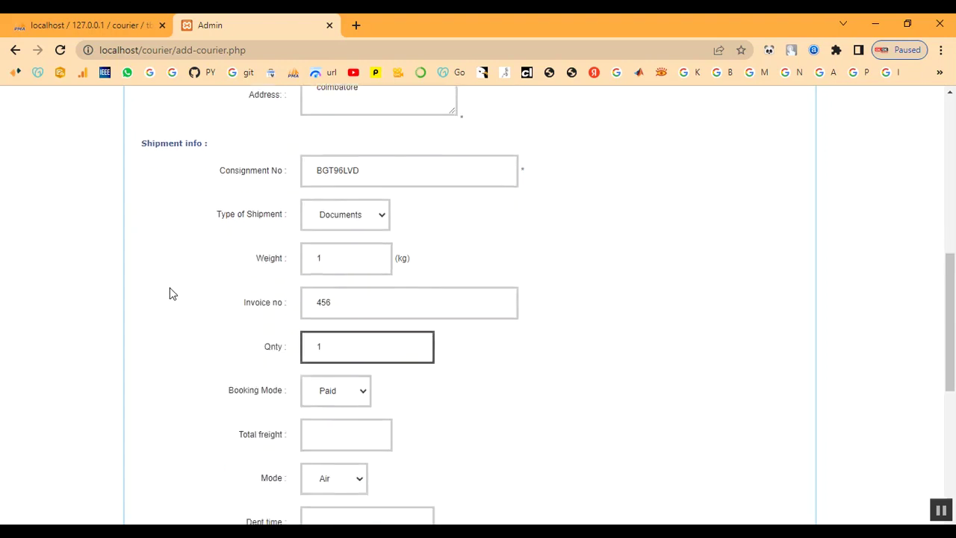
pyautogui.scroll(-1, 169, 294)
# Step: Keep Paid booking mode, set total freight to 1 and transport mode to Train
pyautogui.click(337, 329)
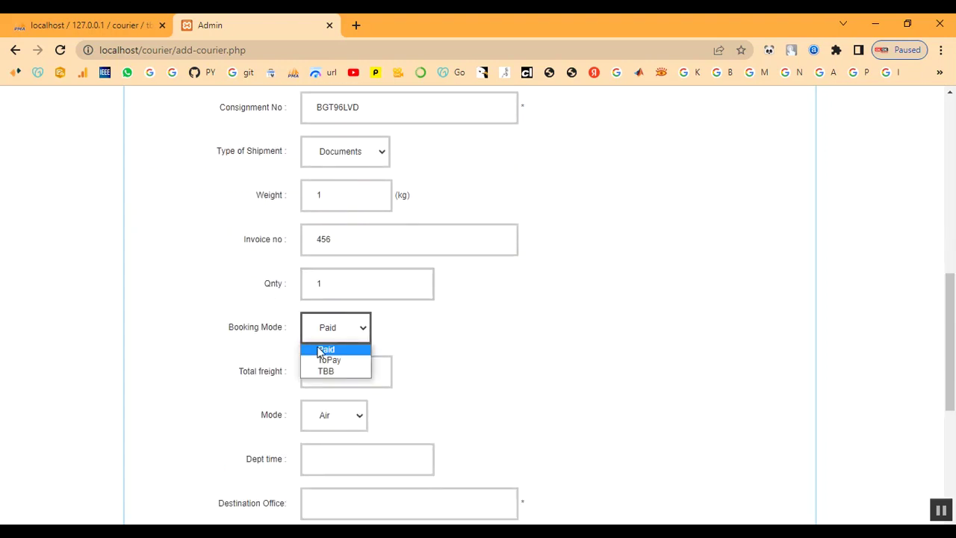
pyautogui.click(319, 349)
pyautogui.scroll(-1, 344, 368)
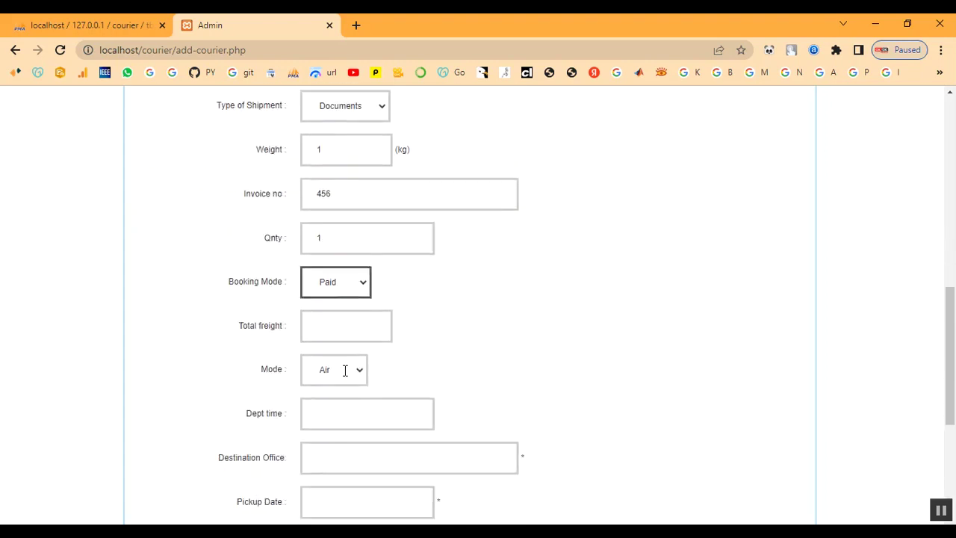
pyautogui.scroll(-1, 345, 370)
pyautogui.click(330, 305)
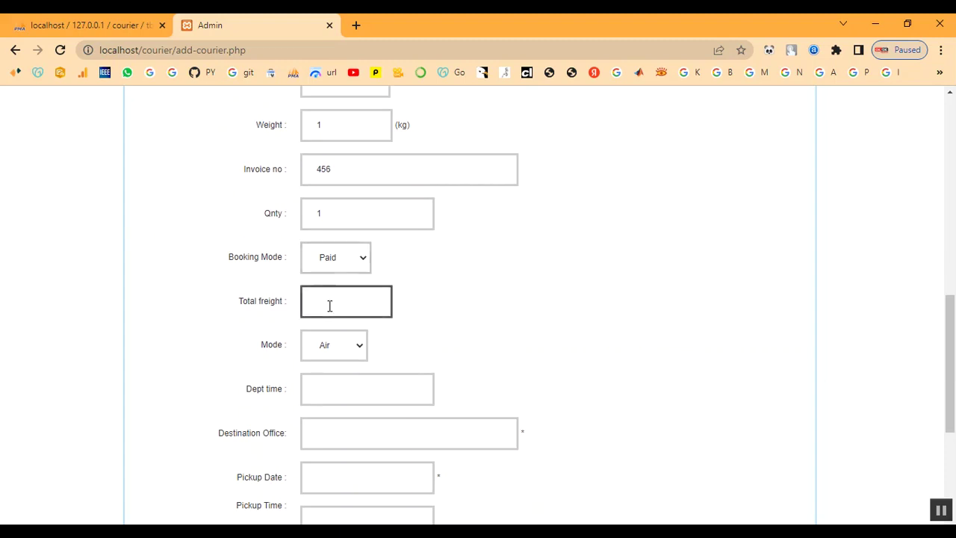
pyautogui.write('1')
pyautogui.click(346, 348)
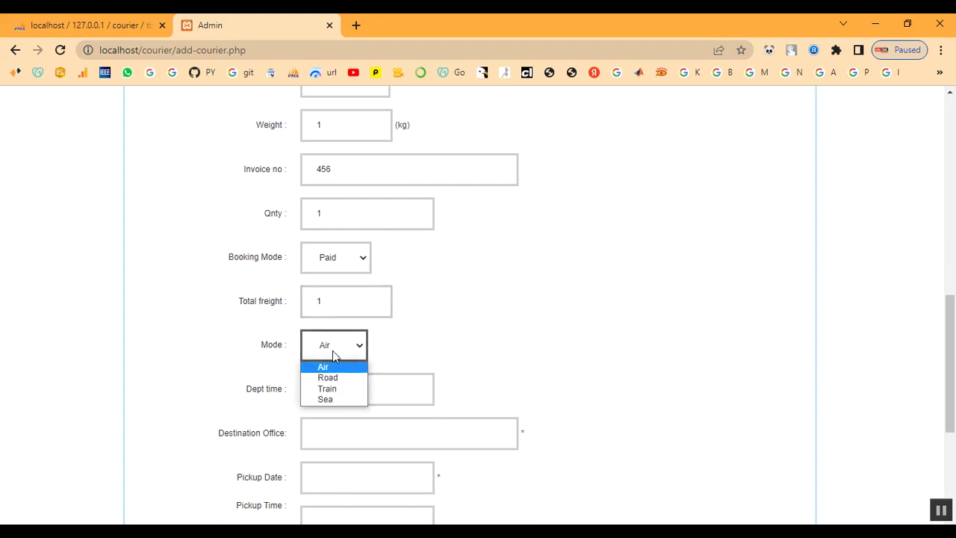
pyautogui.click(329, 389)
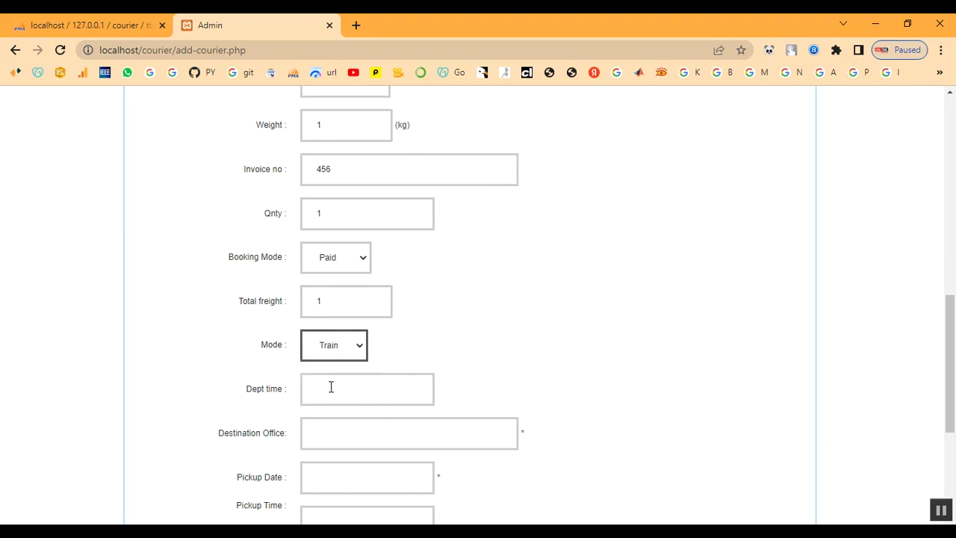
pyautogui.scroll(-1, 382, 364)
# Step: Set departure time to 10.00am and destination office to coimbatore
pyautogui.click(322, 320)
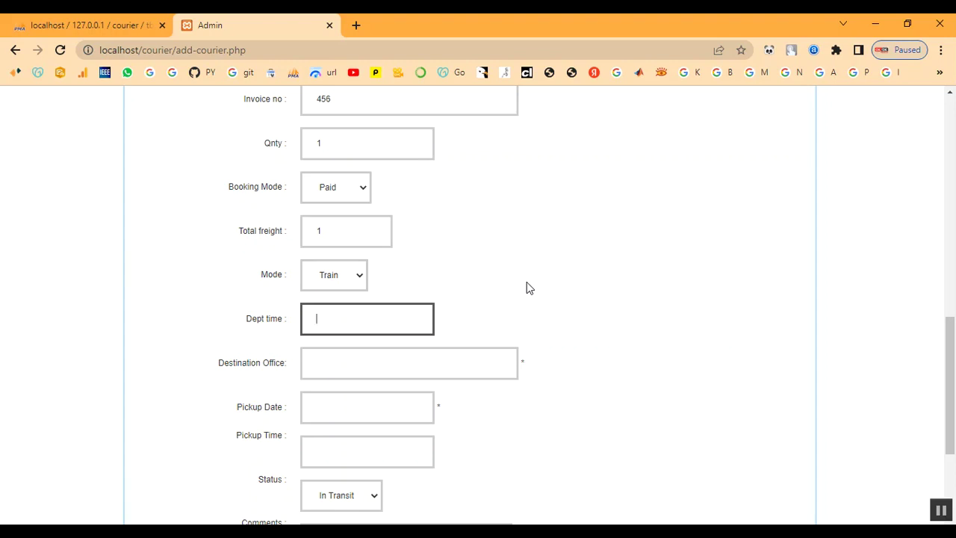
pyautogui.write('10.')
pyautogui.write('00am')
pyautogui.click(385, 363)
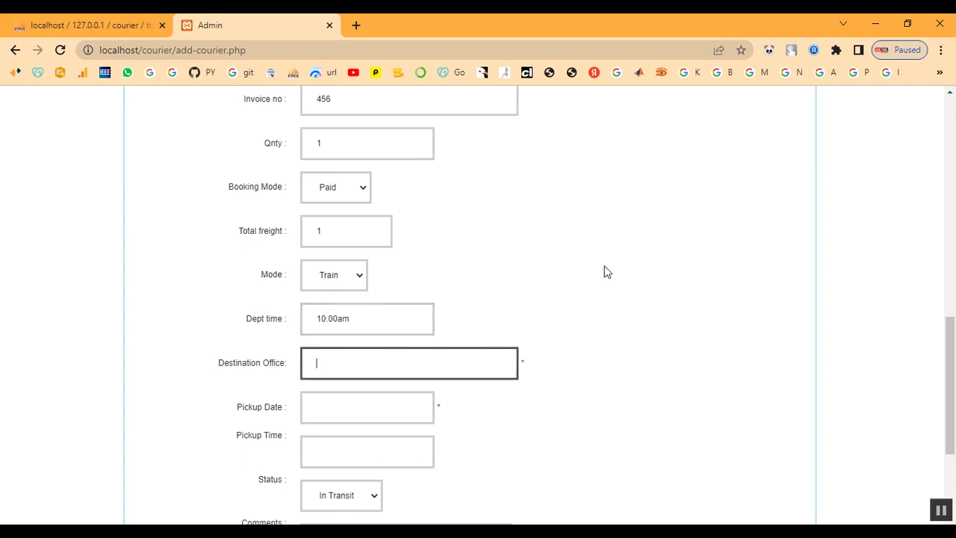
pyautogui.write('coimbatore')
pyautogui.press('Tab')
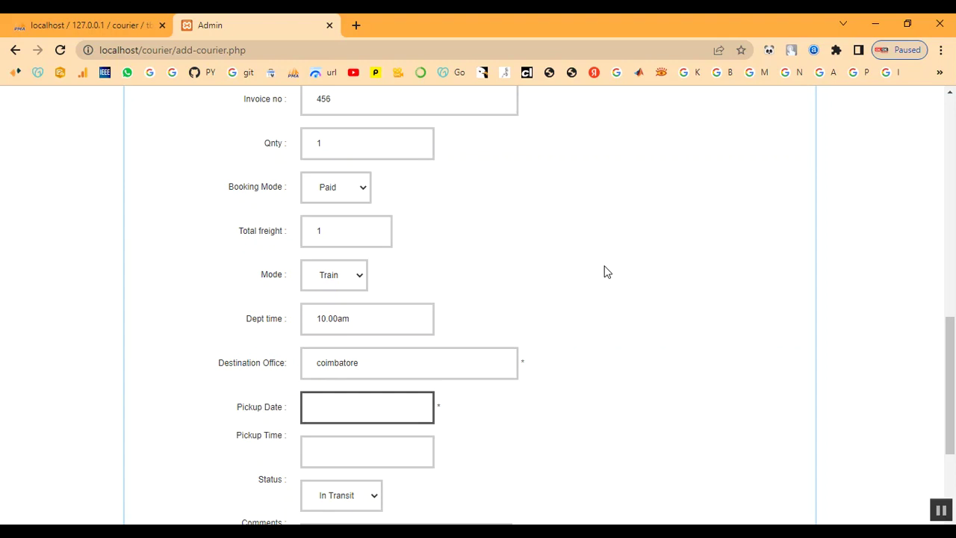
pyautogui.click(337, 411)
pyautogui.scroll(-3, 337, 413)
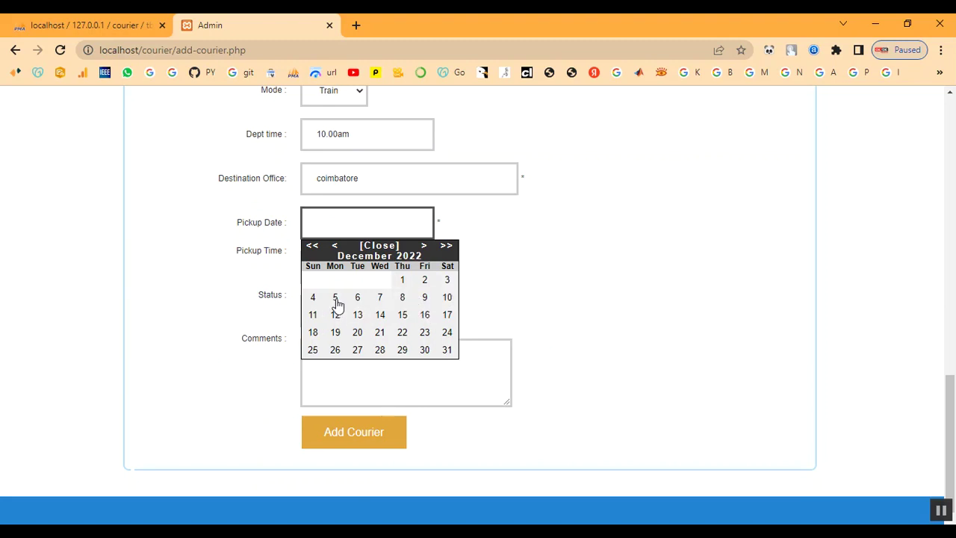
# Step: Pick 04/12/2022 as the pickup date and keep the status In Transit
pyautogui.click(310, 303)
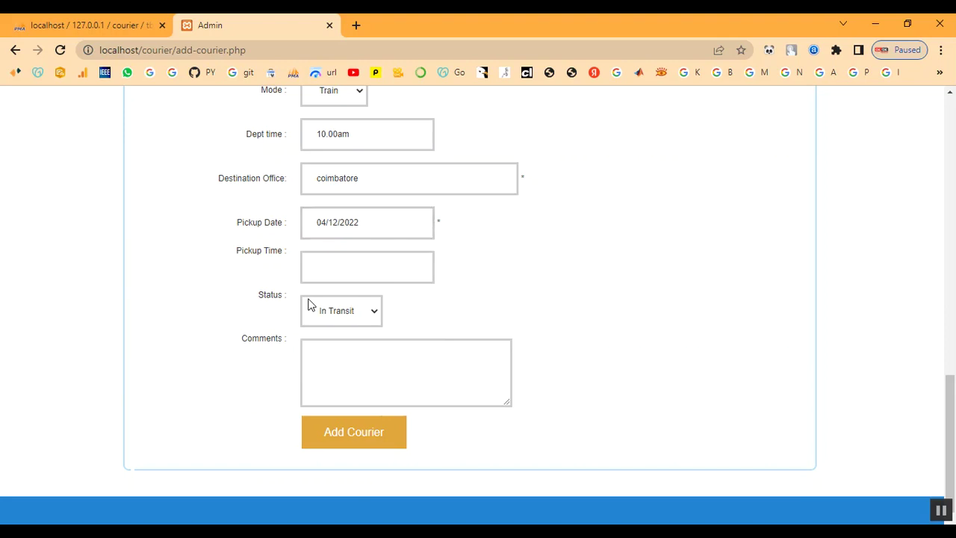
pyautogui.click(330, 270)
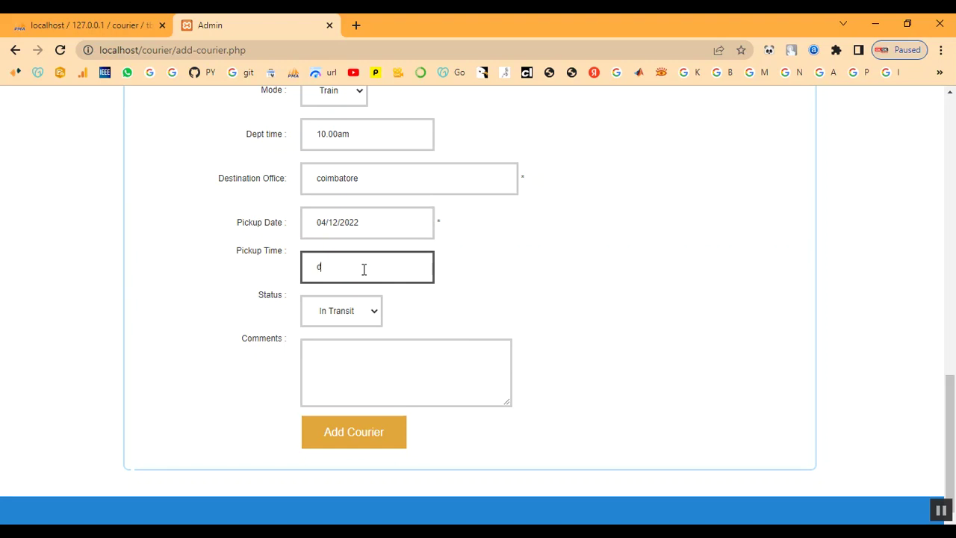
pyautogui.press('BackSpace')
pyautogui.click(355, 310)
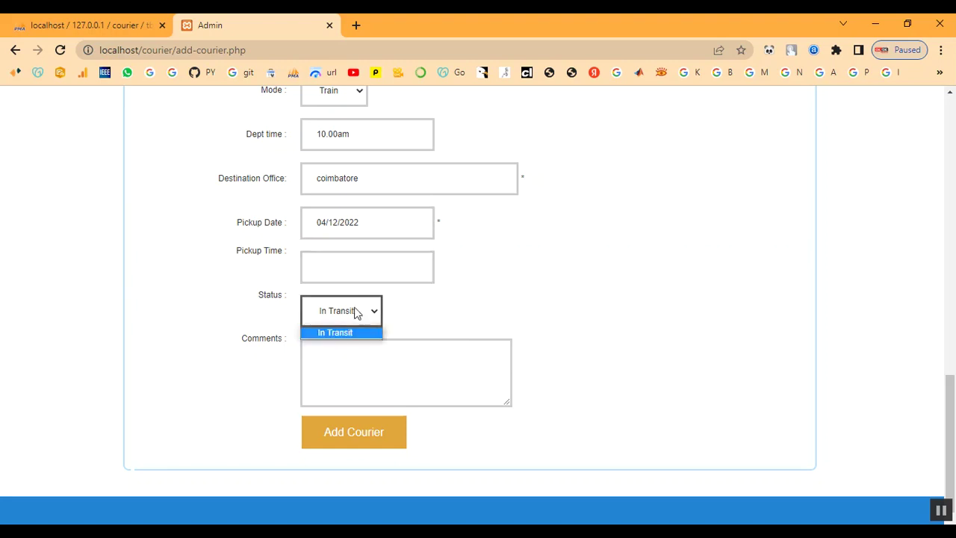
pyautogui.click(347, 332)
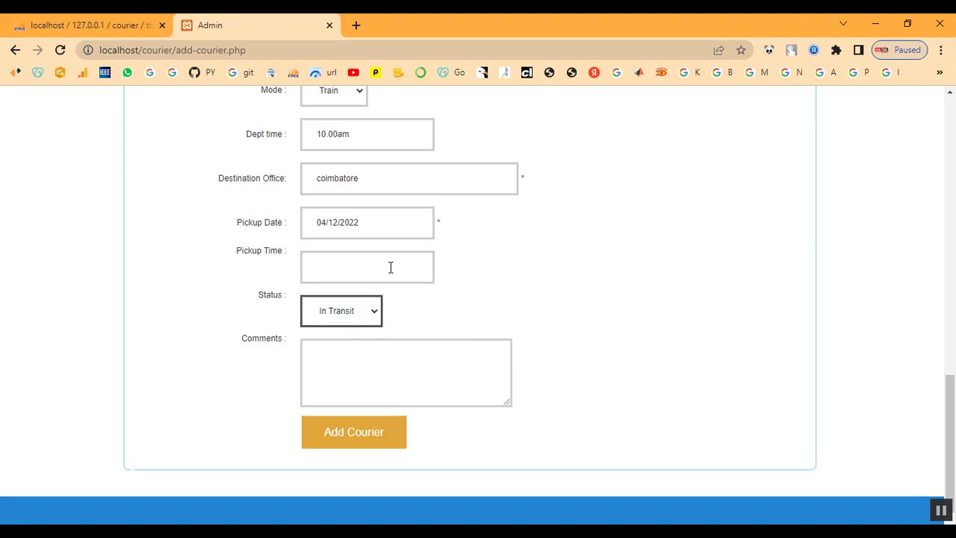
# Step: Change the pickup date to 05/12/2022 and enter pickup time 10.00am
pyautogui.click(387, 227)
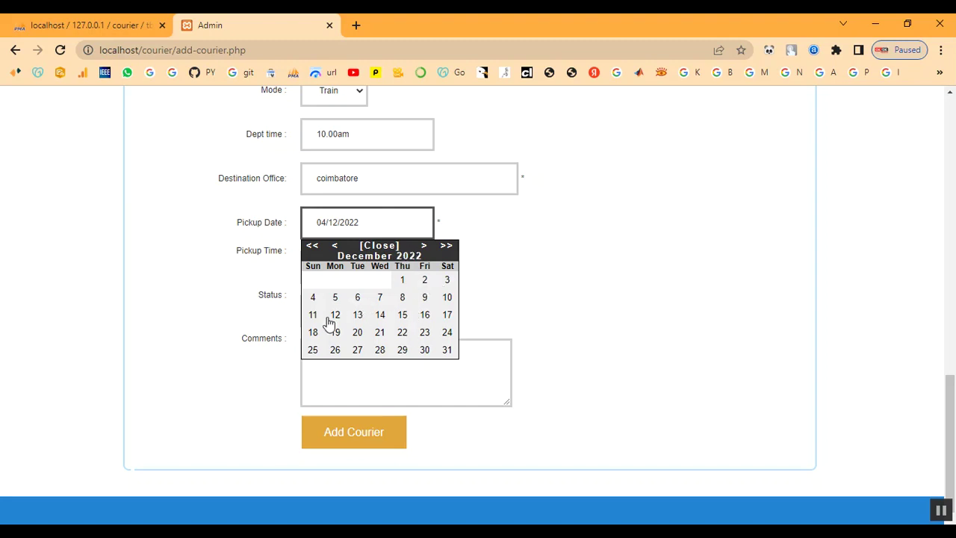
pyautogui.click(343, 298)
pyautogui.click(336, 265)
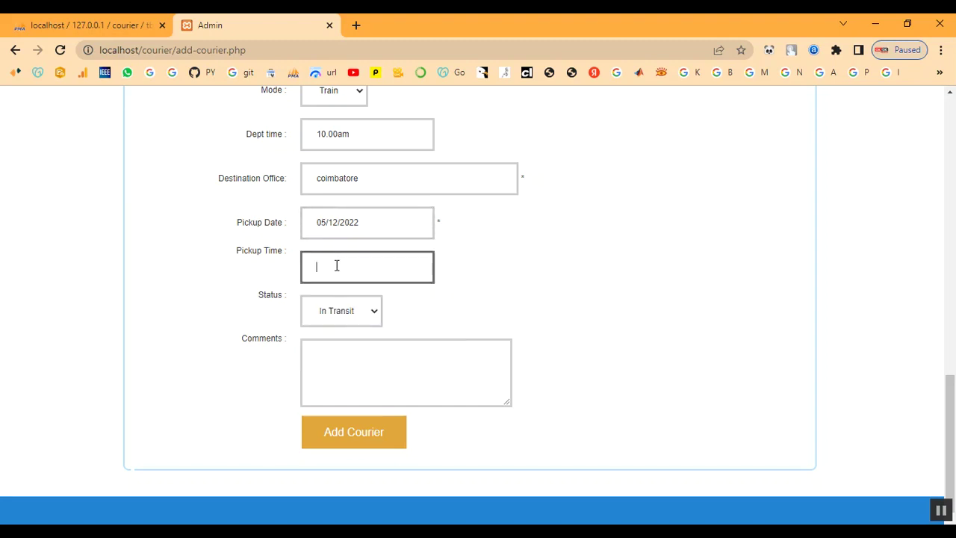
pyautogui.write('10')
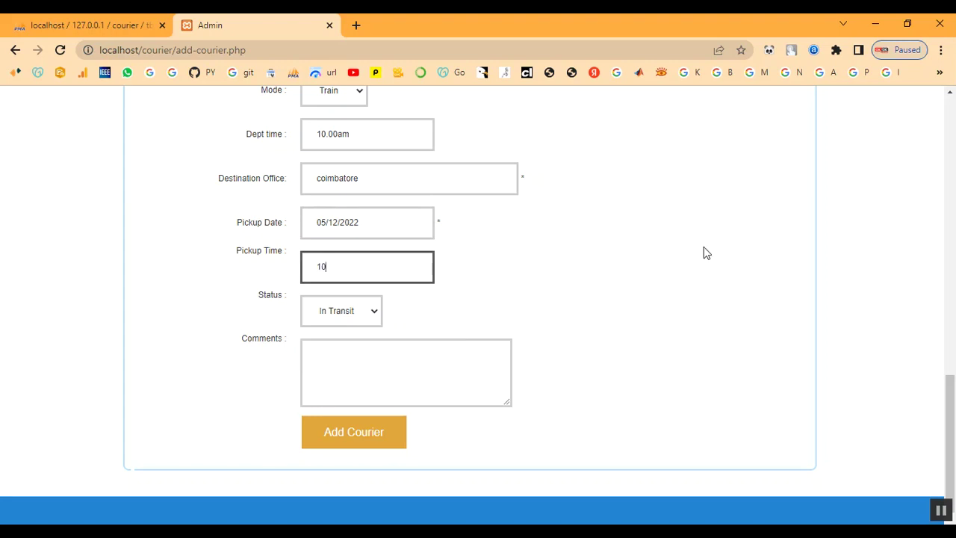
pyautogui.write('.amm')
pyautogui.press('BackSpace')
pyautogui.write('00am')
pyautogui.click(335, 357)
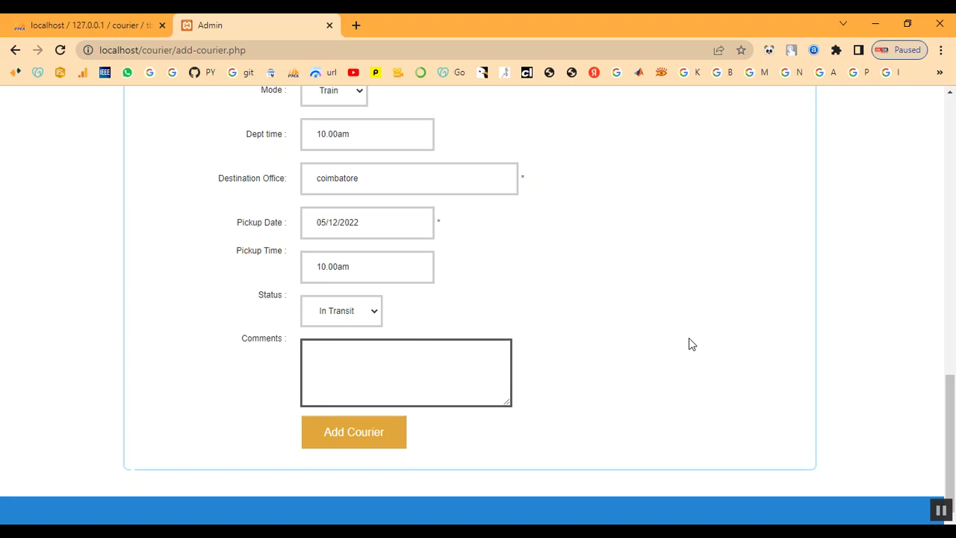
# Step: Write 'Your Parcel Reached Sucessfully' as the shipment's comment
pyautogui.write('Your Parcel Reached S')
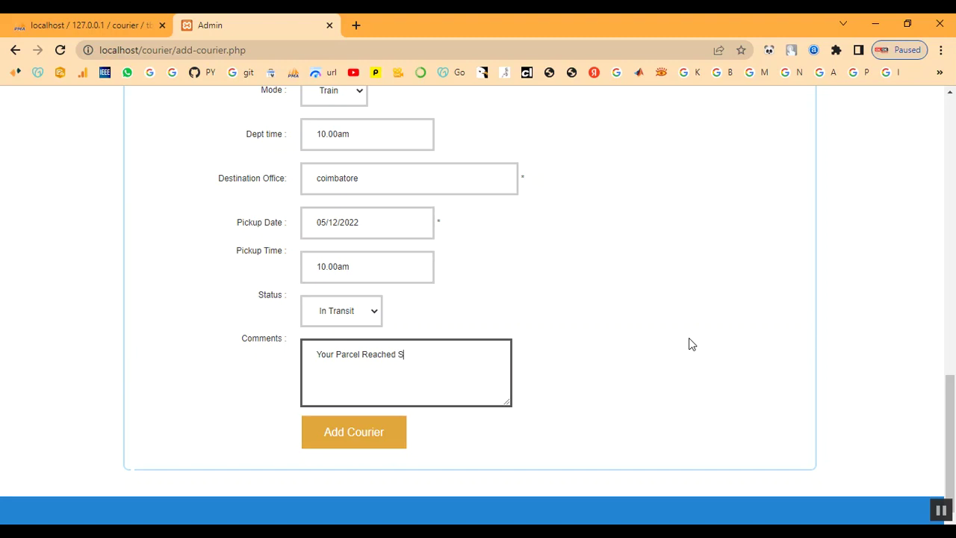
pyautogui.write('ucessfully')
# Step: Submit the new courier and check BGT96LVD appears In Transit in the Update Shipment list
pyautogui.click(391, 440)
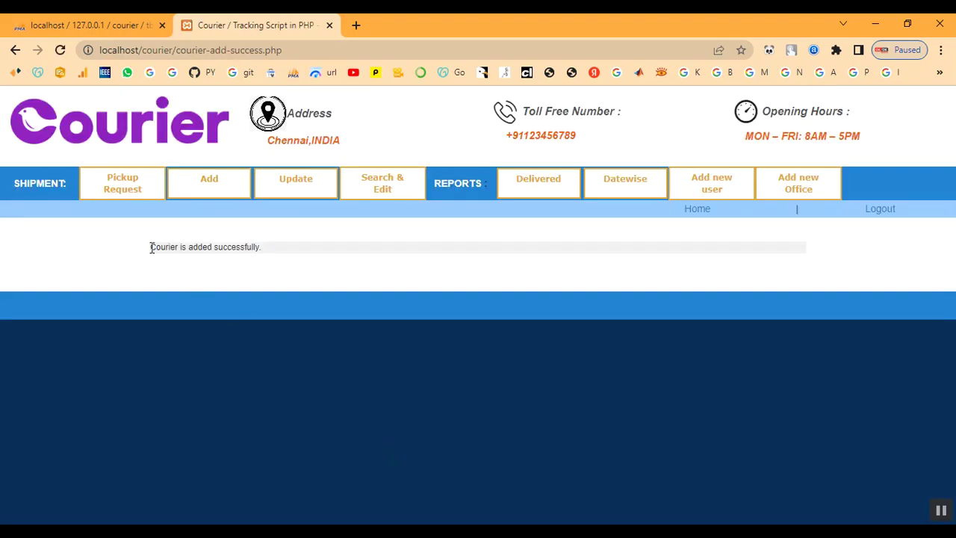
pyautogui.moveTo(152, 247); pyautogui.dragTo(277, 256)
pyautogui.click(267, 274)
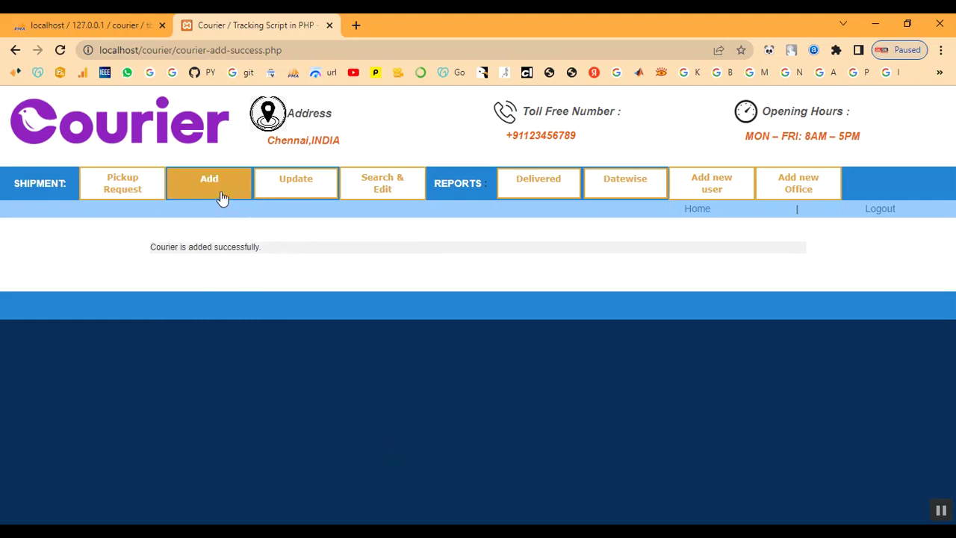
pyautogui.click(307, 184)
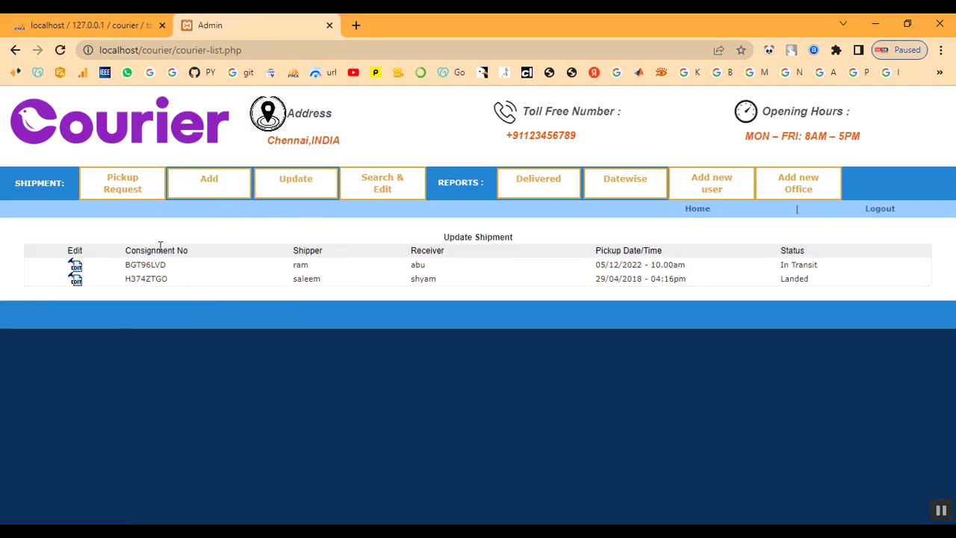
pyautogui.moveTo(290, 269); pyautogui.dragTo(776, 301)
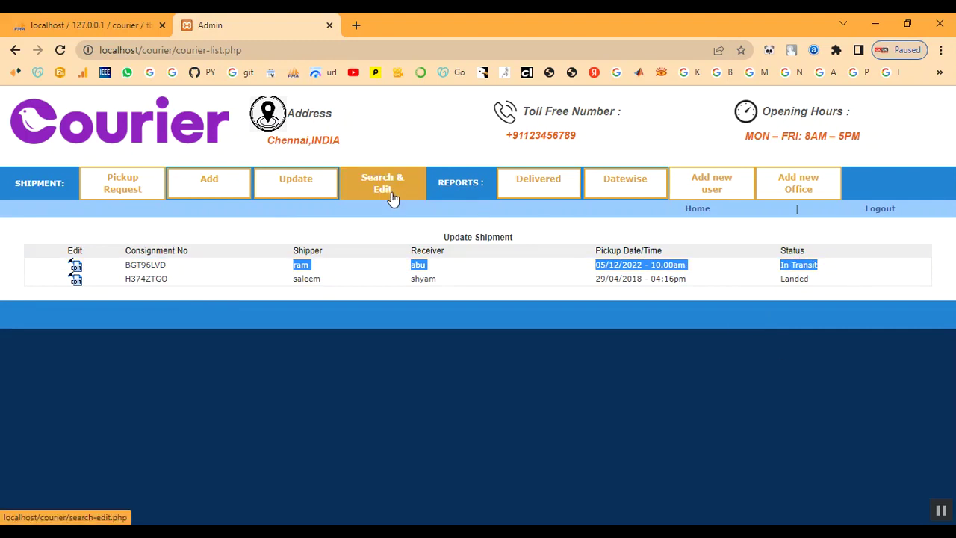
# Step: Open BGT96LVD's update-status form and review its heading and existing comment
pyautogui.click(74, 269)
pyautogui.scroll(-3, 282, 306)
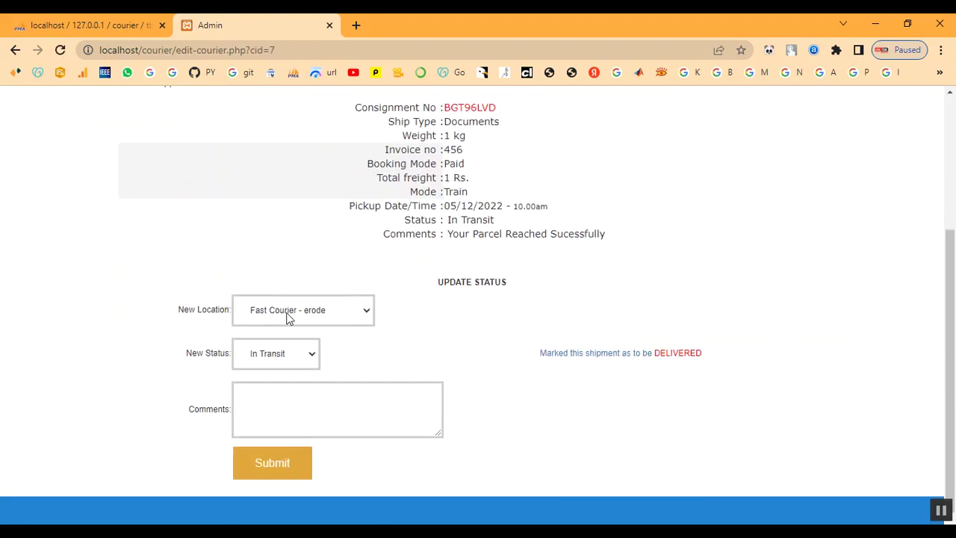
pyautogui.click(326, 316)
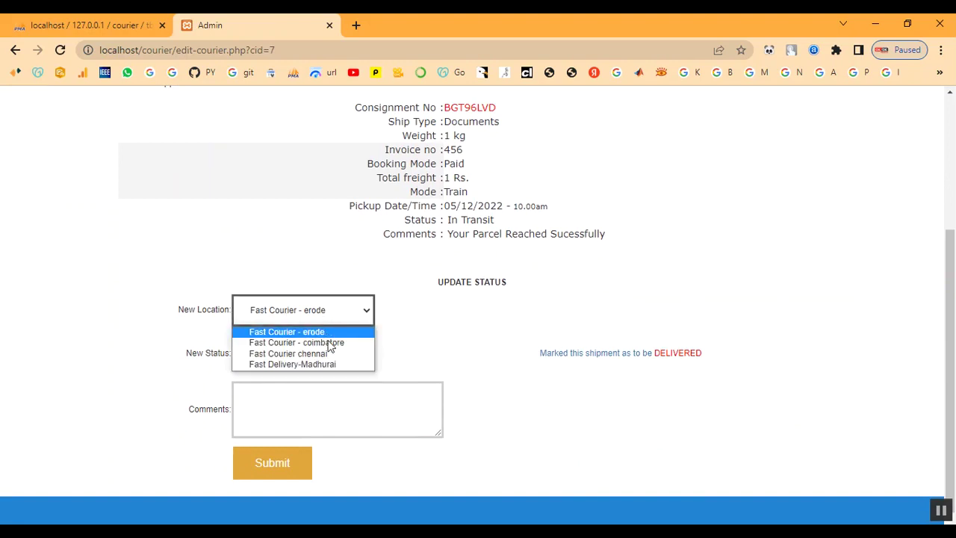
pyautogui.moveTo(446, 285); pyautogui.dragTo(524, 282)
pyautogui.click(525, 282)
pyautogui.moveTo(447, 234); pyautogui.dragTo(653, 239)
pyautogui.click(515, 296)
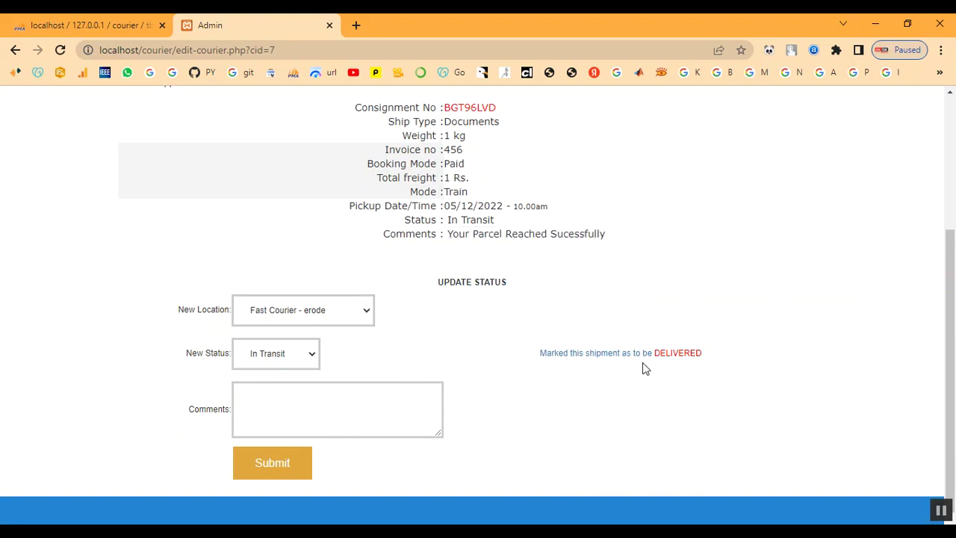
# Step: Set new location Fast Courier chennai, status Landed, comment 'landed', and submit
pyautogui.click(294, 312)
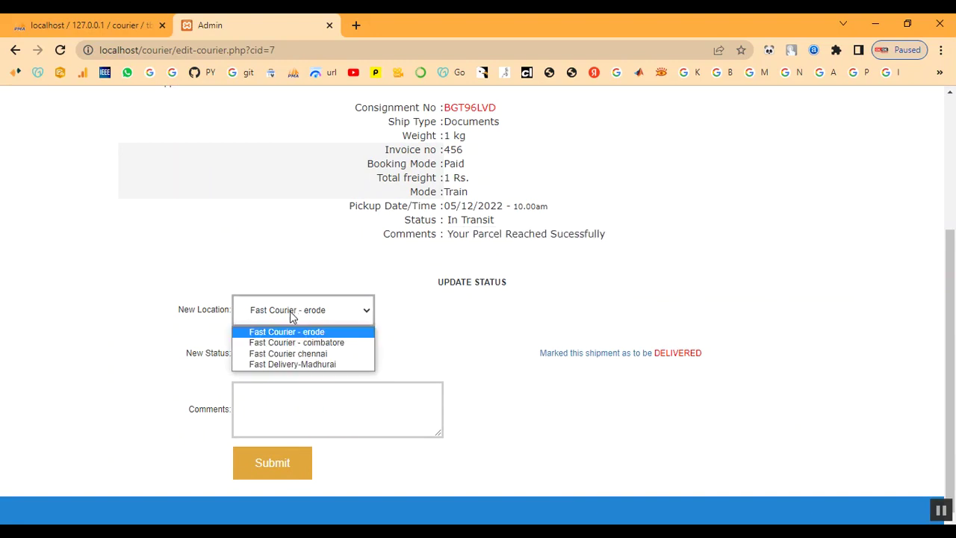
pyautogui.click(289, 354)
pyautogui.click(288, 357)
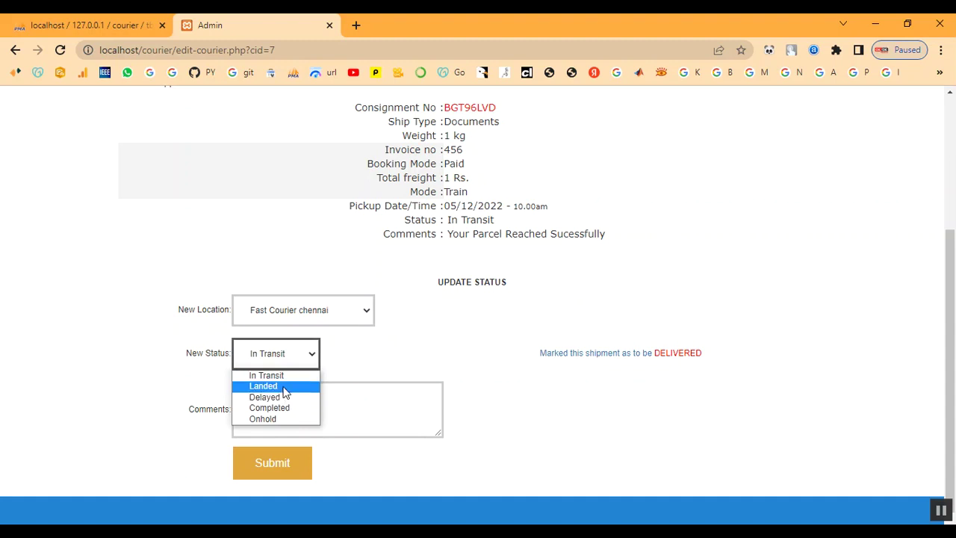
pyautogui.click(284, 387)
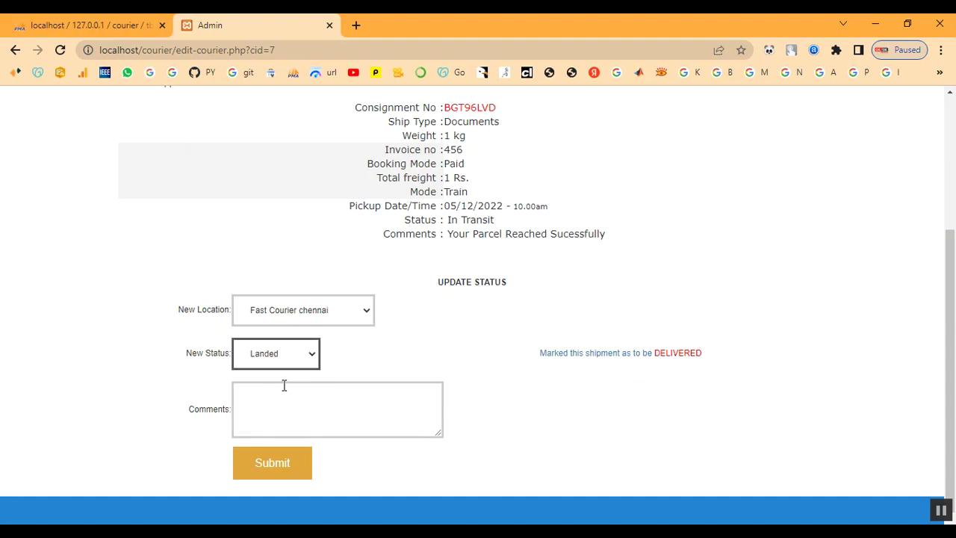
pyautogui.click(277, 401)
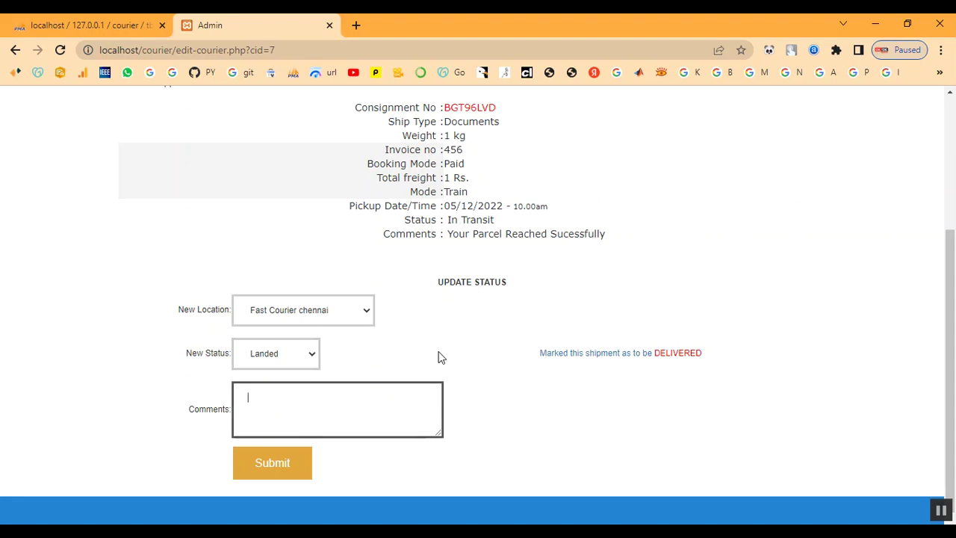
pyautogui.write('landed')
pyautogui.click(286, 471)
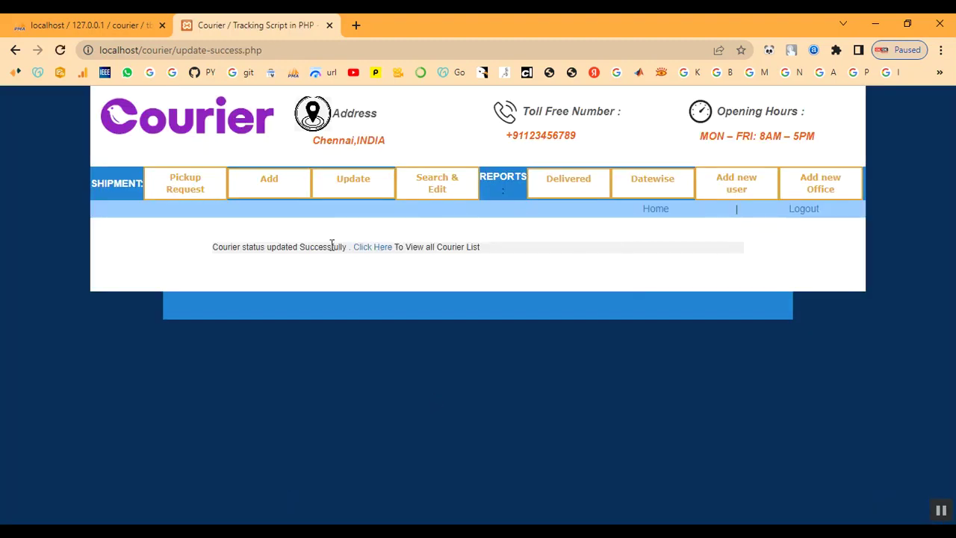
# Step: Return to the Update Shipment list and confirm BGT96LVD now shows Landed
pyautogui.moveTo(210, 248); pyautogui.dragTo(528, 252)
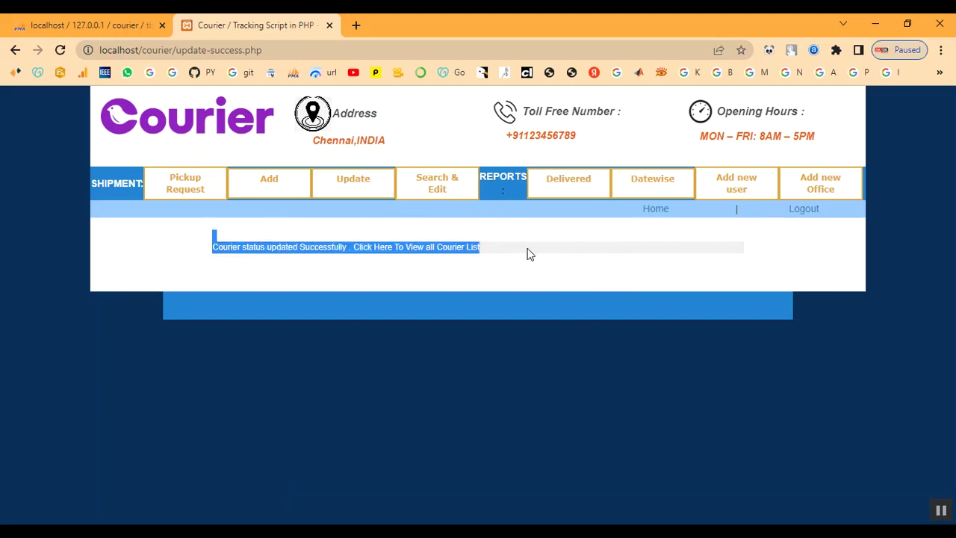
pyautogui.click(527, 251)
pyautogui.click(352, 183)
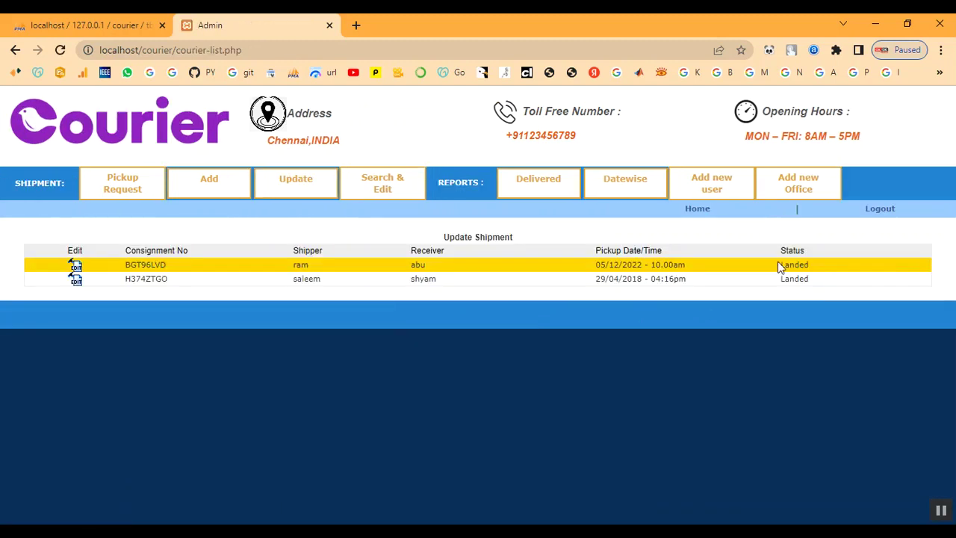
pyautogui.moveTo(782, 264); pyautogui.dragTo(822, 265)
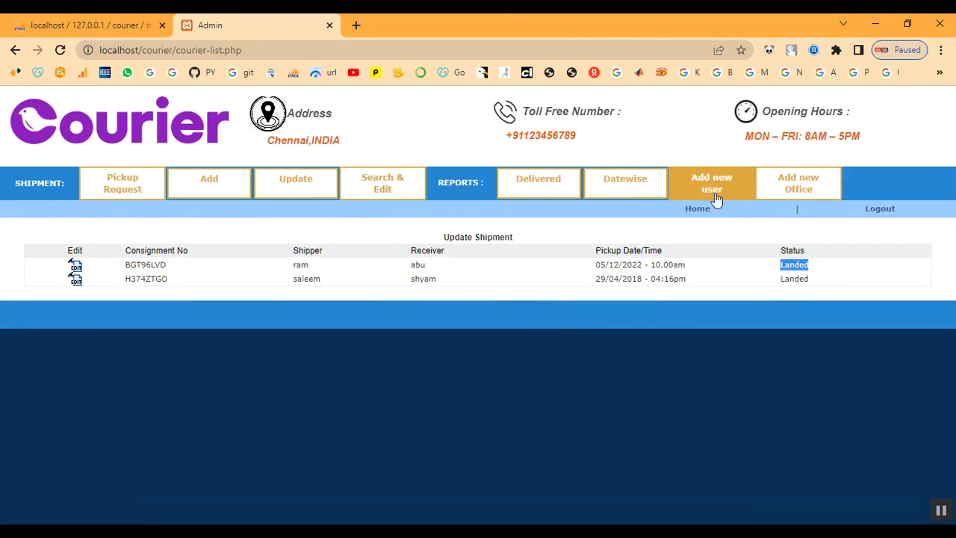
# Step: Log out, then log back in with the admin username and password for the Fast Courier chennai office
pyautogui.click(885, 210)
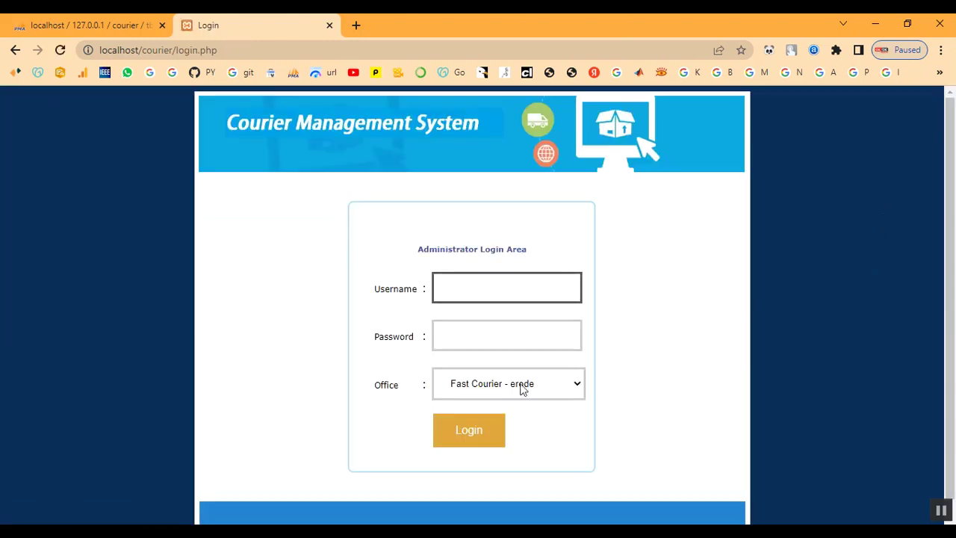
pyautogui.click(486, 291)
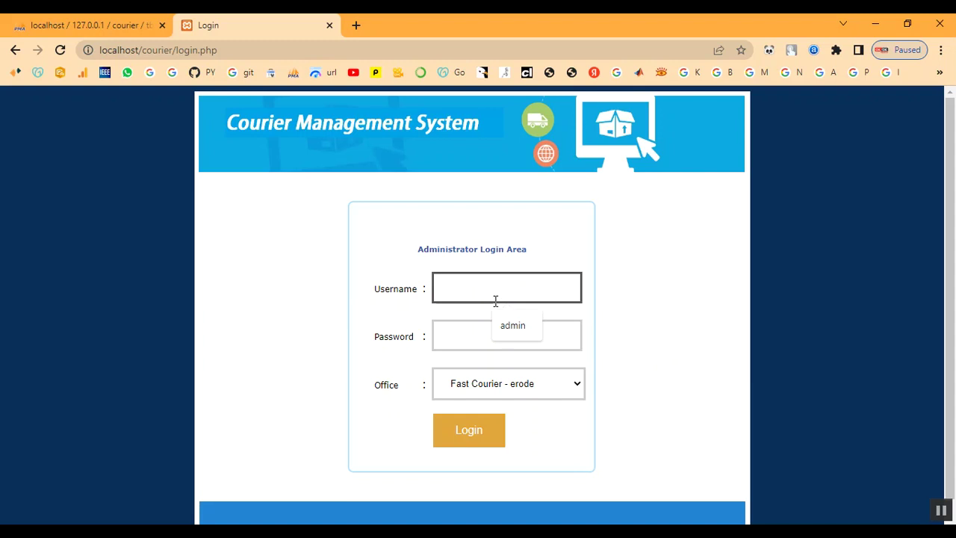
pyautogui.write('admin')
pyautogui.press('Tab')
pyautogui.write('ad')
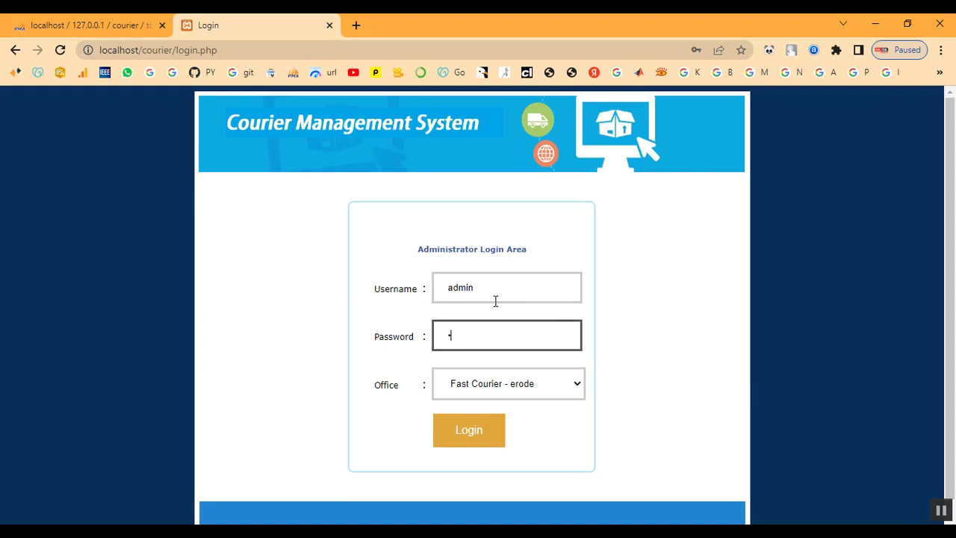
pyautogui.write('min')
pyautogui.click(495, 384)
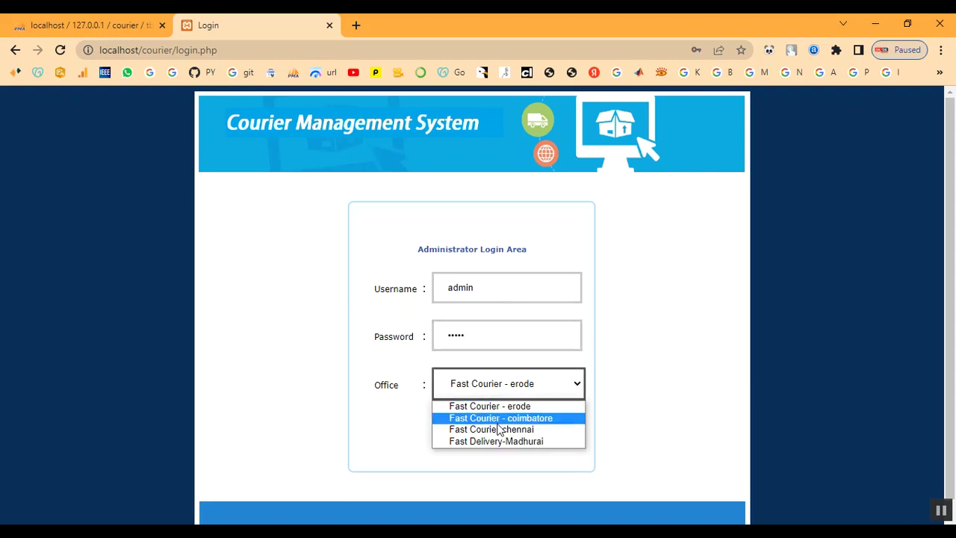
pyautogui.click(499, 431)
pyautogui.click(496, 437)
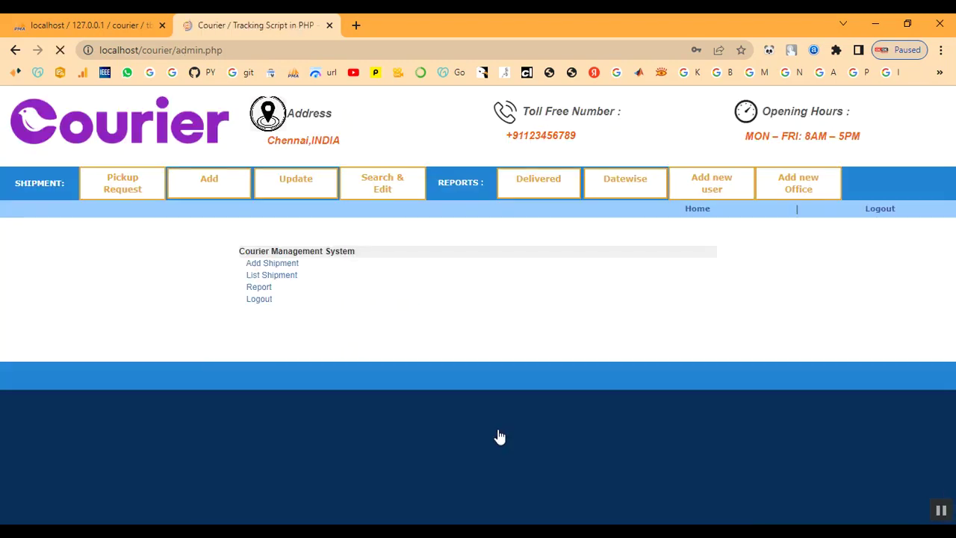
# Step: Open shipment BGT96LVD for editing from the update shipments list
pyautogui.click(572, 187)
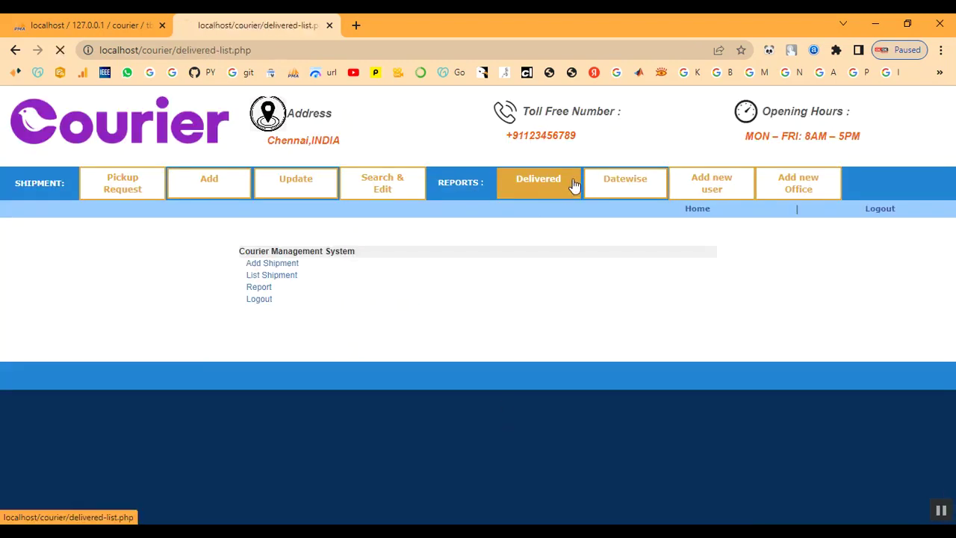
pyautogui.click(285, 180)
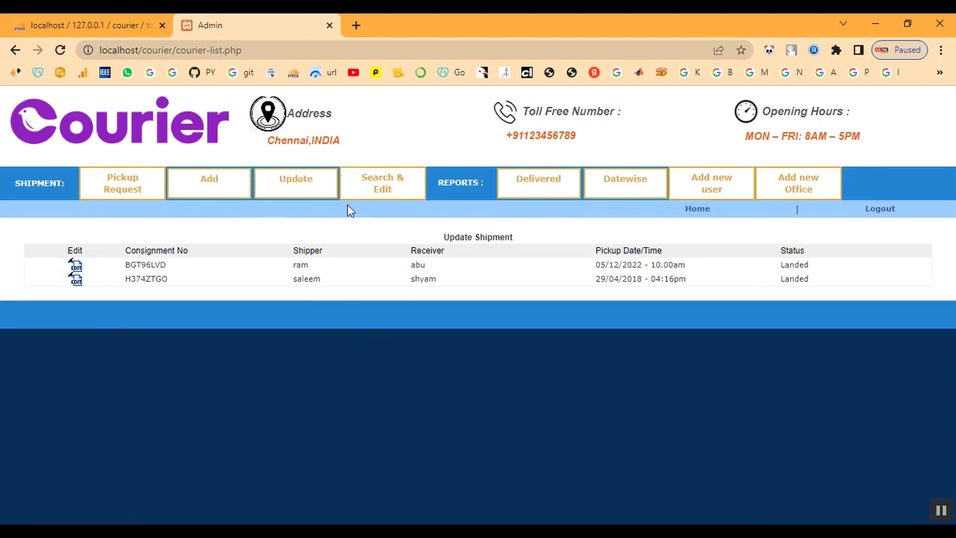
pyautogui.click(76, 267)
pyautogui.scroll(-1, 328, 359)
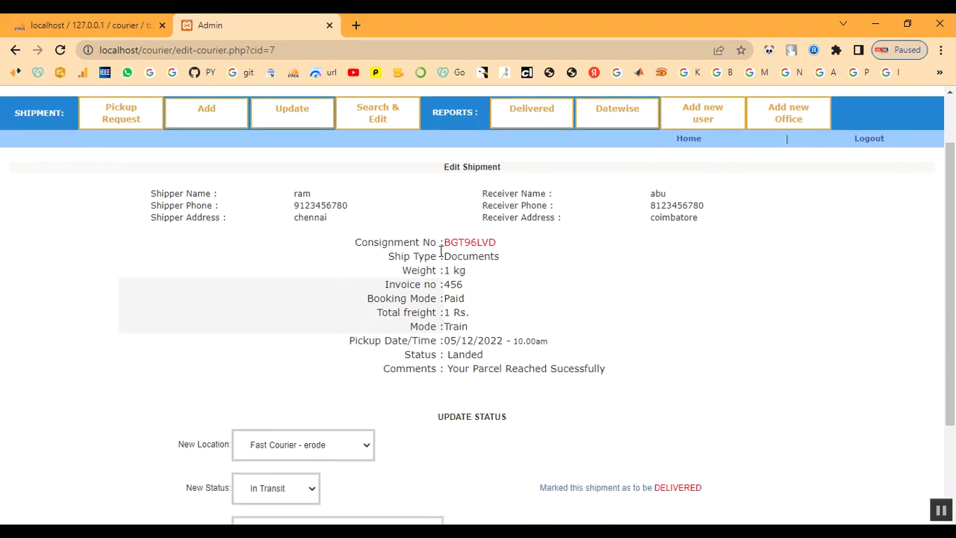
# Step: Copy the consignment number BGT96LVD, then log out of the admin area
pyautogui.moveTo(357, 242); pyautogui.dragTo(526, 252)
pyautogui.click(526, 252)
pyautogui.moveTo(456, 244); pyautogui.dragTo(507, 252)
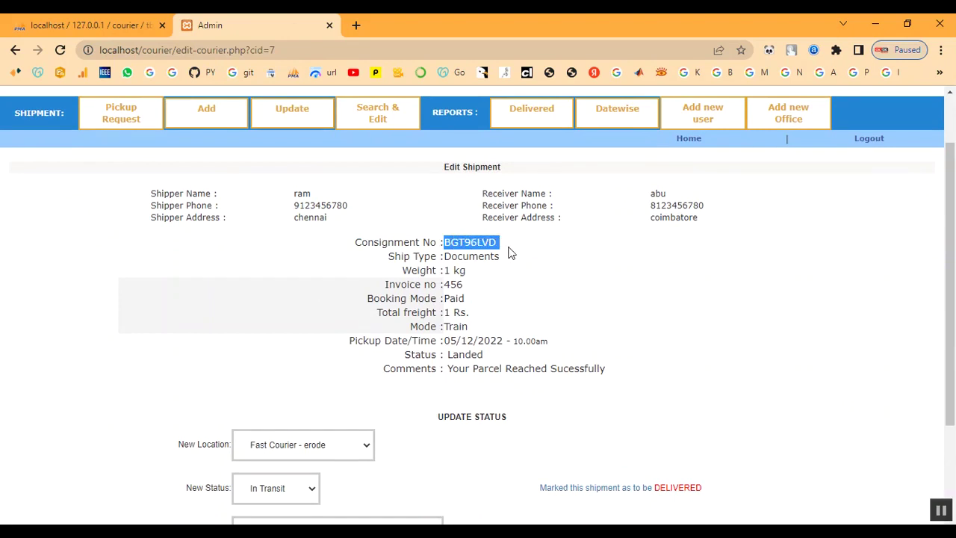
pyautogui.rightClick(491, 244)
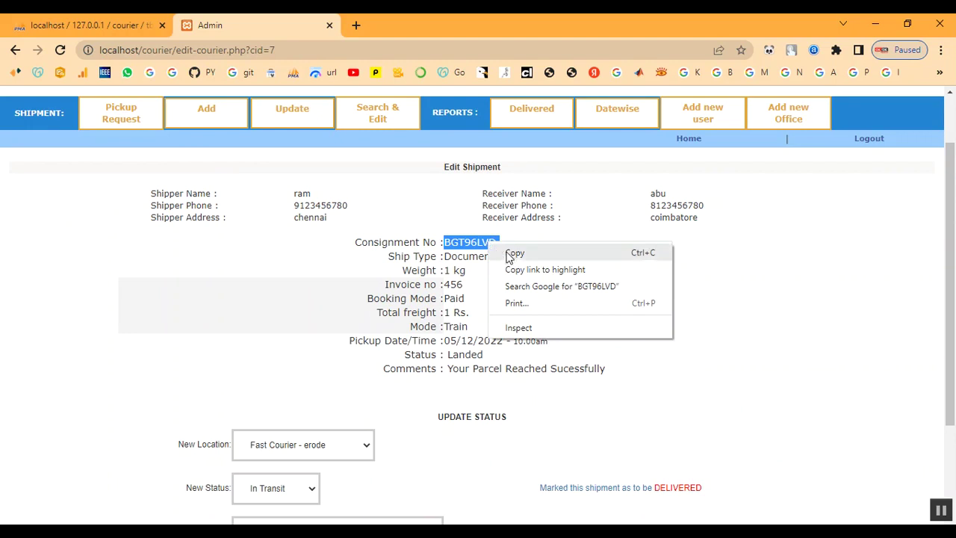
pyautogui.click(511, 253)
pyautogui.scroll(-2, 616, 310)
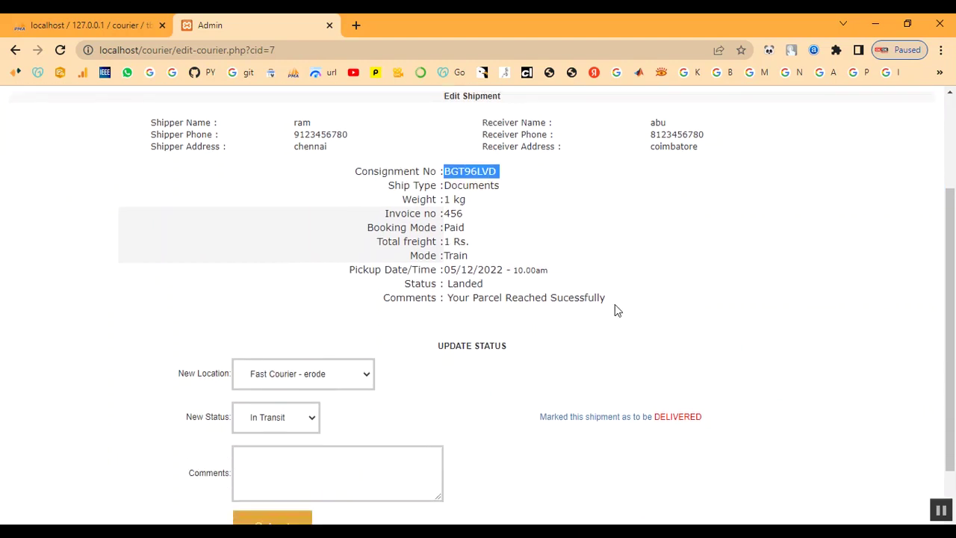
pyautogui.scroll(3, 615, 304)
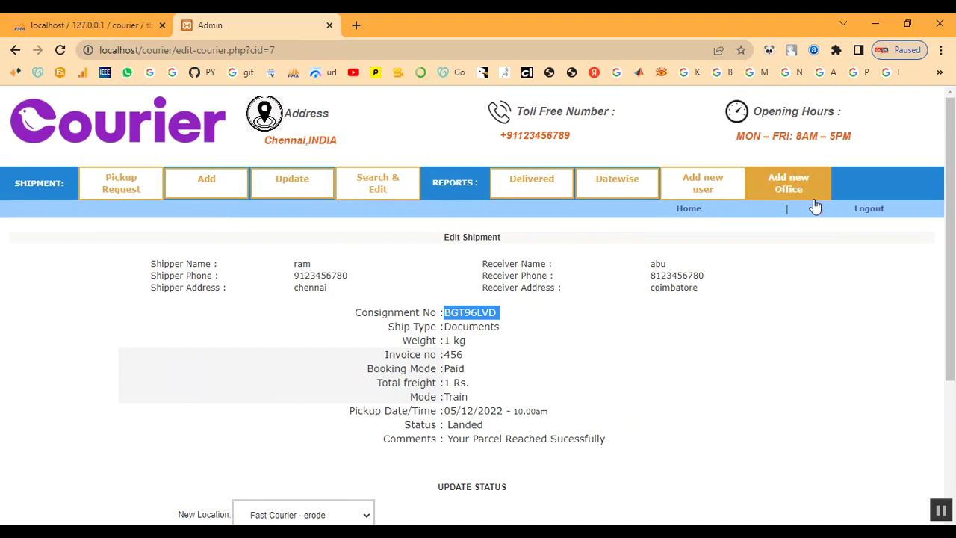
pyautogui.click(874, 211)
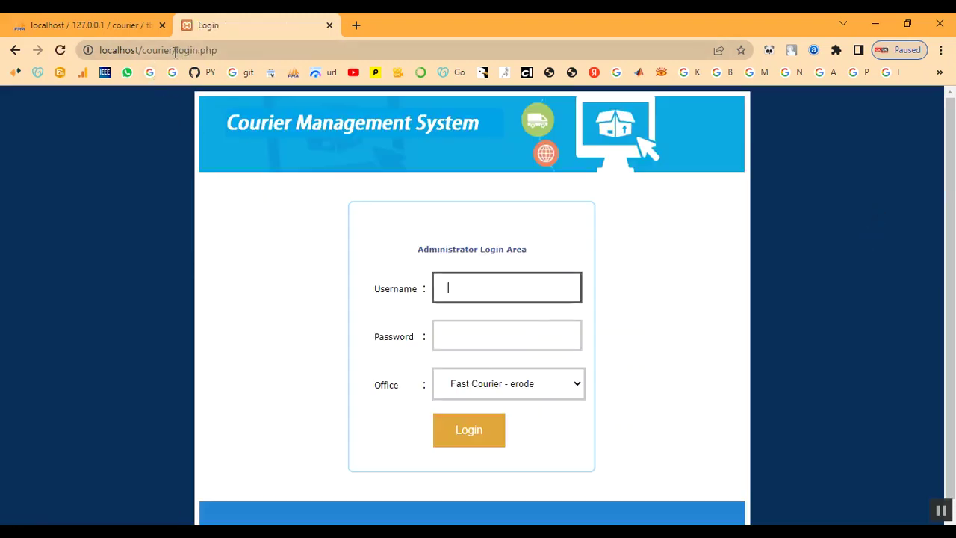
# Step: Load the public home page at localhost/courier/ and open the Status Check tracking form
pyautogui.moveTo(174, 50); pyautogui.dragTo(258, 53)
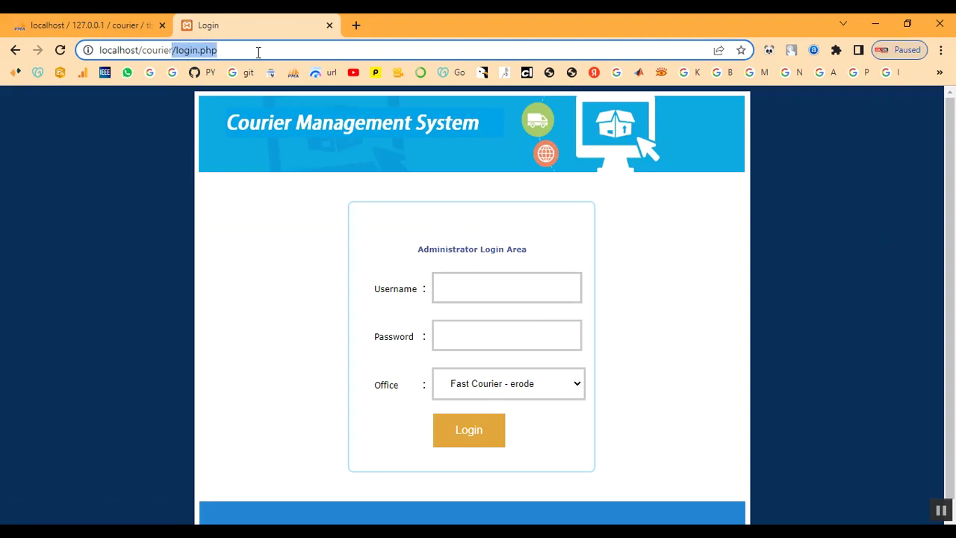
pyautogui.press('BackSpace')
pyautogui.press('Return')
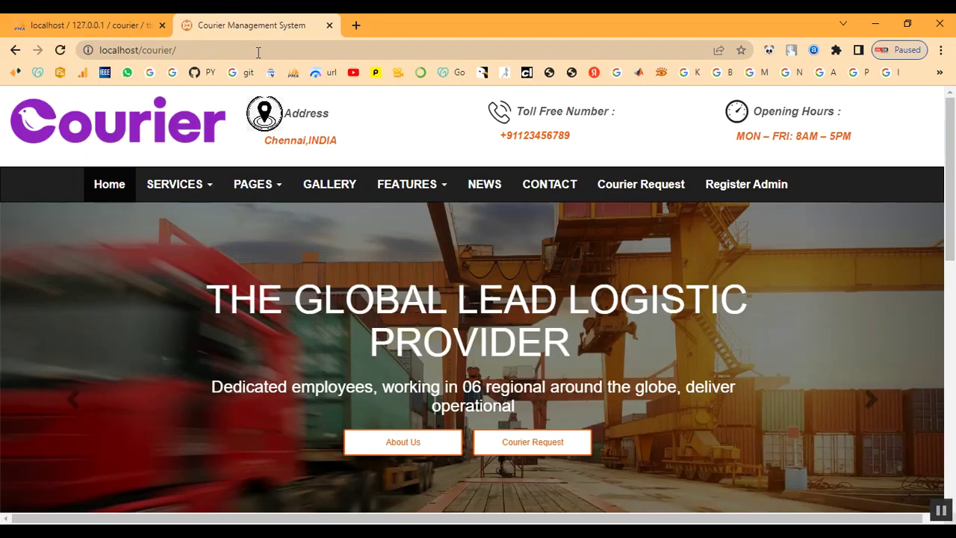
pyautogui.scroll(-4, 702, 213)
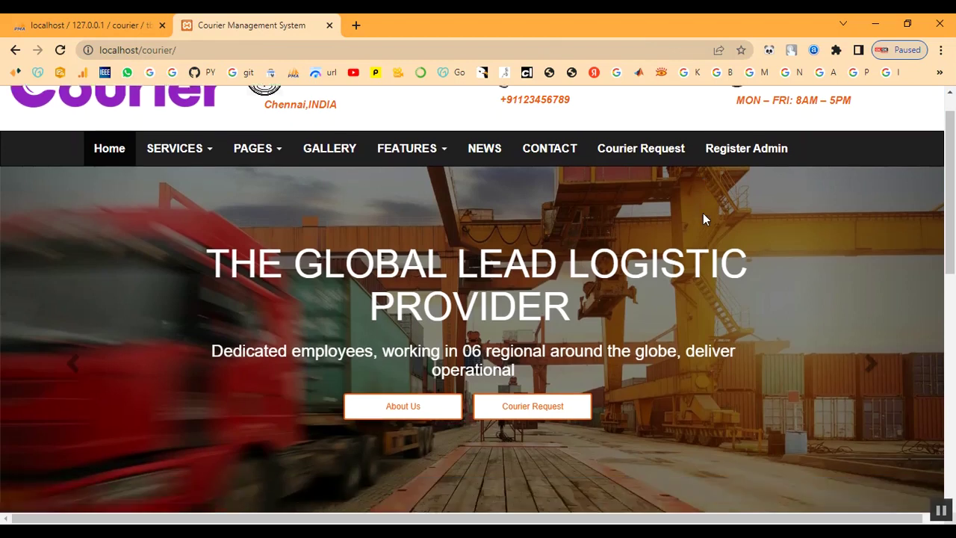
pyautogui.scroll(-4, 703, 212)
pyautogui.scroll(2, 685, 264)
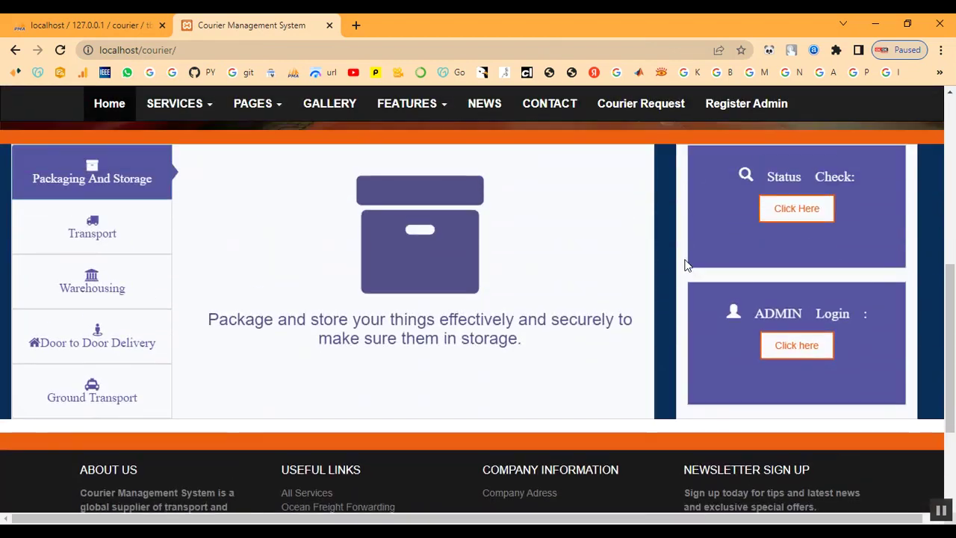
pyautogui.moveTo(763, 170); pyautogui.dragTo(860, 177)
pyautogui.click(797, 214)
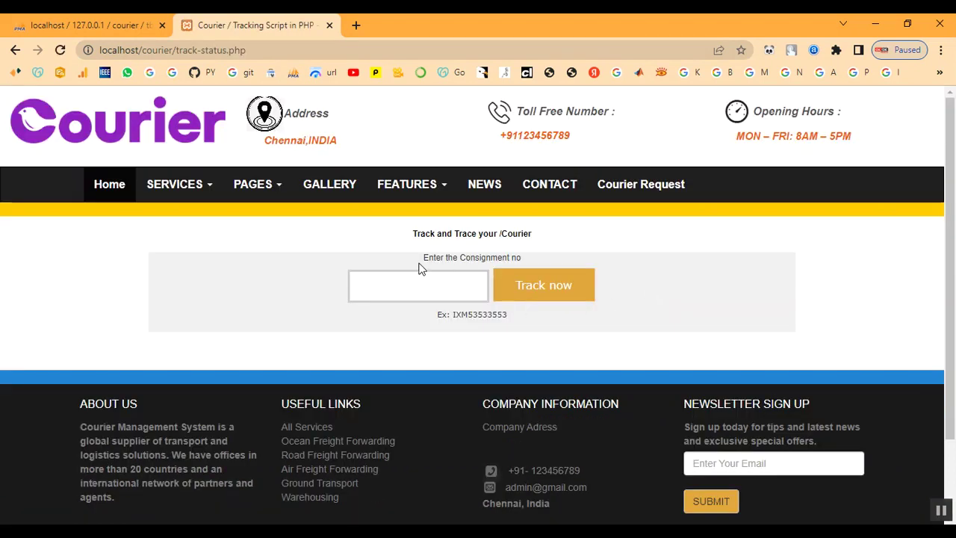
pyautogui.moveTo(421, 261); pyautogui.dragTo(527, 267)
pyautogui.click(554, 263)
pyautogui.moveTo(439, 322); pyautogui.dragTo(519, 324)
pyautogui.click(441, 316)
pyautogui.click(417, 289)
pyautogui.rightClick(417, 290)
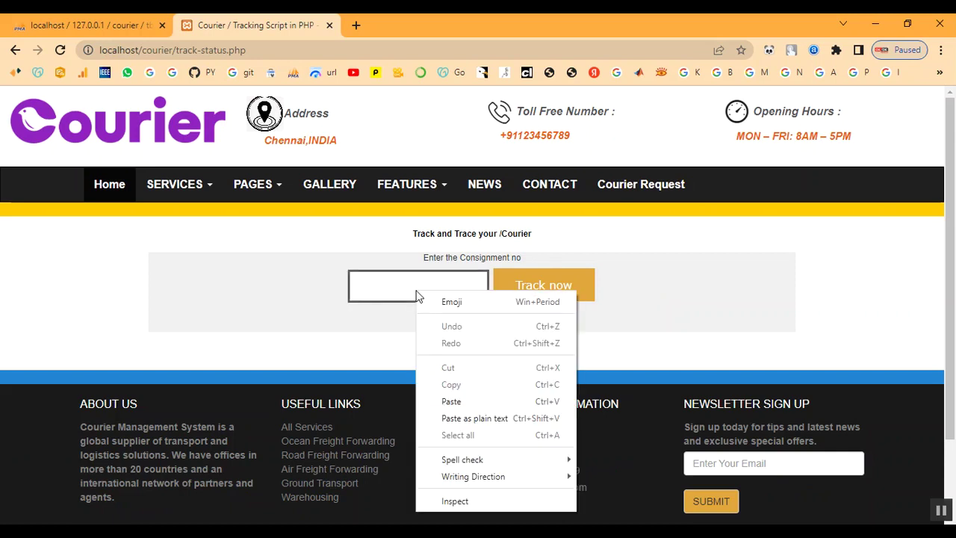
pyautogui.click(446, 400)
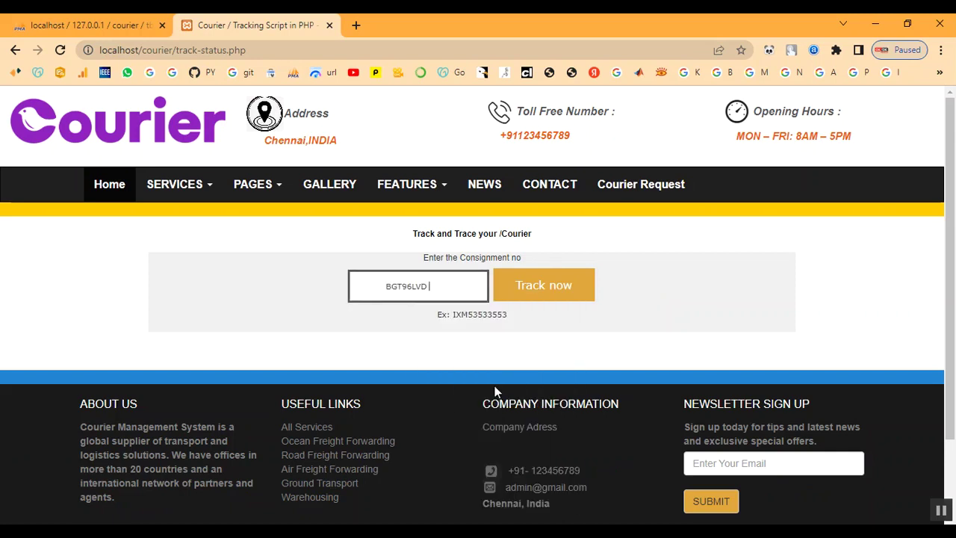
pyautogui.click(556, 296)
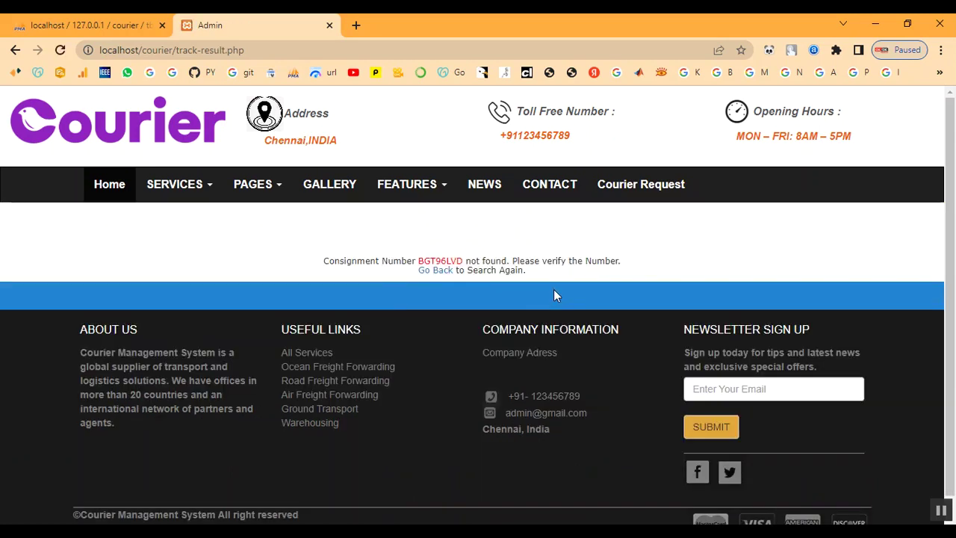
pyautogui.click(435, 271)
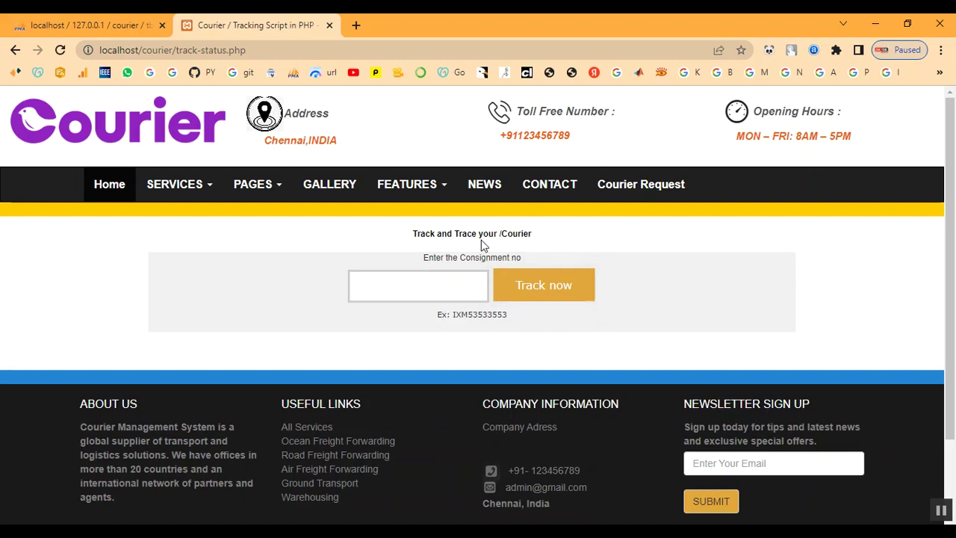
pyautogui.hotkey('alt', 'Left')
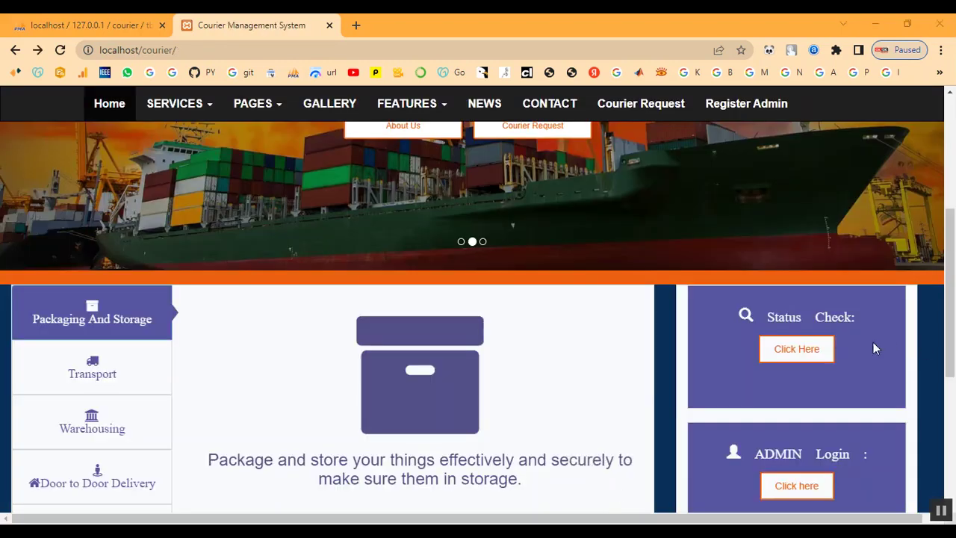
pyautogui.click(801, 350)
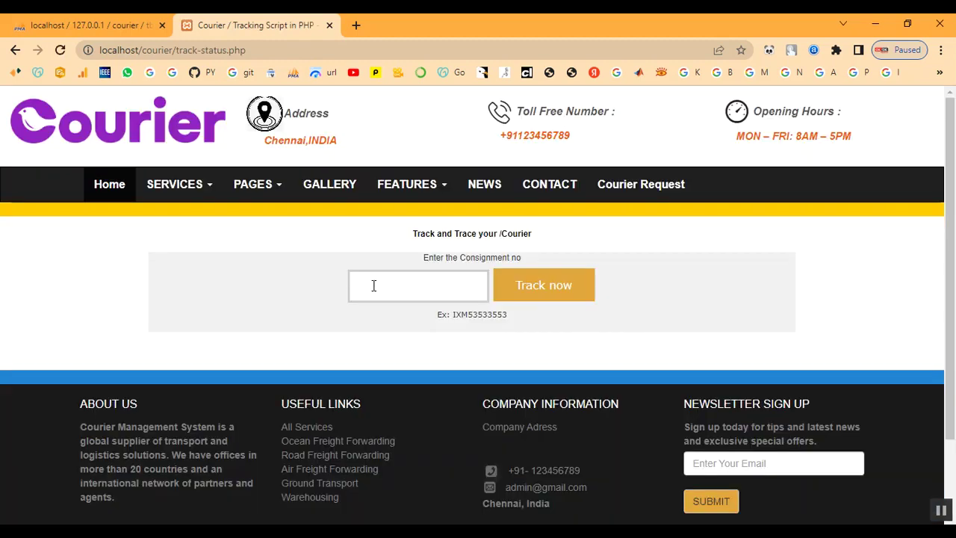
pyautogui.rightClick(373, 286)
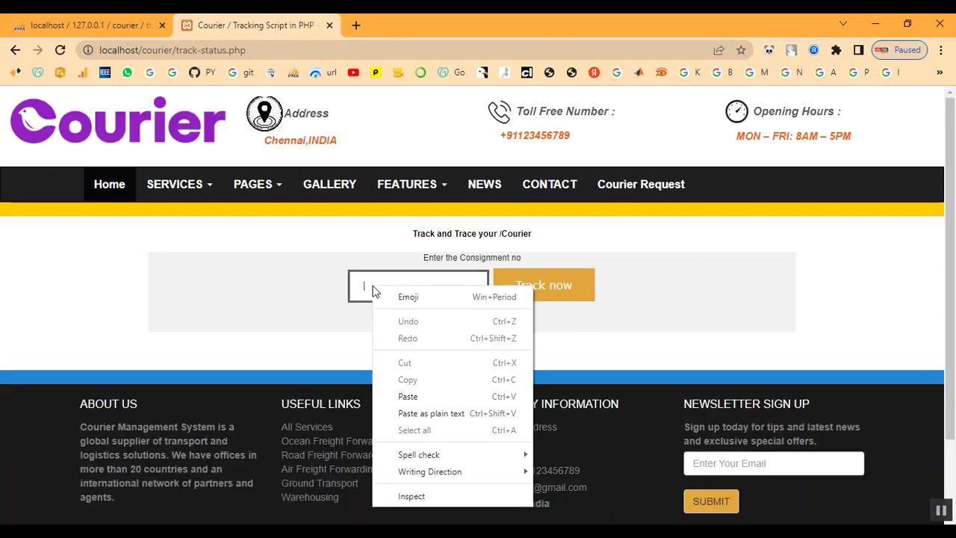
pyautogui.click(411, 396)
pyautogui.moveTo(365, 288); pyautogui.dragTo(417, 288)
pyautogui.click(419, 287)
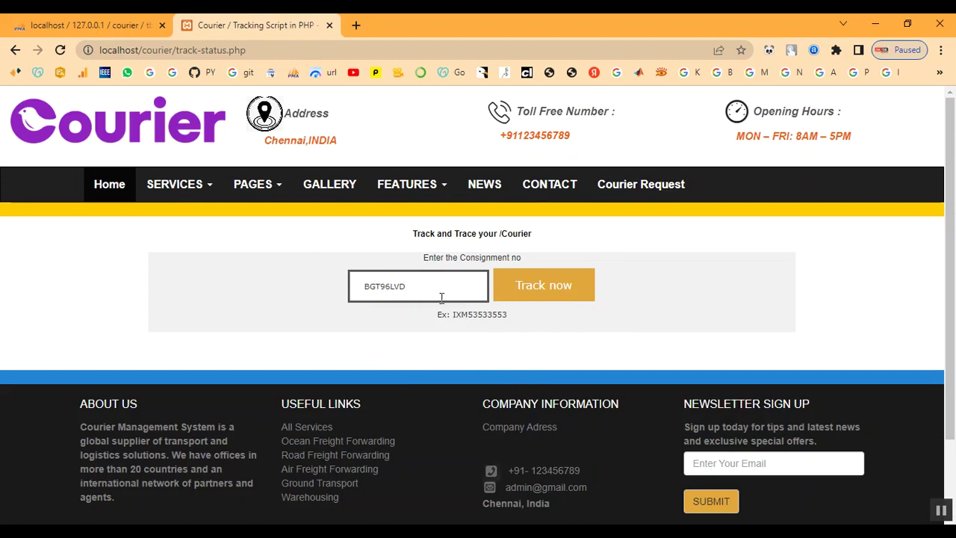
pyautogui.click(544, 295)
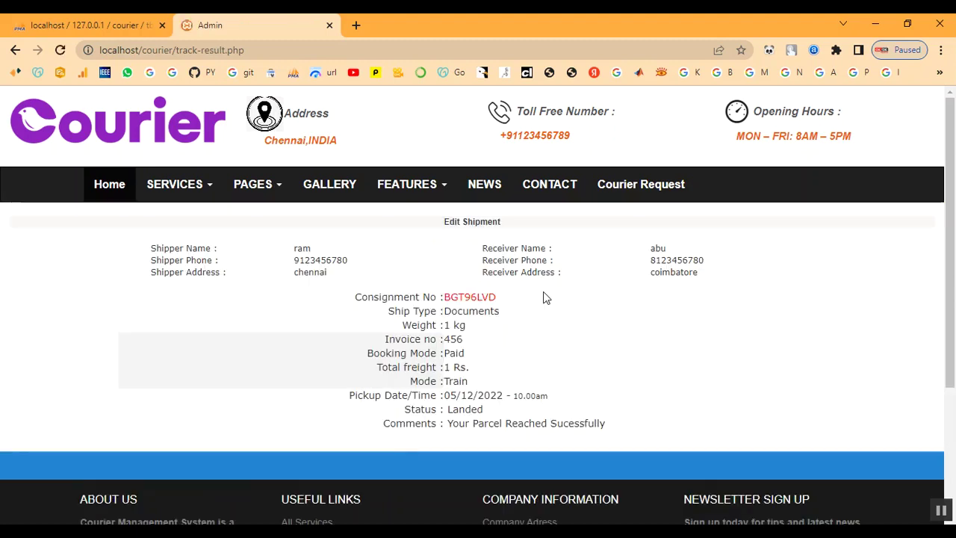
pyautogui.moveTo(164, 247); pyautogui.dragTo(342, 284)
pyautogui.click(511, 293)
pyautogui.moveTo(382, 314); pyautogui.dragTo(503, 313)
pyautogui.moveTo(450, 411); pyautogui.dragTo(490, 418)
pyautogui.click(495, 419)
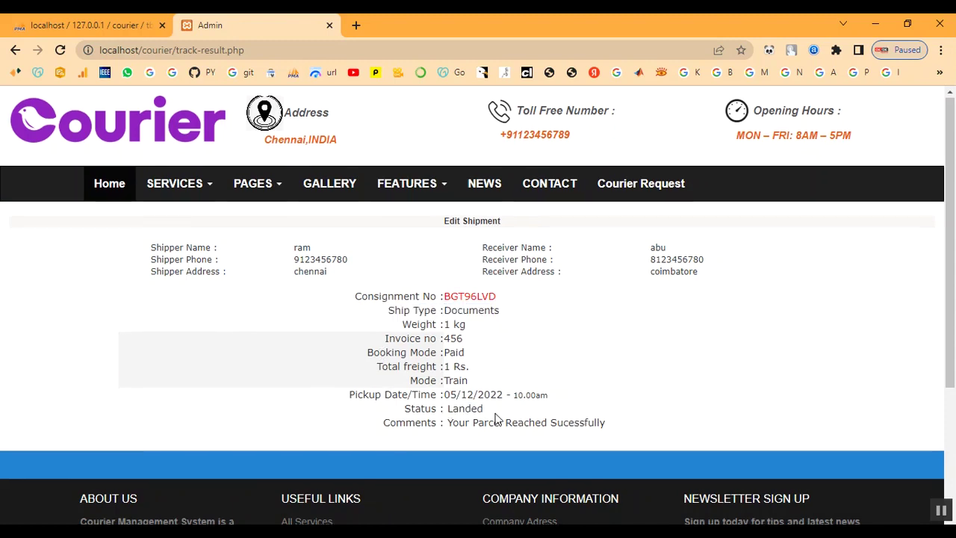
pyautogui.scroll(-3, 495, 413)
pyautogui.scroll(3, 495, 413)
pyautogui.moveTo(455, 411); pyautogui.dragTo(629, 420)
pyautogui.click(630, 420)
pyautogui.scroll(1, 631, 421)
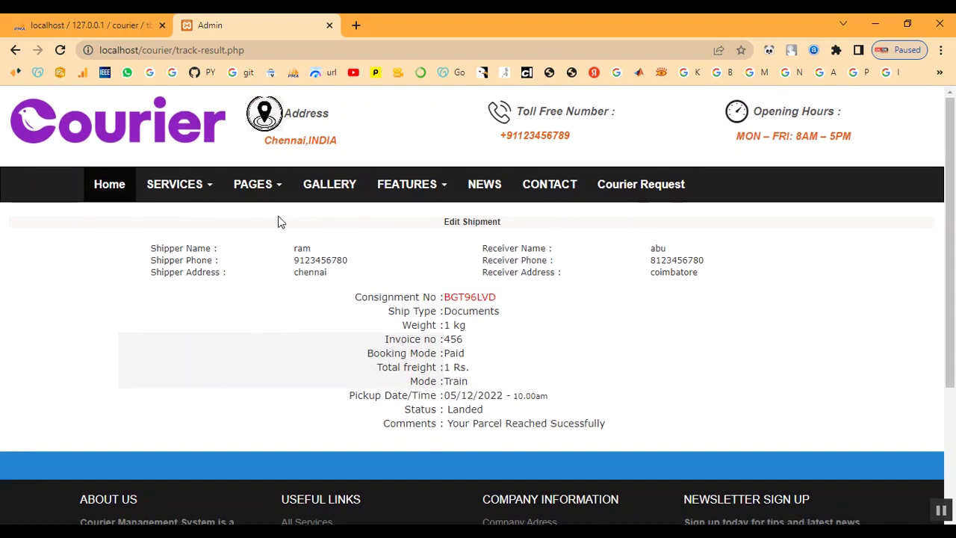
pyautogui.click(112, 190)
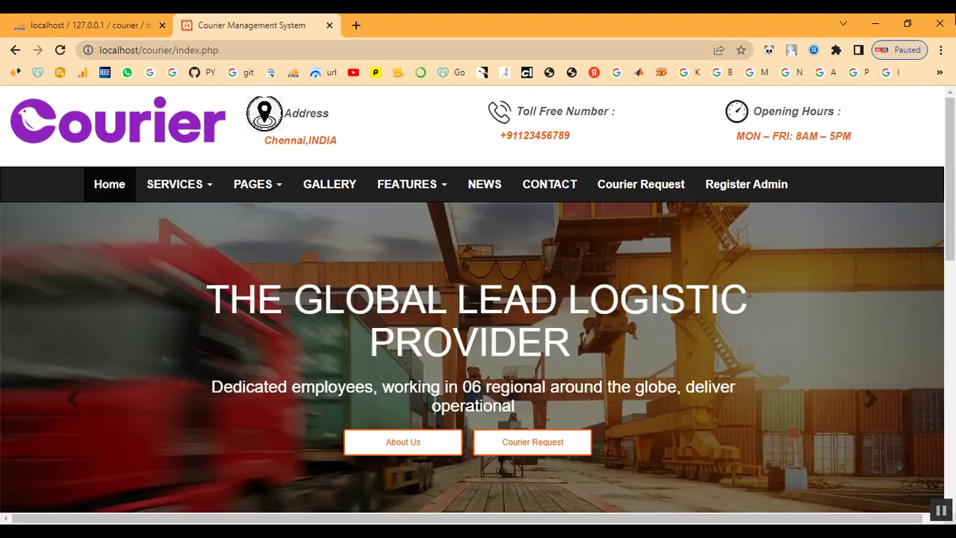
# Step: Open the administrator login page via the ADMIN Login link
pyautogui.scroll(-5, 665, 284)
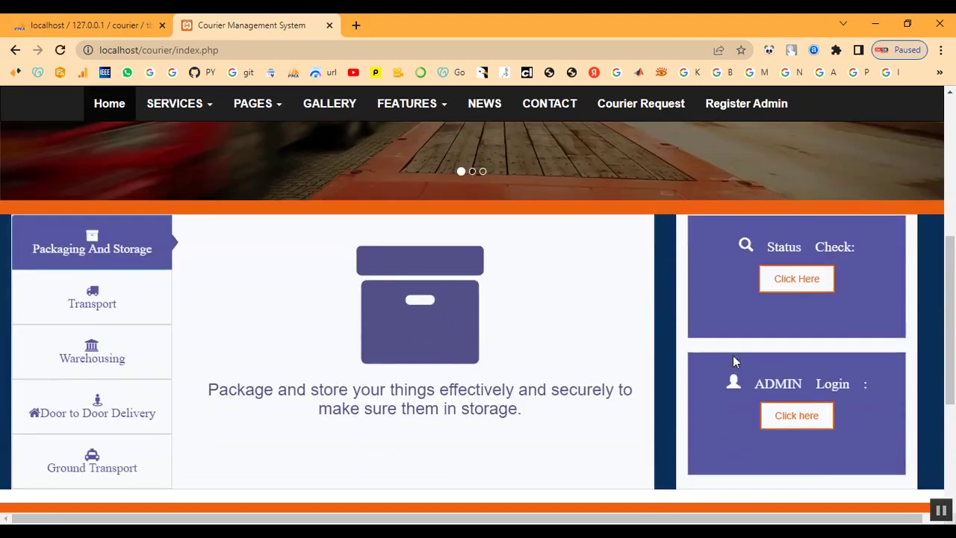
pyautogui.click(796, 416)
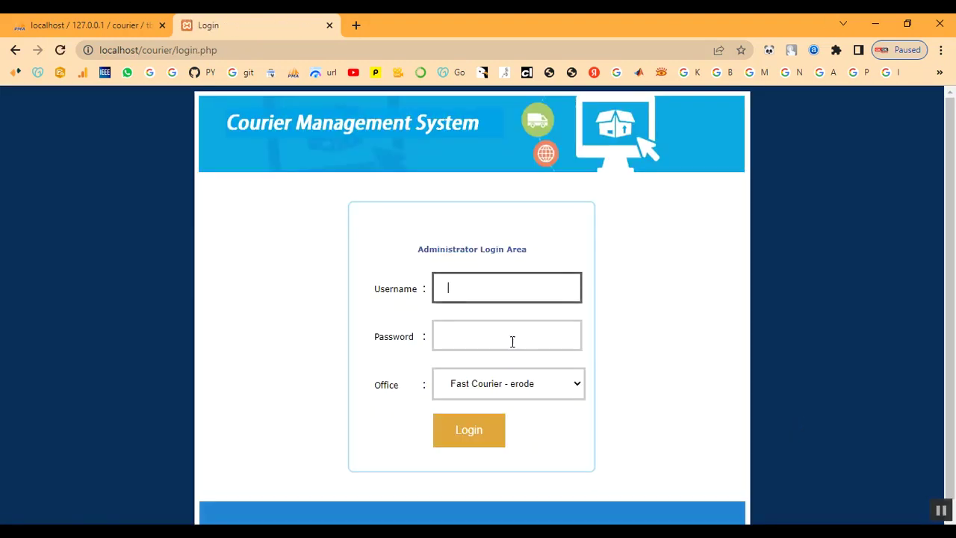
pyautogui.click(474, 295)
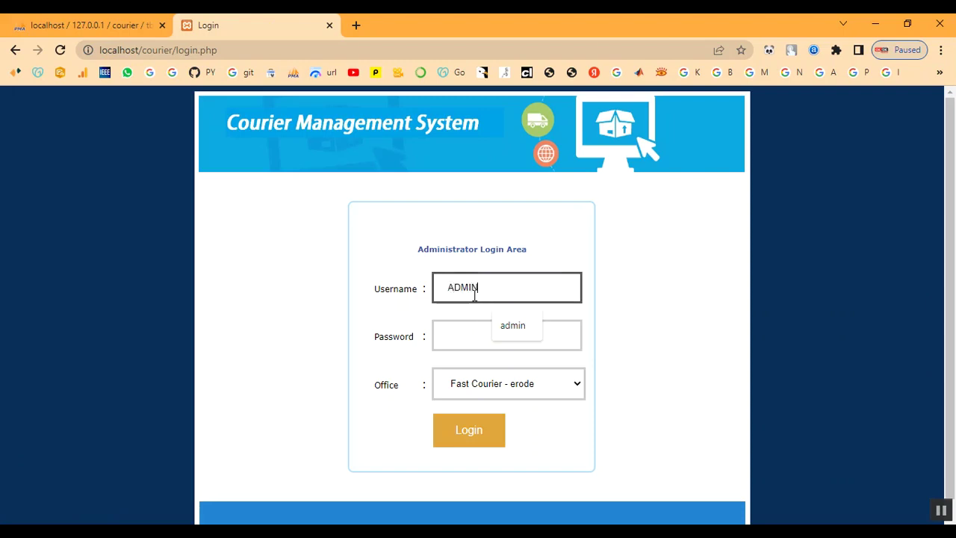
pyautogui.press('Tab')
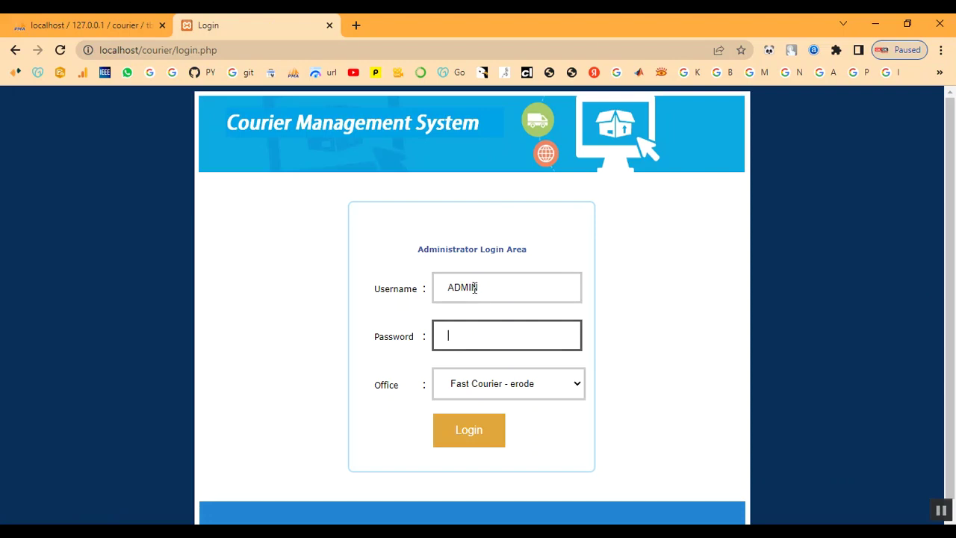
# Step: Replace the uppercase username with the lowercase admin username and move to the password field
pyautogui.click(491, 292)
pyautogui.moveTo(490, 292); pyautogui.dragTo(372, 284)
pyautogui.press('BackSpace')
pyautogui.press('Tab')
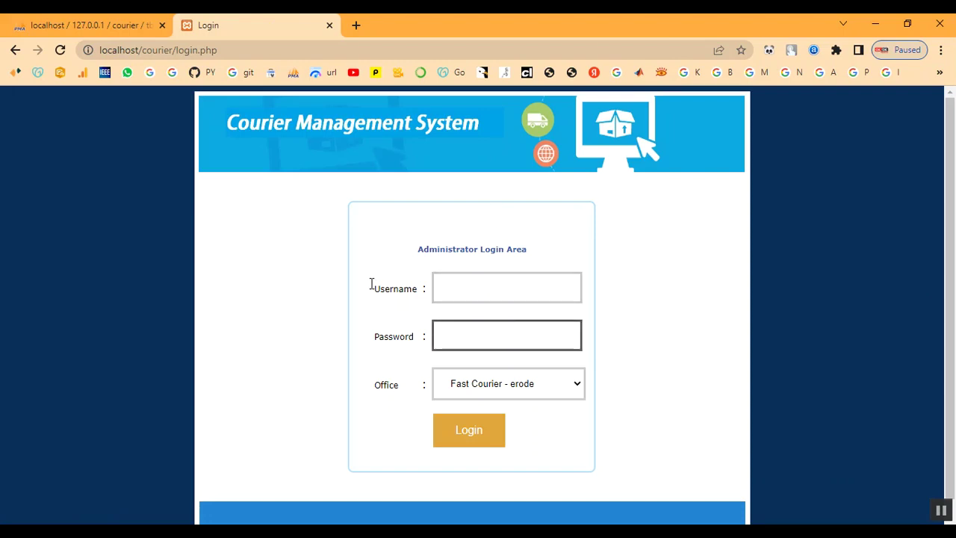
pyautogui.click(474, 288)
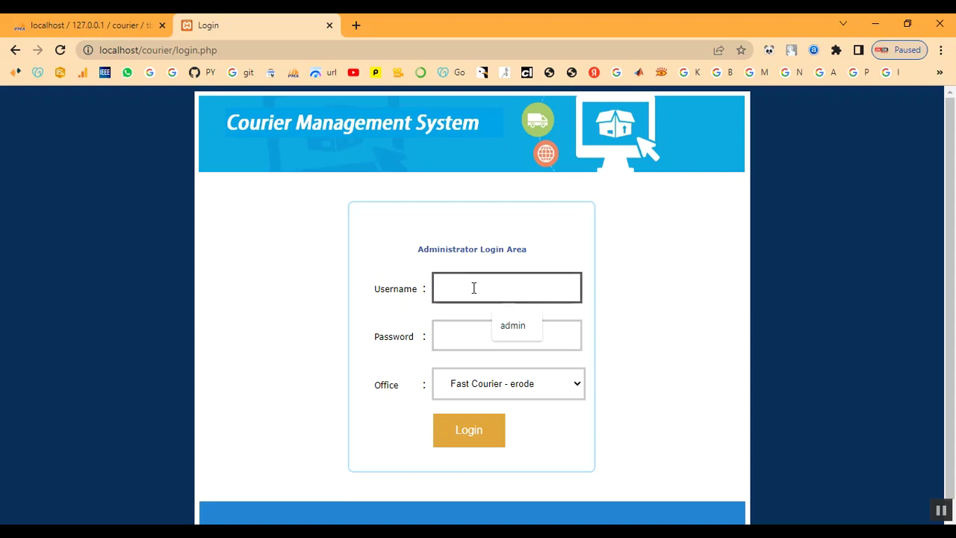
pyautogui.write('admin')
pyautogui.press('Tab')
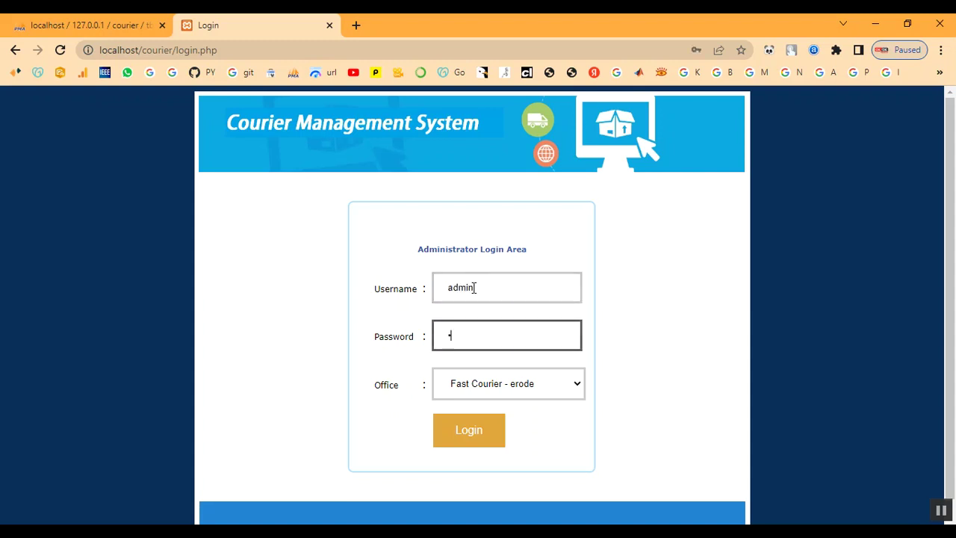